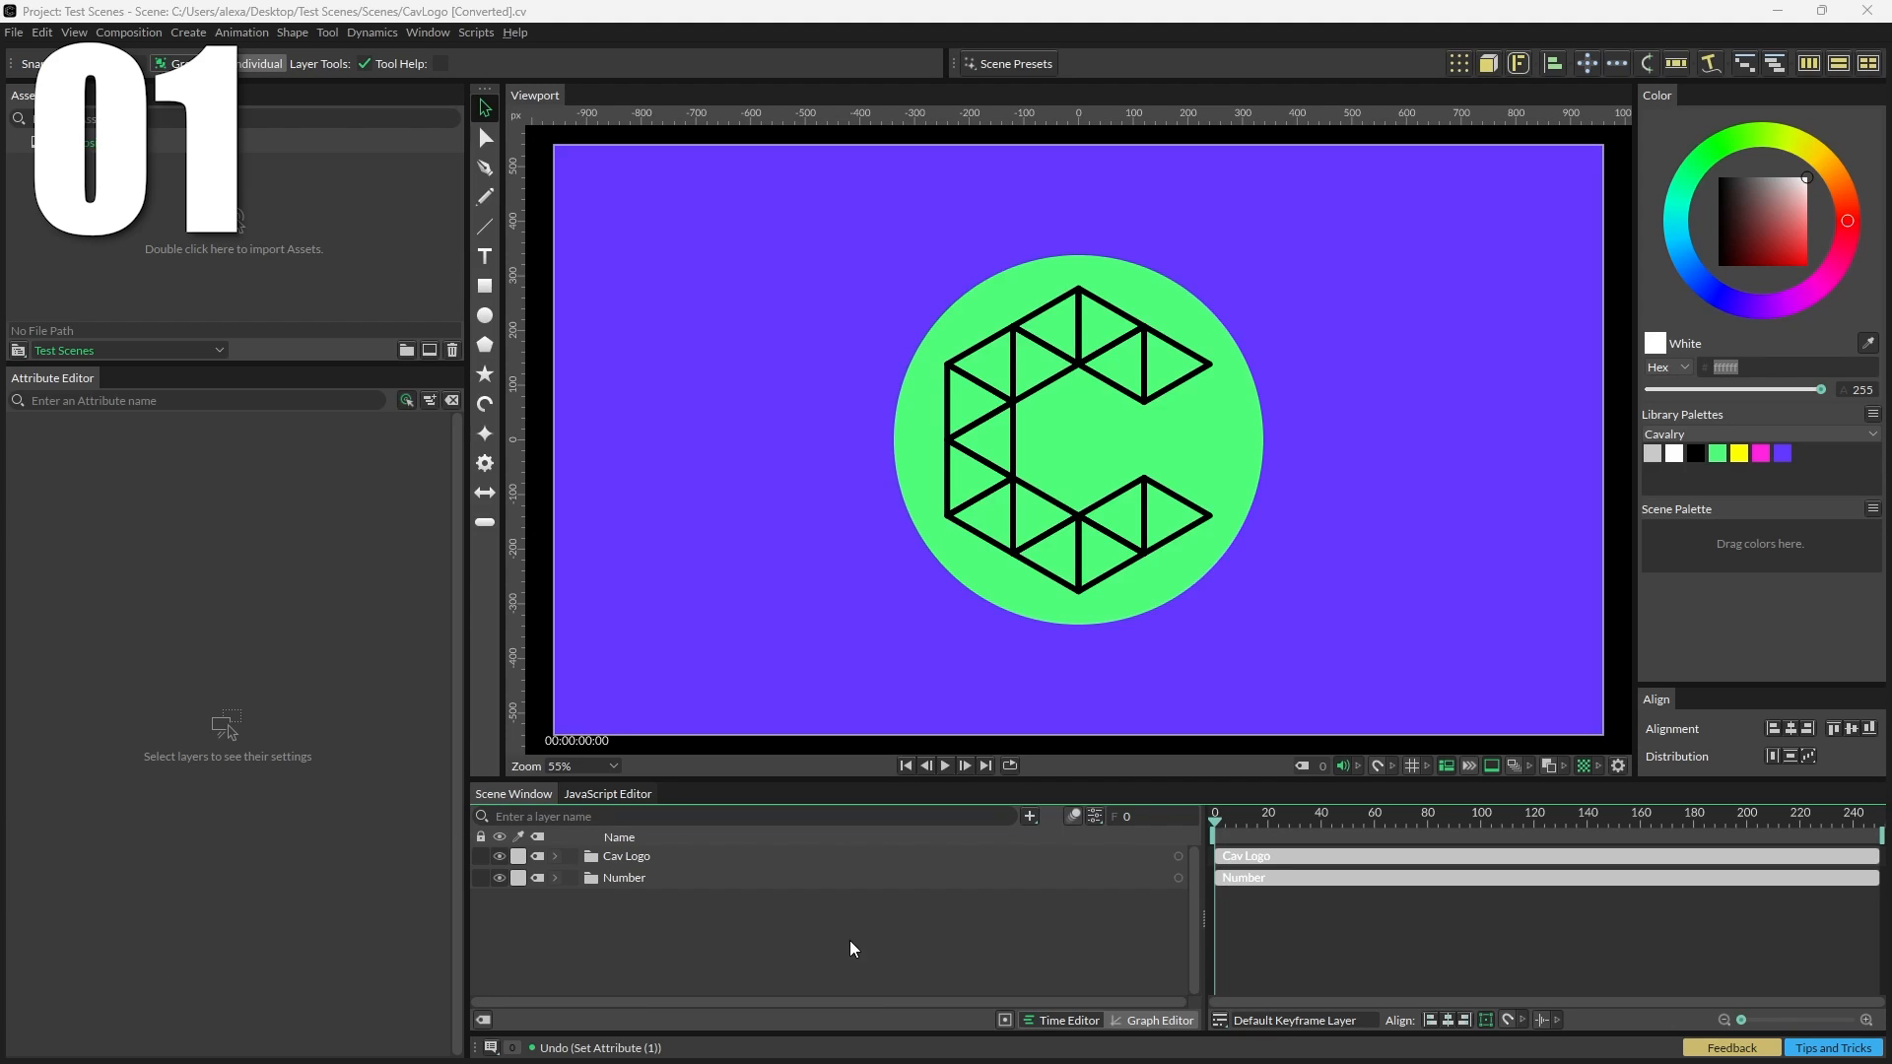
Step: Select the Cav Logo group and scrub its scale uniformly on both X and Y
{"action": "left_click", "coordinate": [740, 864]}
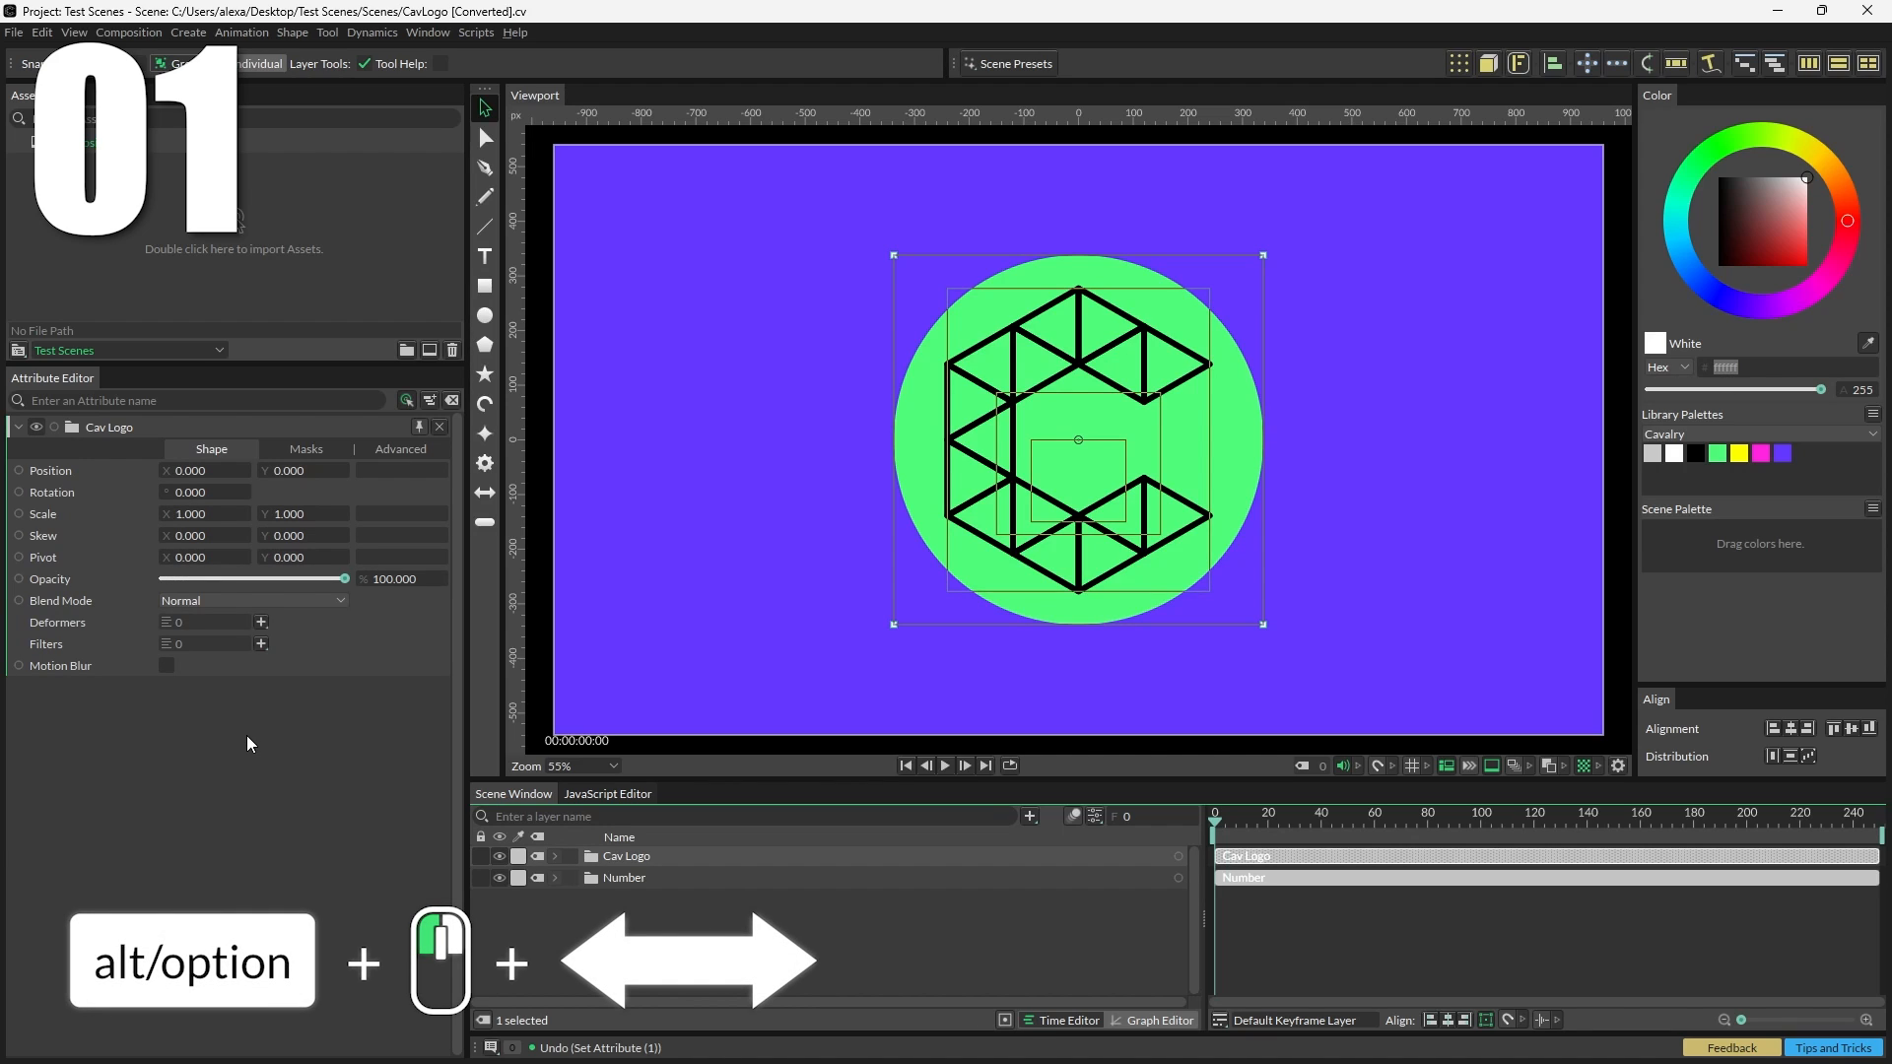
{"action": "left_click_drag", "start_coordinate": [192, 513], "coordinate": [196, 513]}
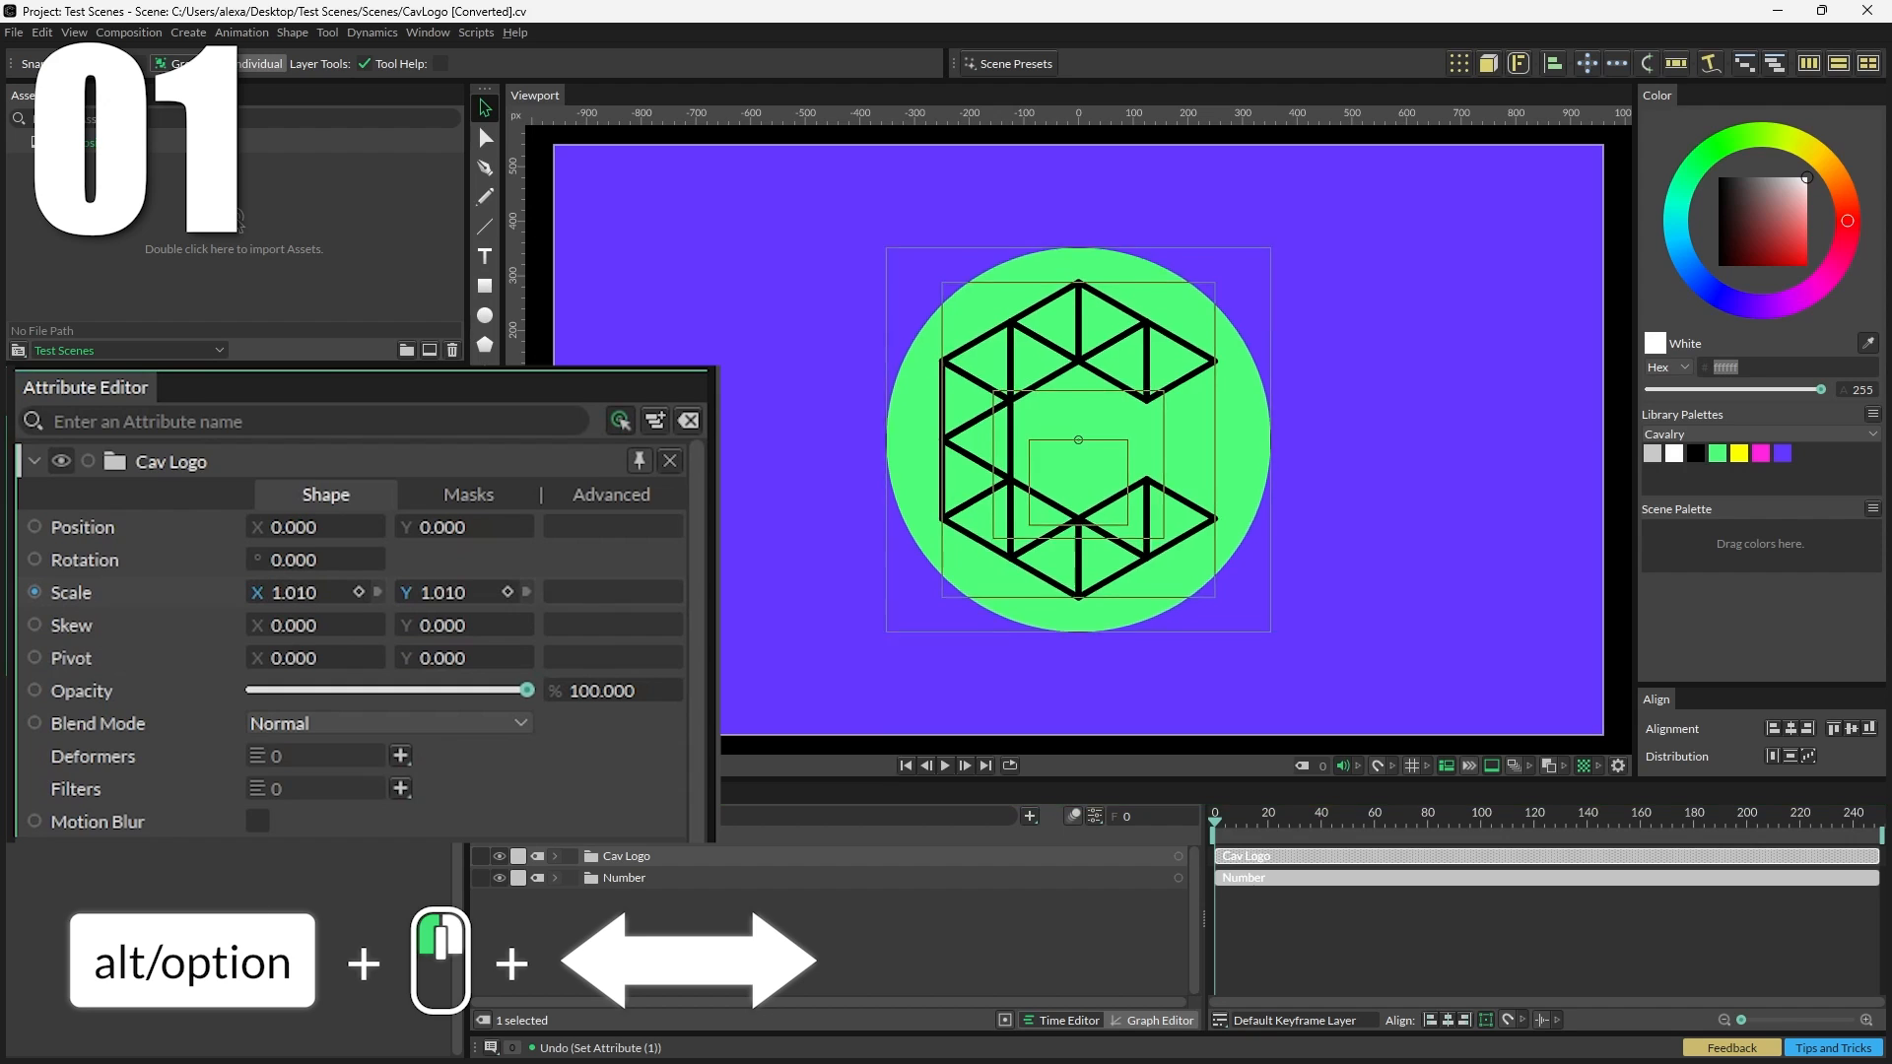
{"action": "mouse_move", "coordinate": [296, 593]}
{"action": "left_mouse_down"}
{"action": "mouse_move", "coordinate": [356, 593]}
{"action": "mouse_move", "coordinate": [289, 594]}
{"action": "left_mouse_up"}
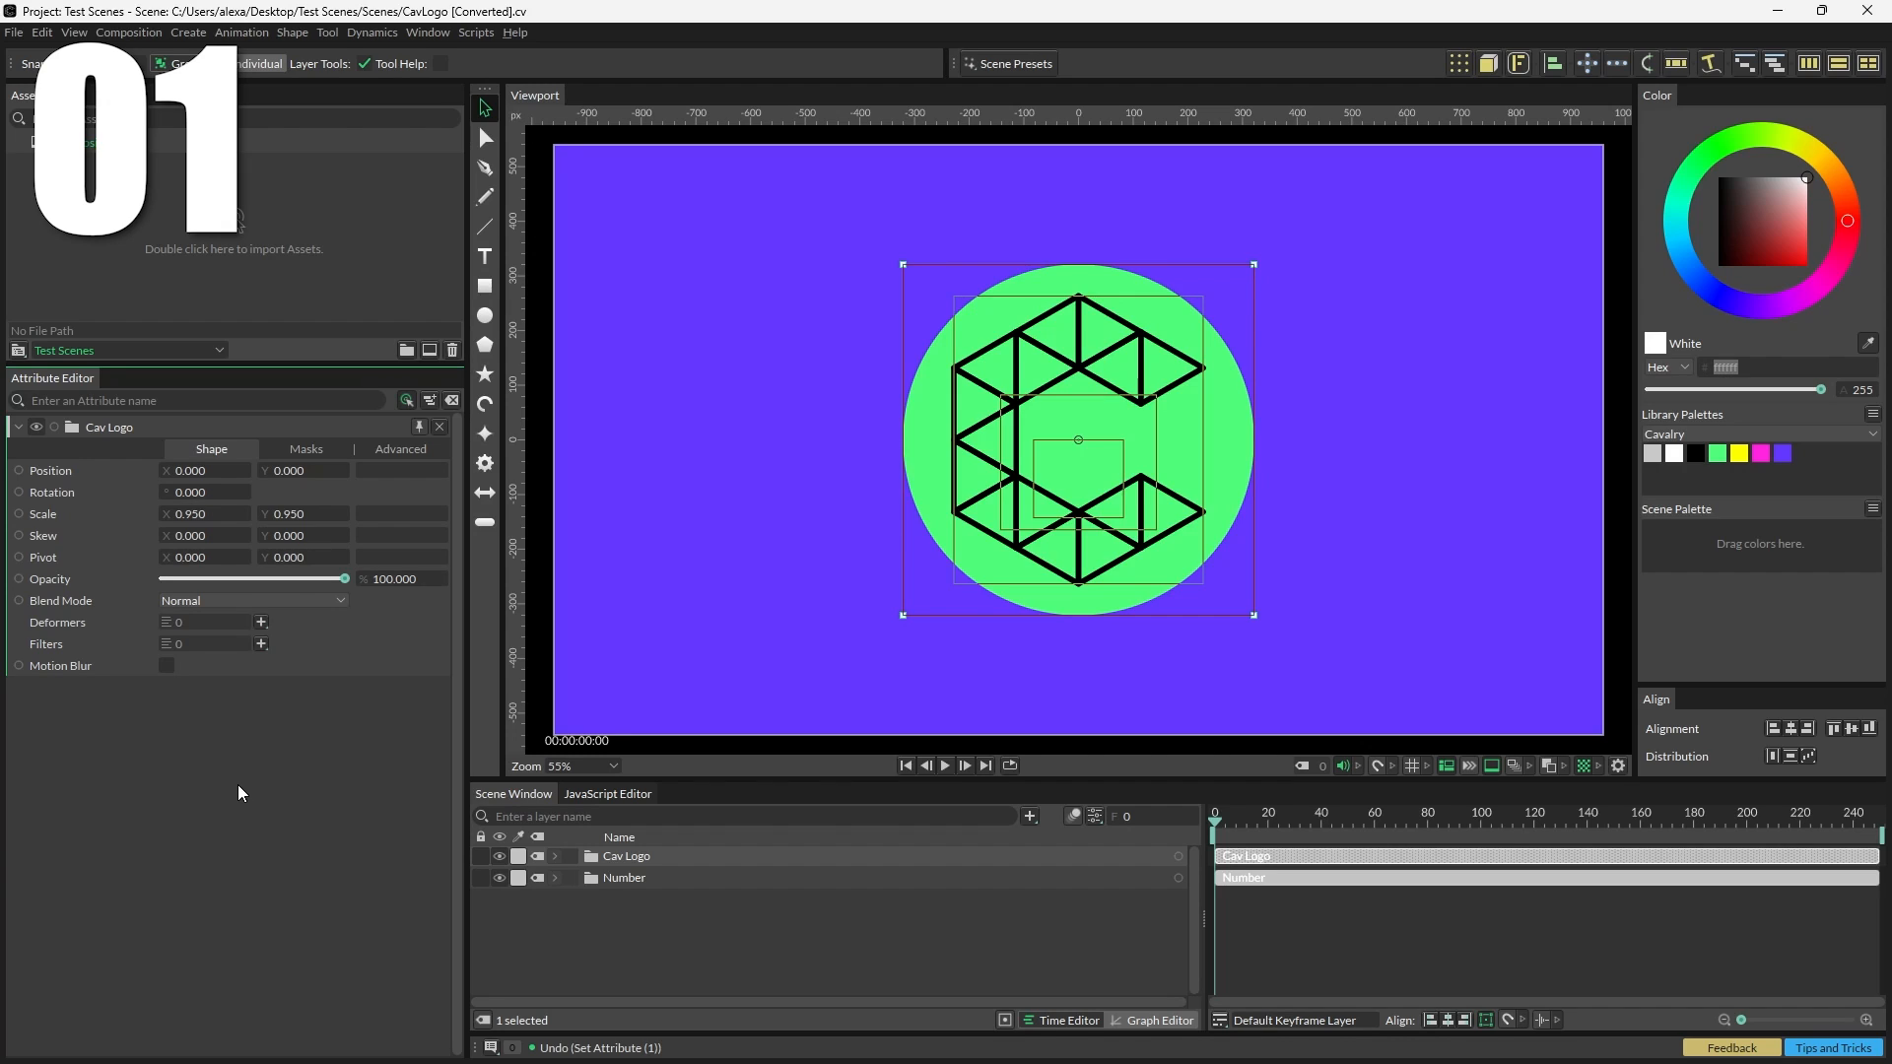
Step: Set the Cav Logo group's X and Y scale together to 0.5
{"action": "left_click", "coordinate": [192, 513]}
{"action": "type", "text": "0"}
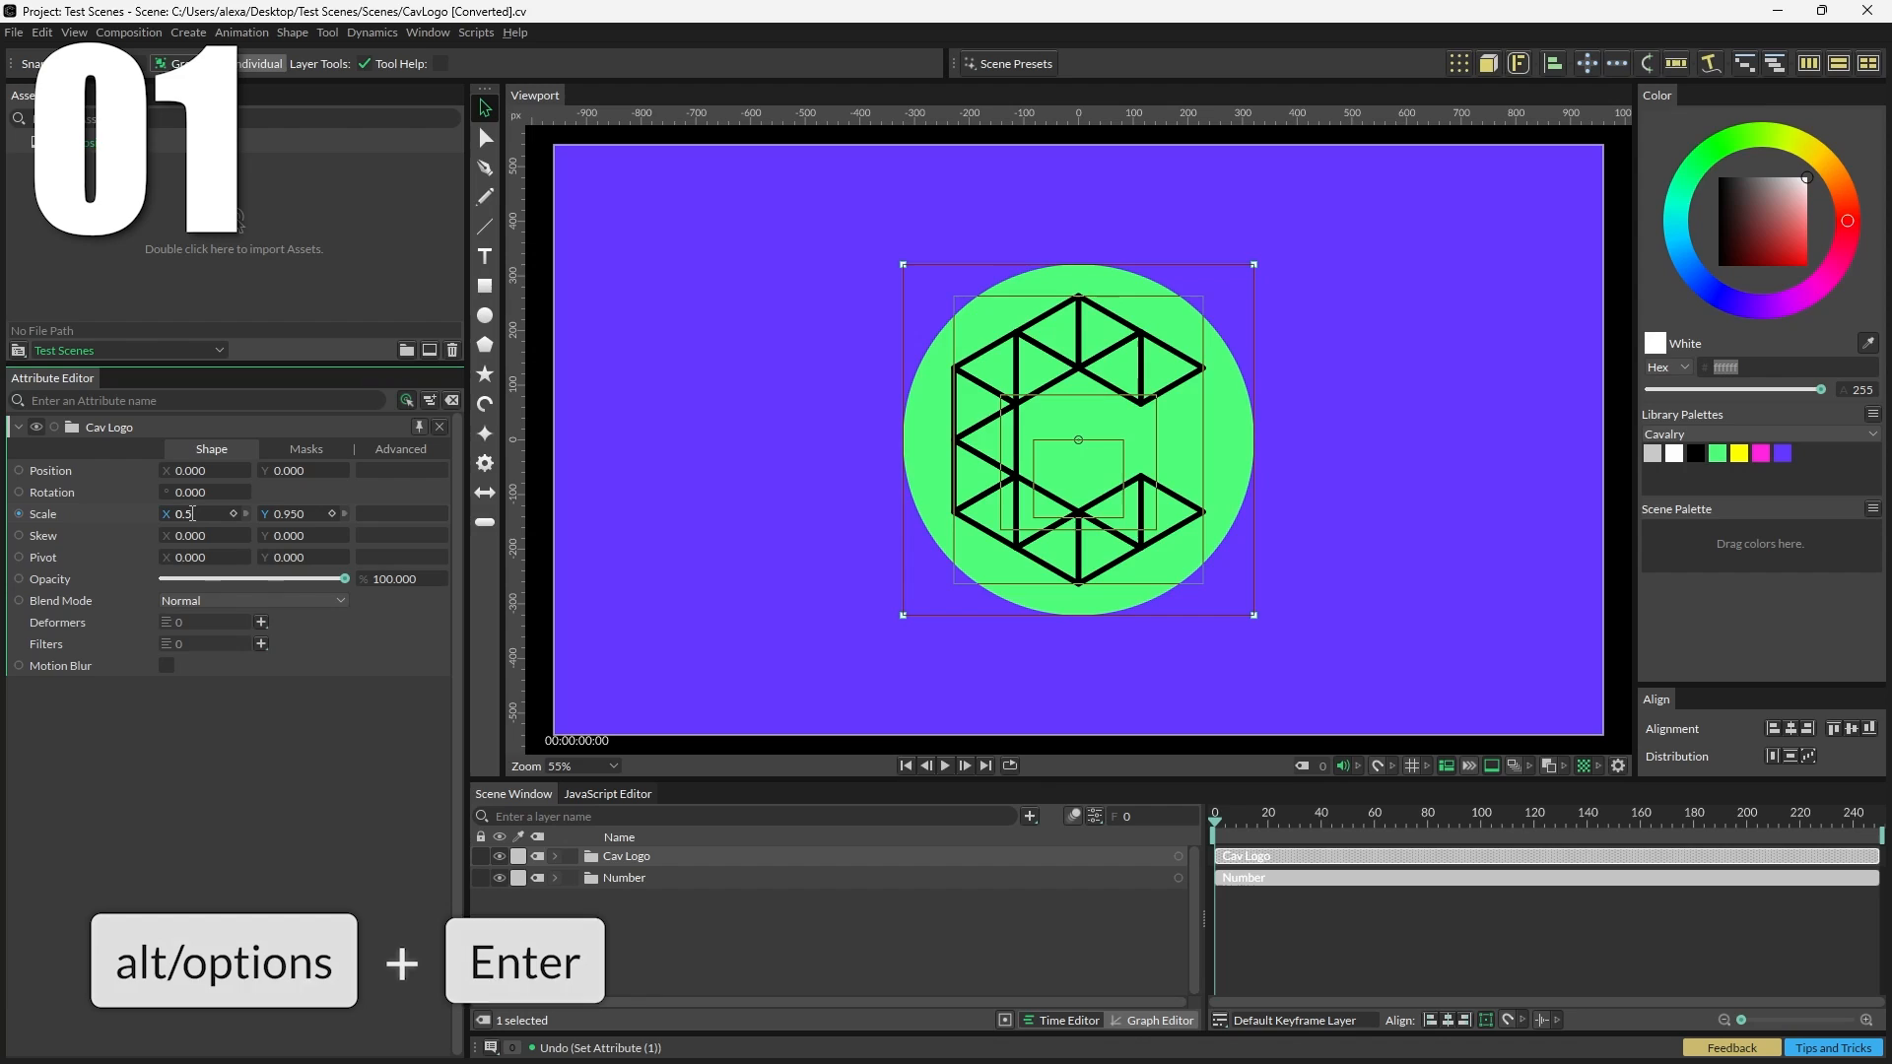
{"action": "key", "text": "alt+Return"}
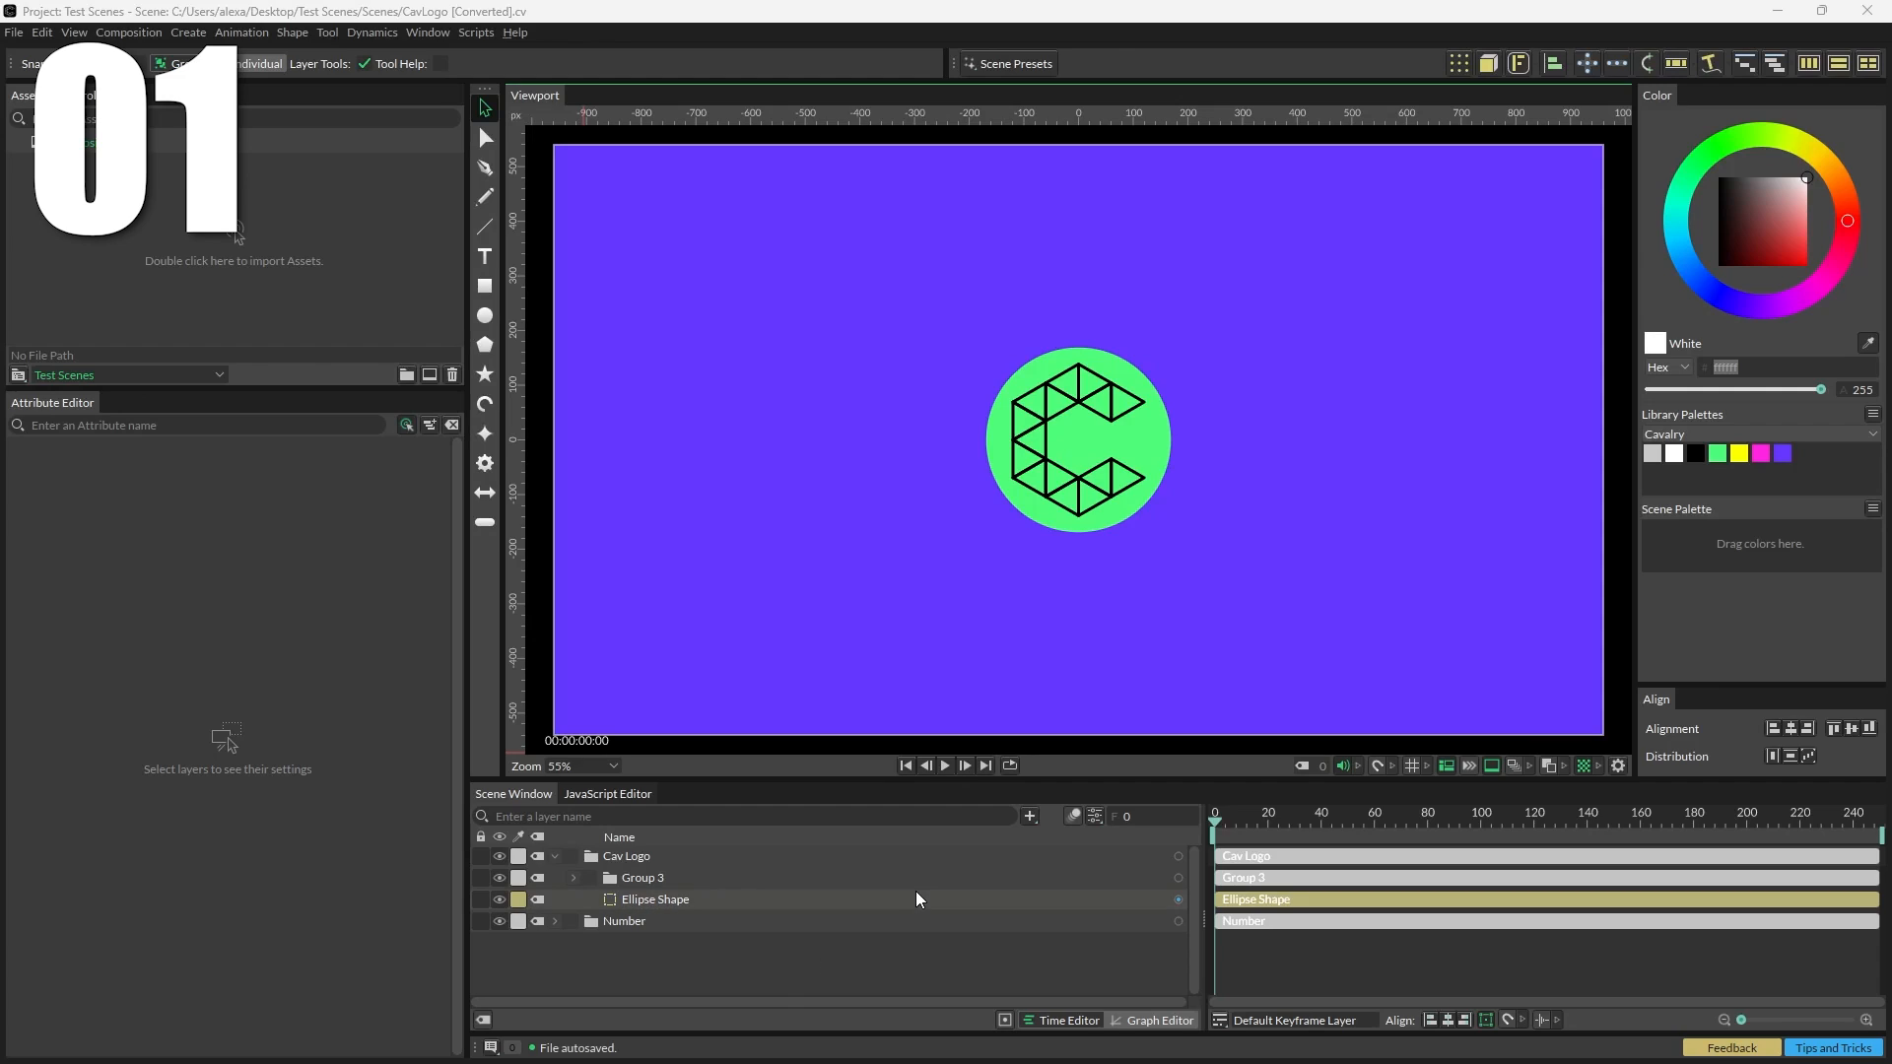
Step: Frame the Ellipse Shape layer in the viewport, then frame the whole composition again
{"action": "key", "text": "f"}
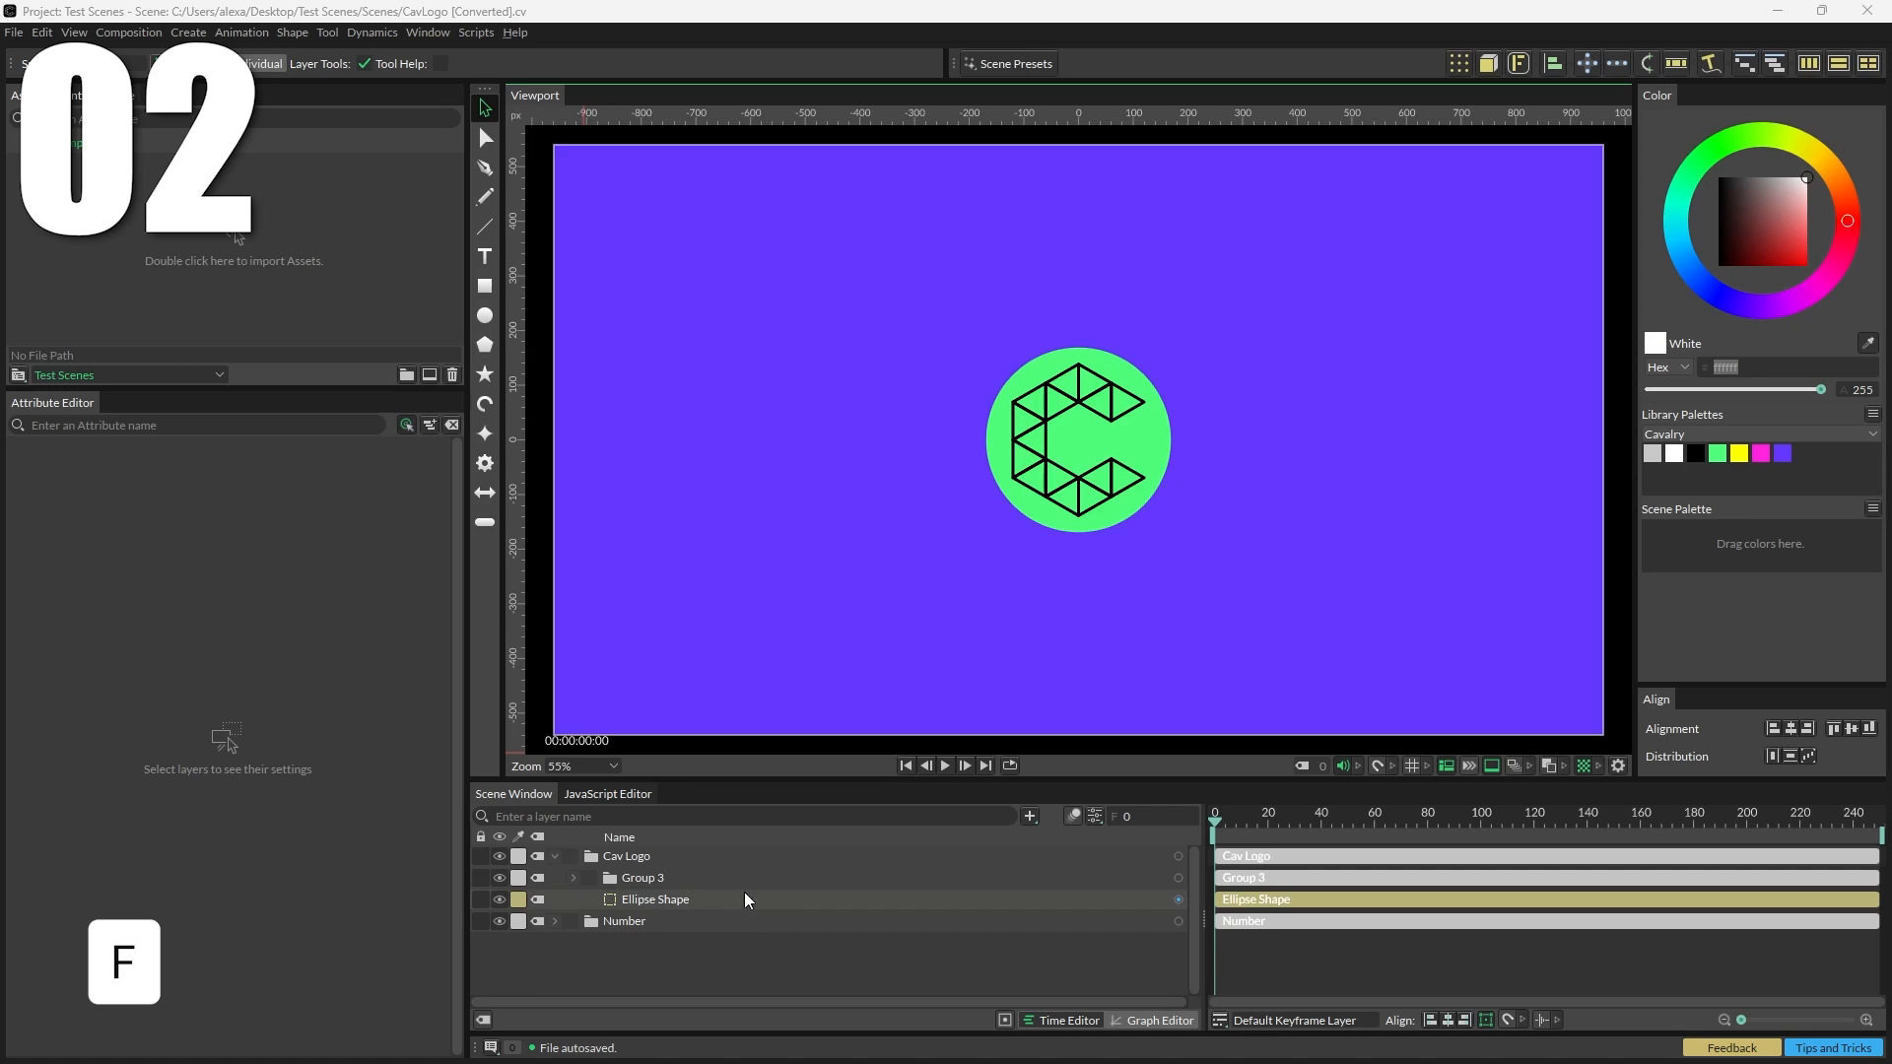
{"action": "left_click", "coordinate": [705, 898]}
{"action": "key", "text": "f"}
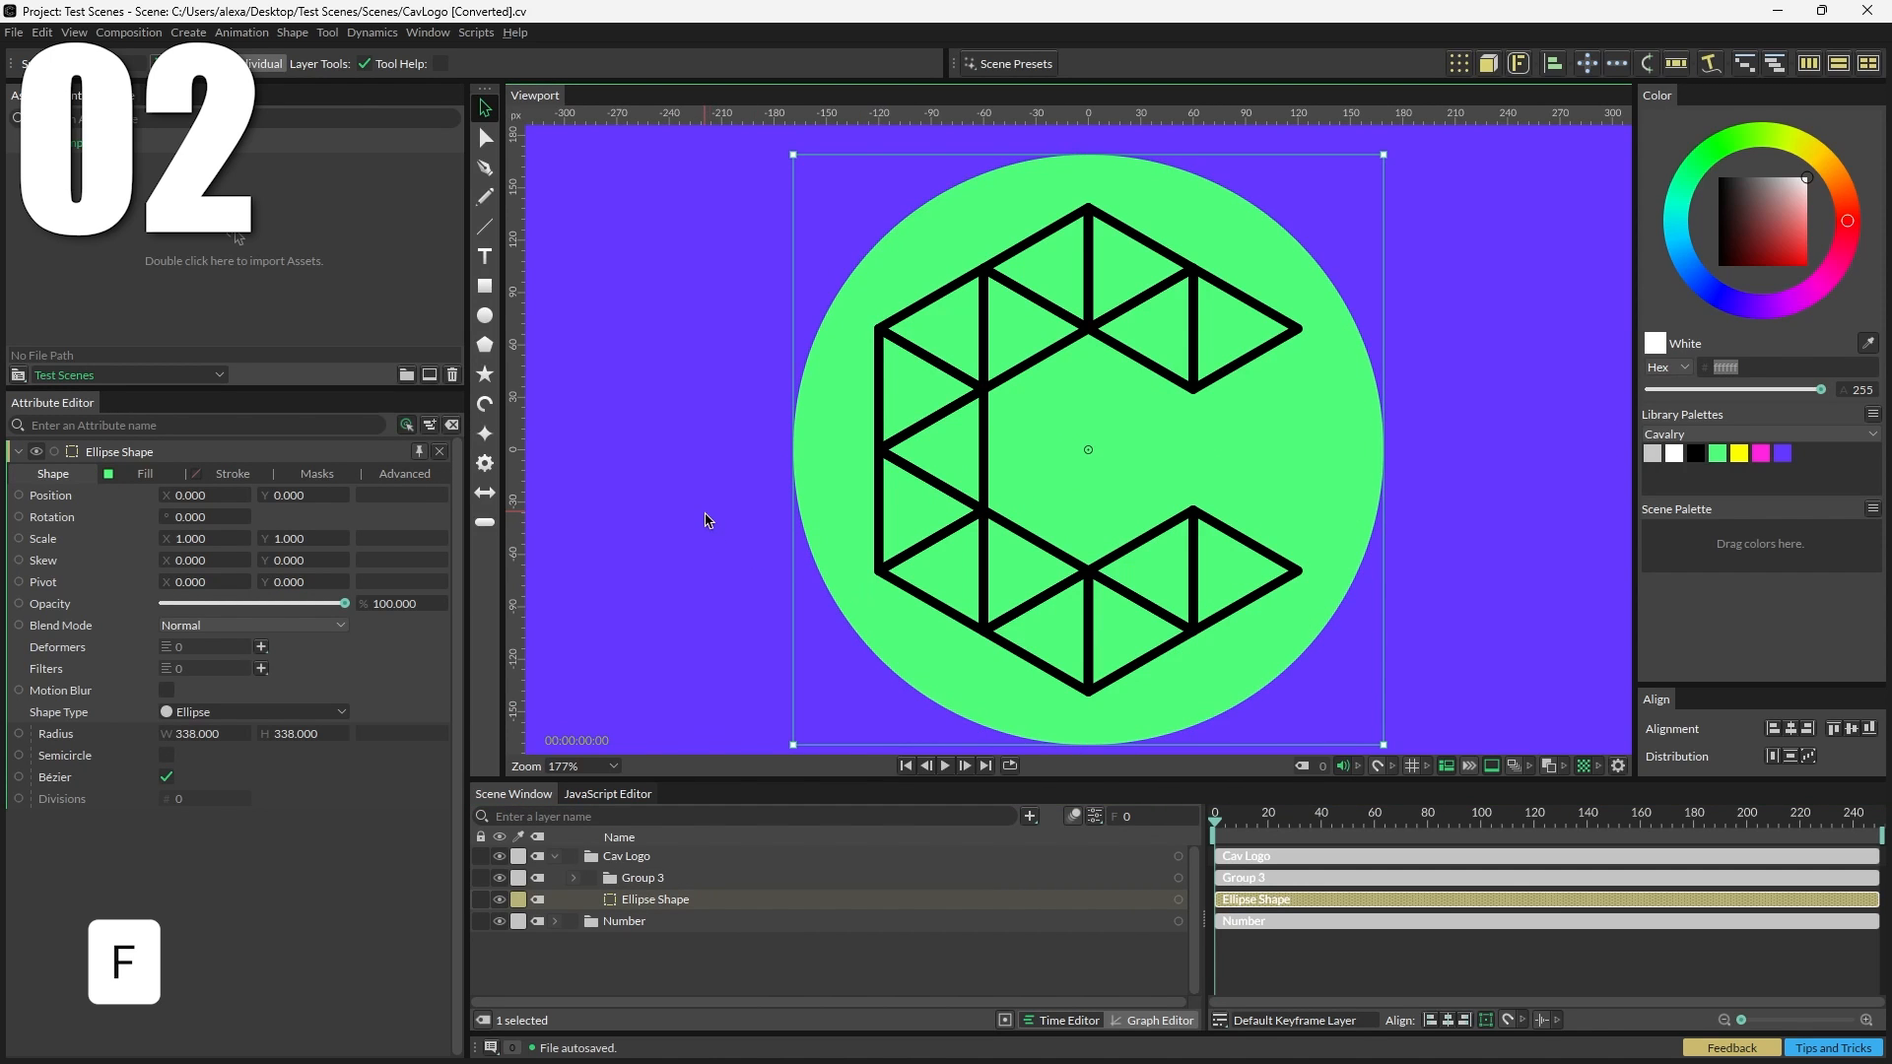
{"action": "left_click", "coordinate": [706, 507]}
{"action": "key", "text": "f"}
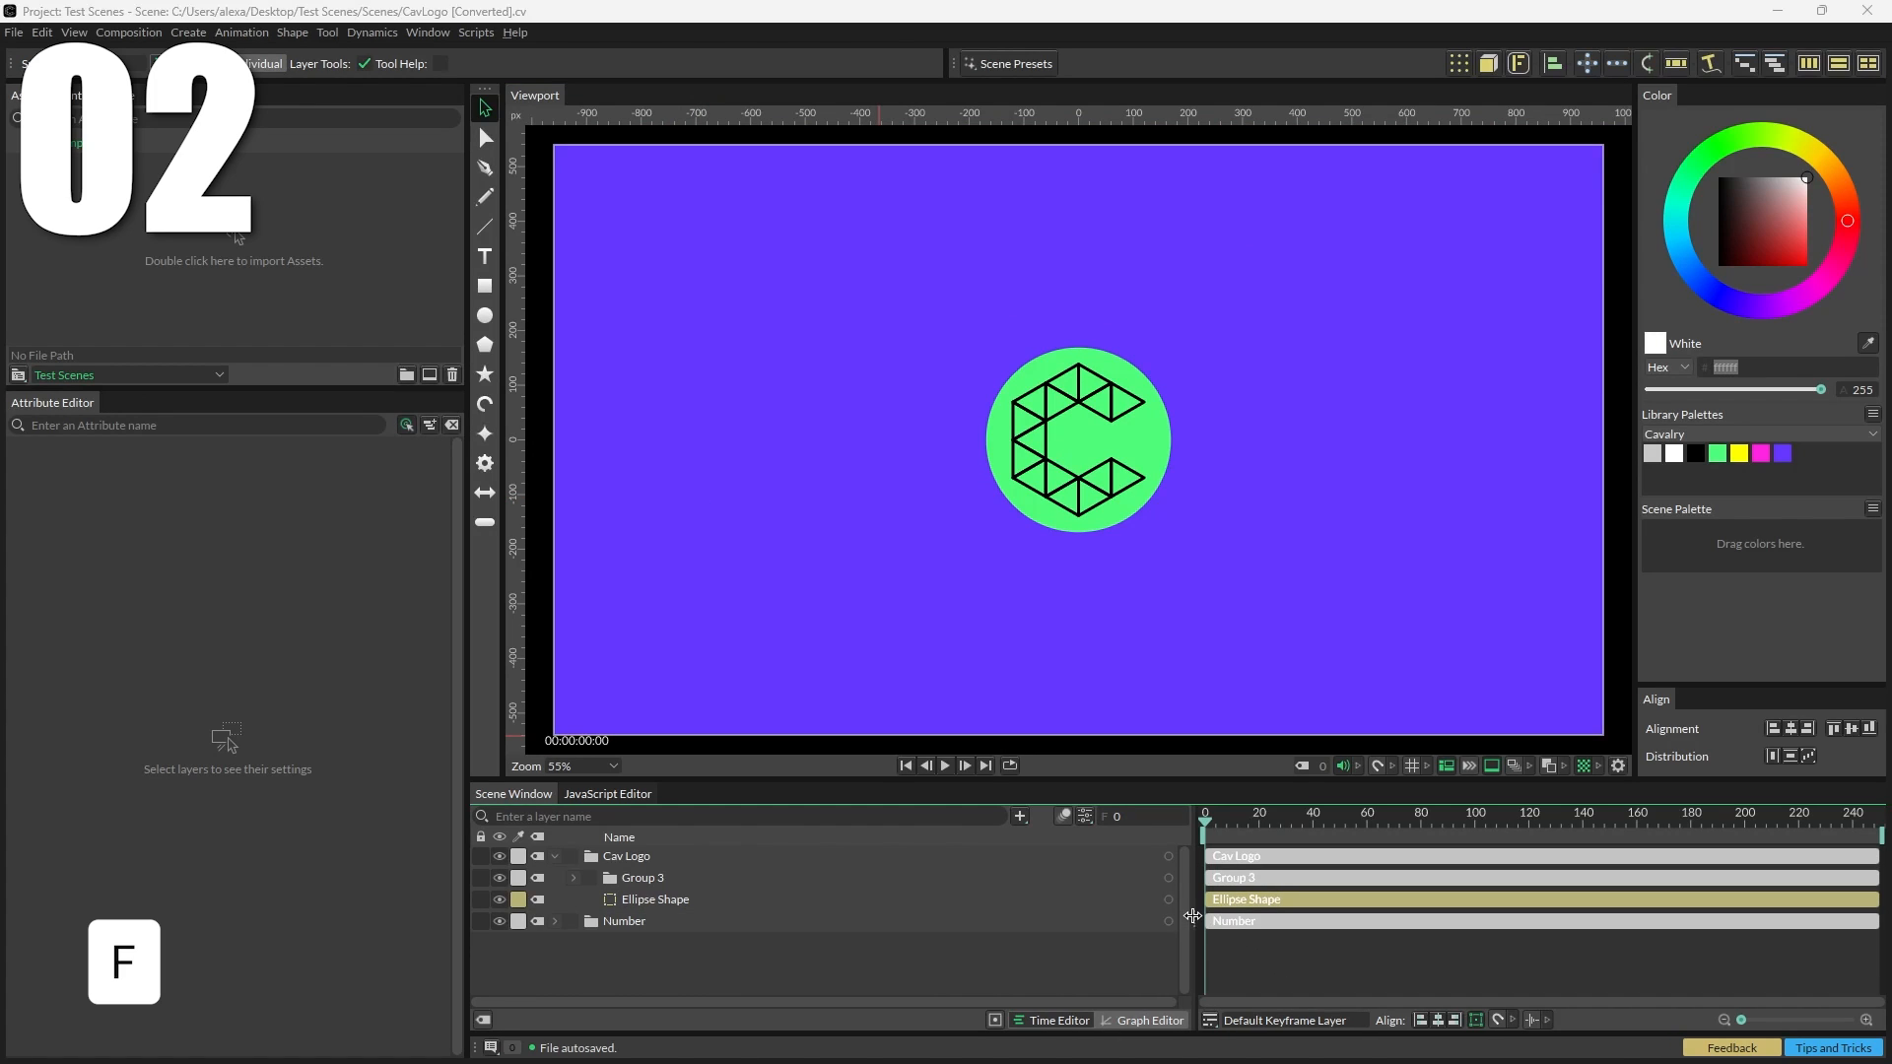
Step: Widen the timeline area and zoom the timeline in to show seconds
{"action": "left_click_drag", "start_coordinate": [1192, 916], "coordinate": [914, 917]}
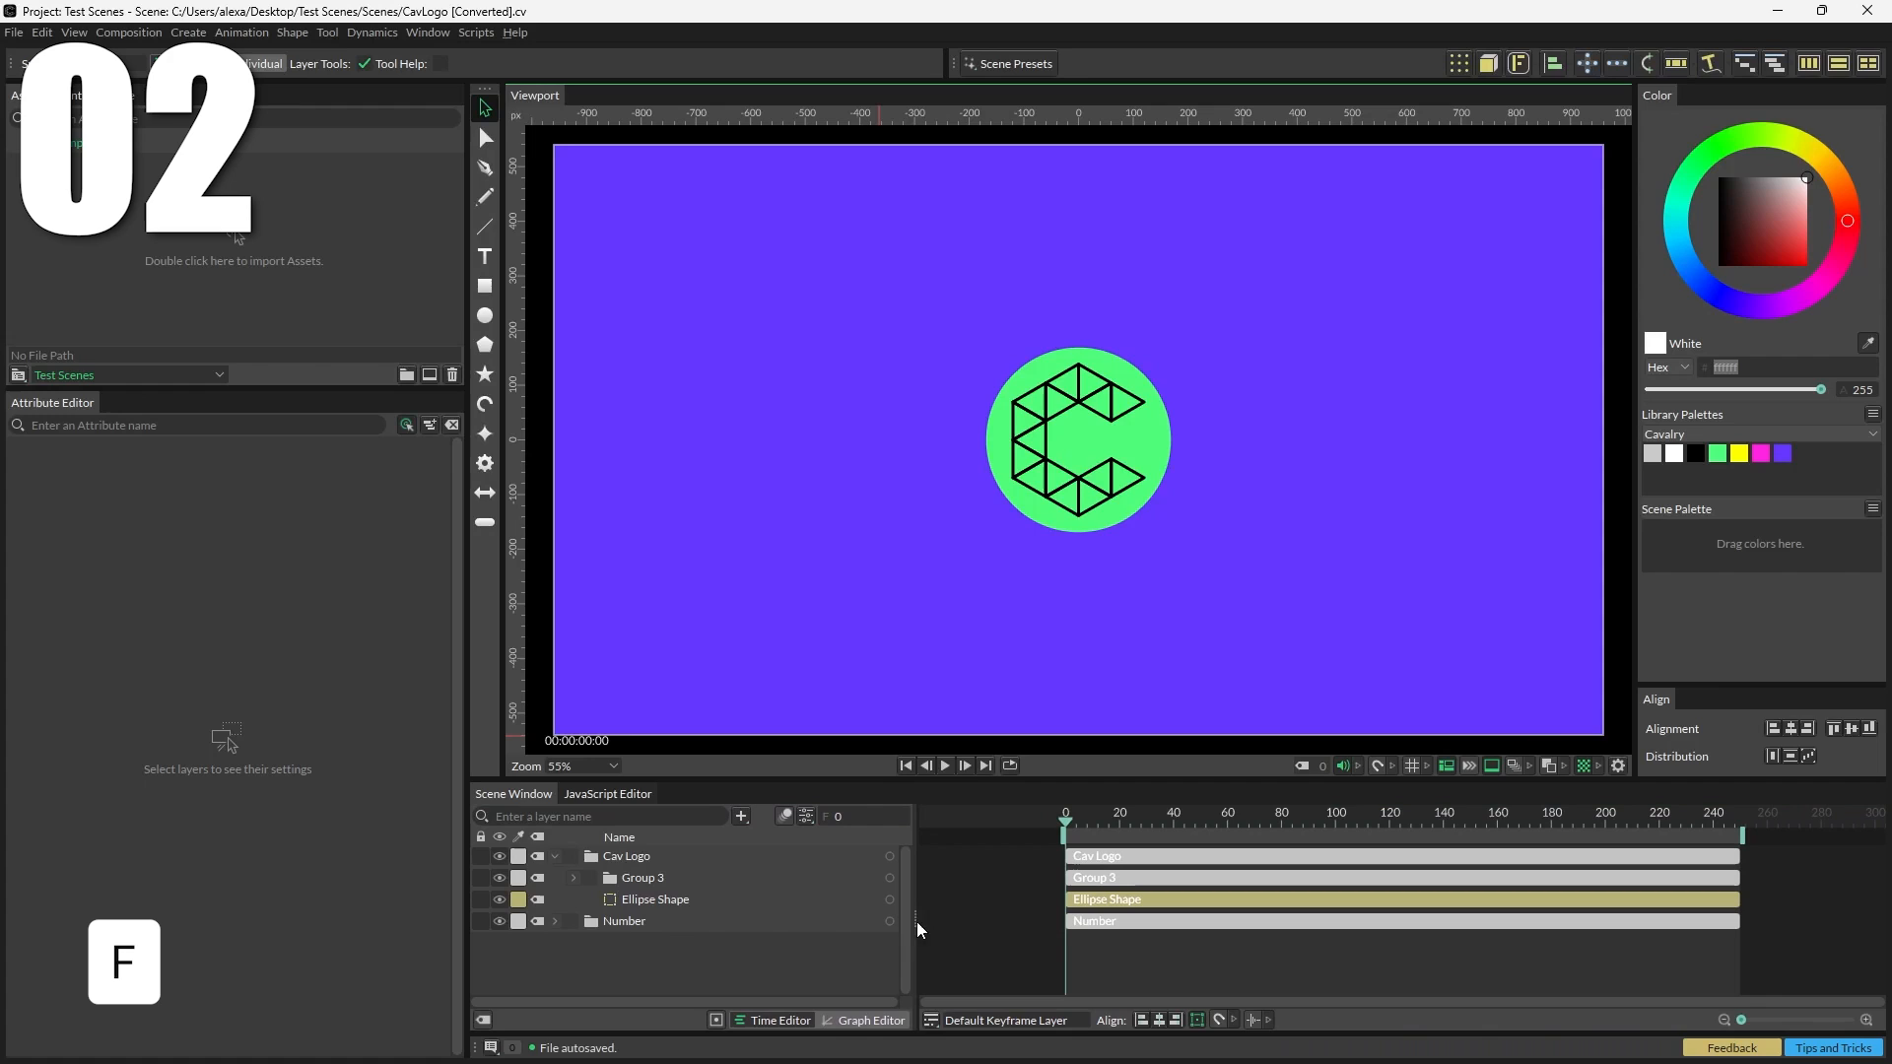
{"action": "left_click_drag", "start_coordinate": [1741, 1021], "coordinate": [1852, 1022]}
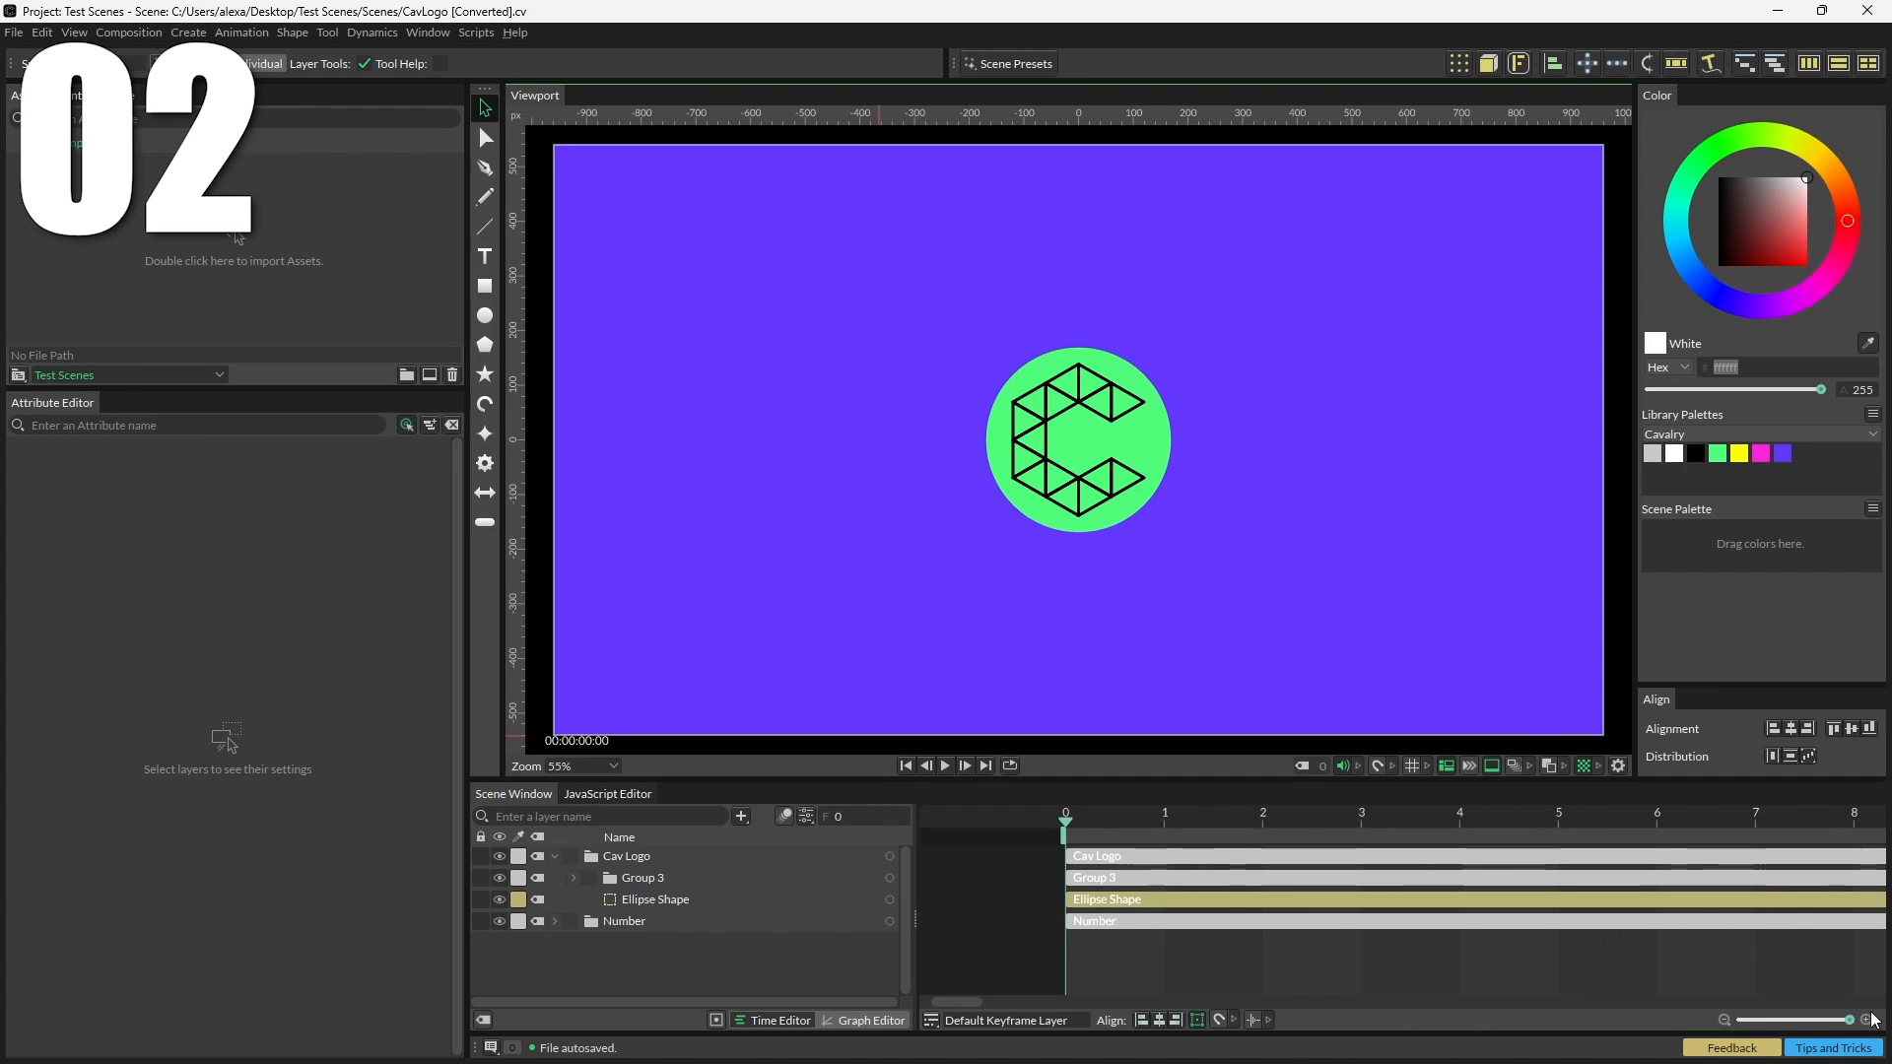
{"action": "key", "text": "f"}
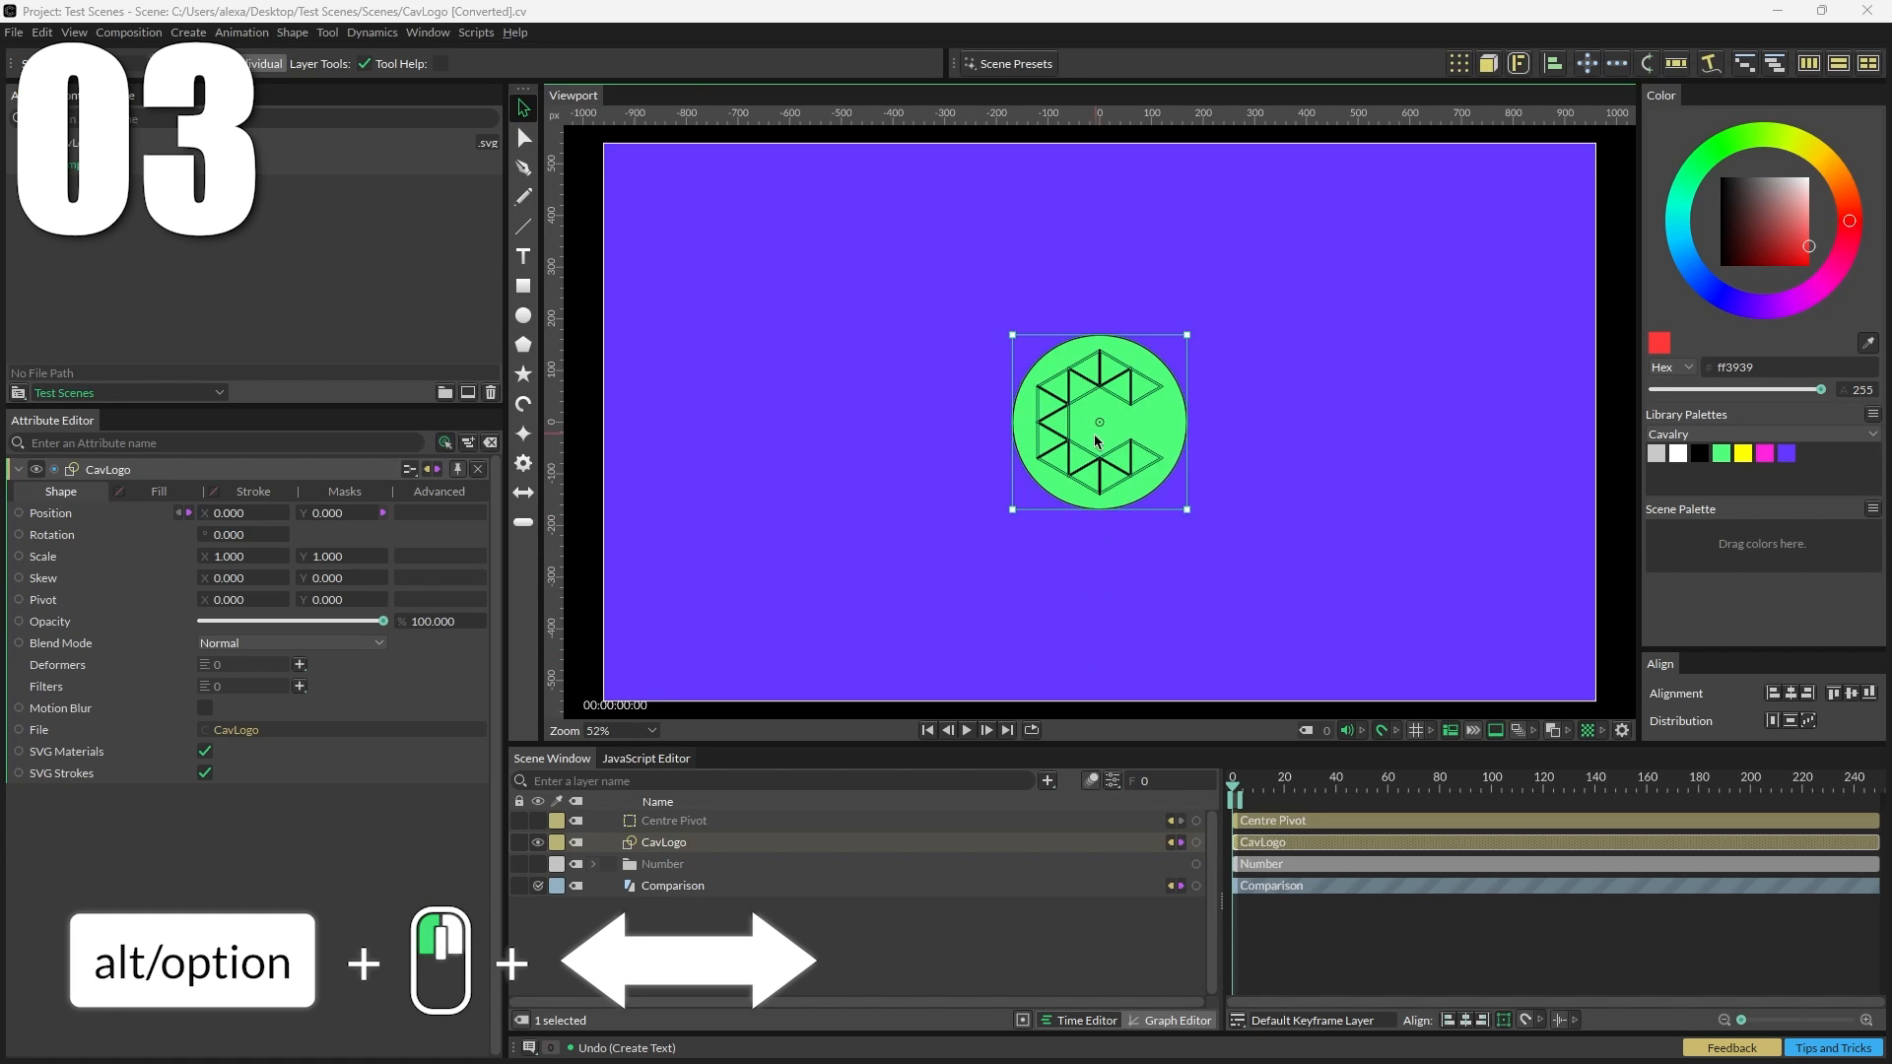
Step: Move the CavLogo's pivot off the shape, then centre the pivot again with Centre Pivot
{"action": "left_click_drag", "start_coordinate": [1100, 422], "coordinate": [1316, 296]}
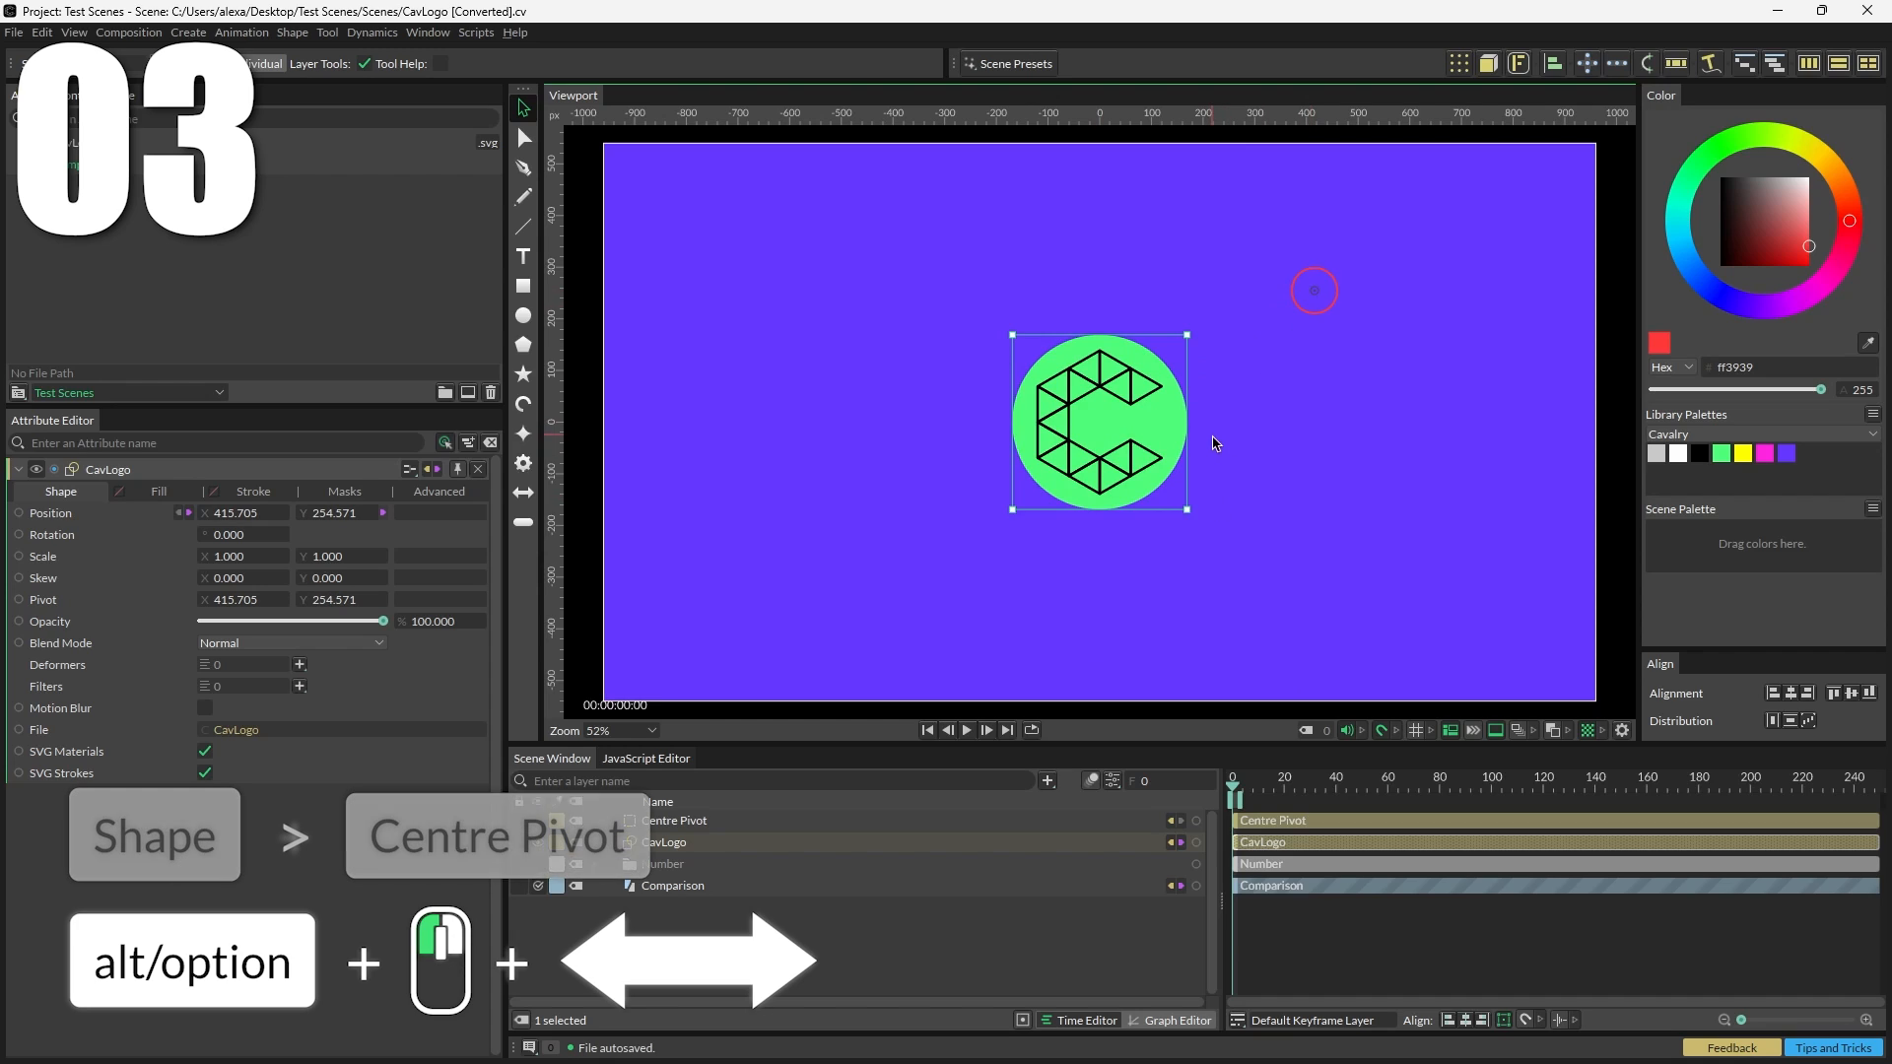
{"action": "left_click", "coordinate": [292, 32]}
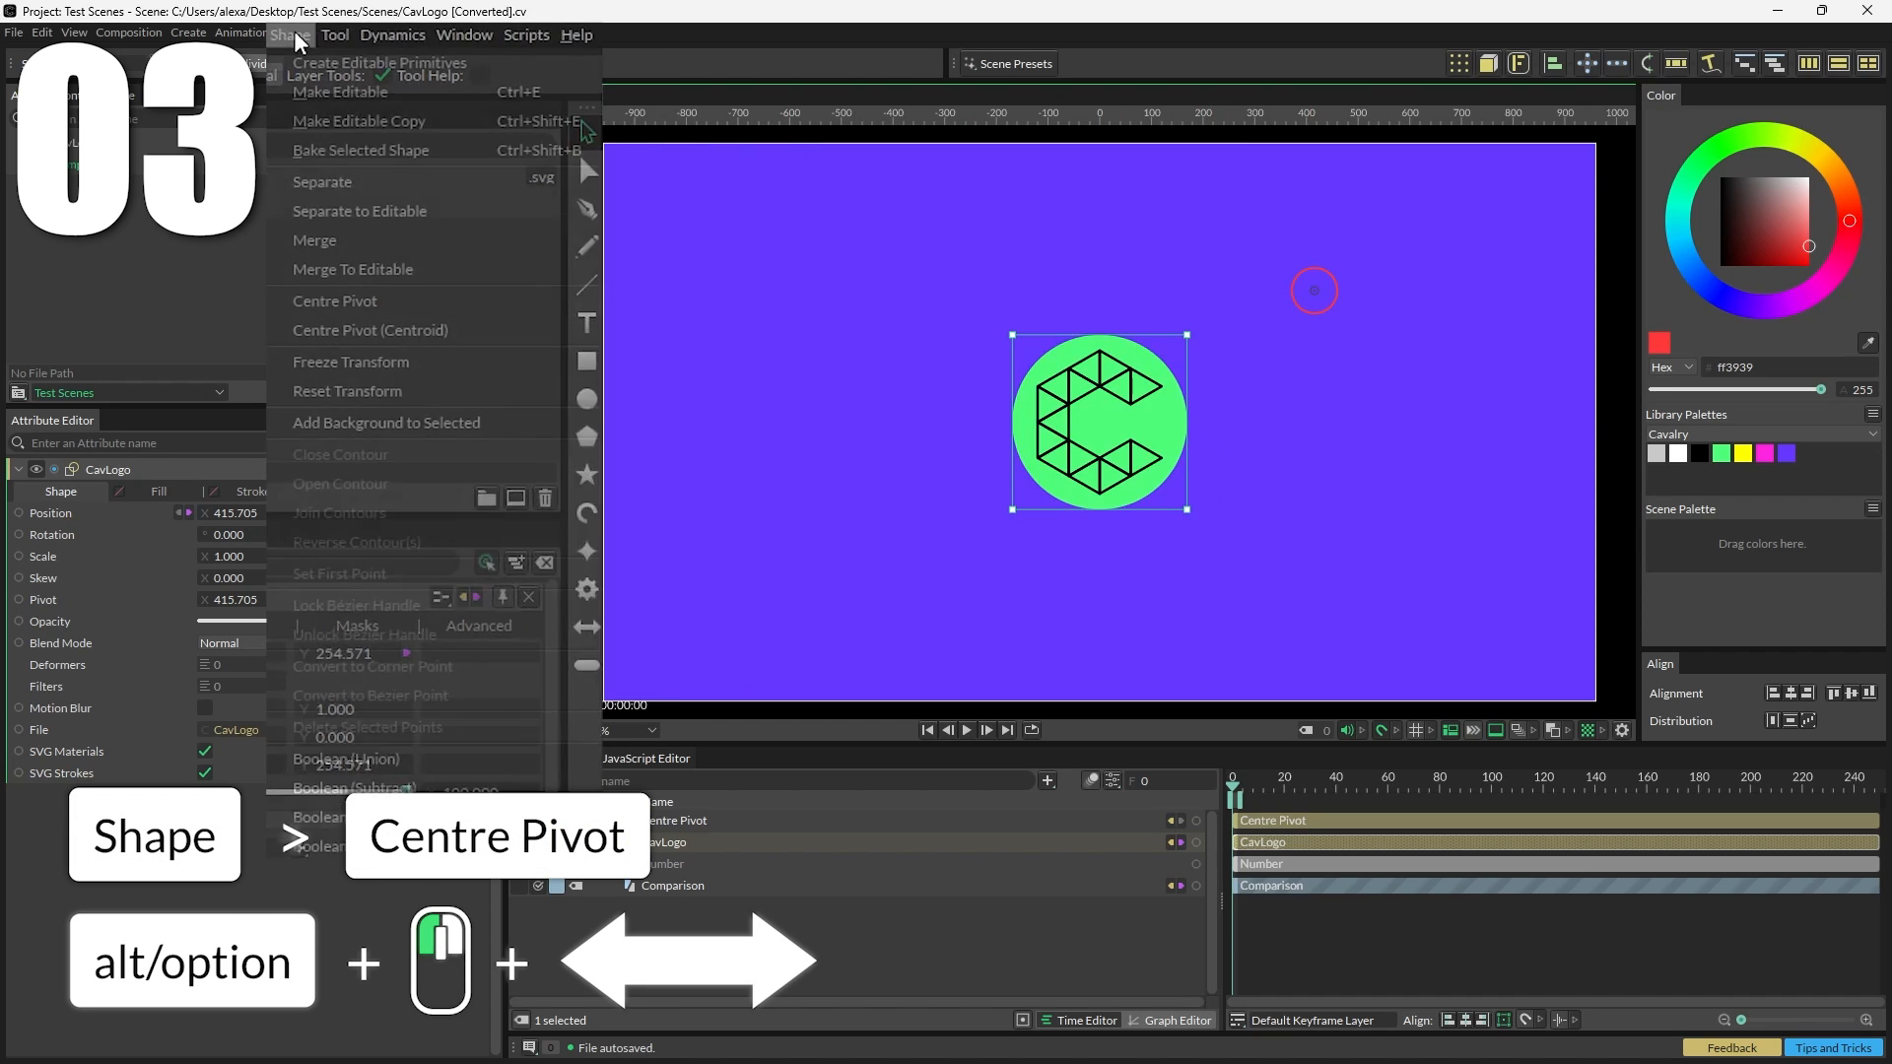
{"action": "left_click", "coordinate": [340, 301]}
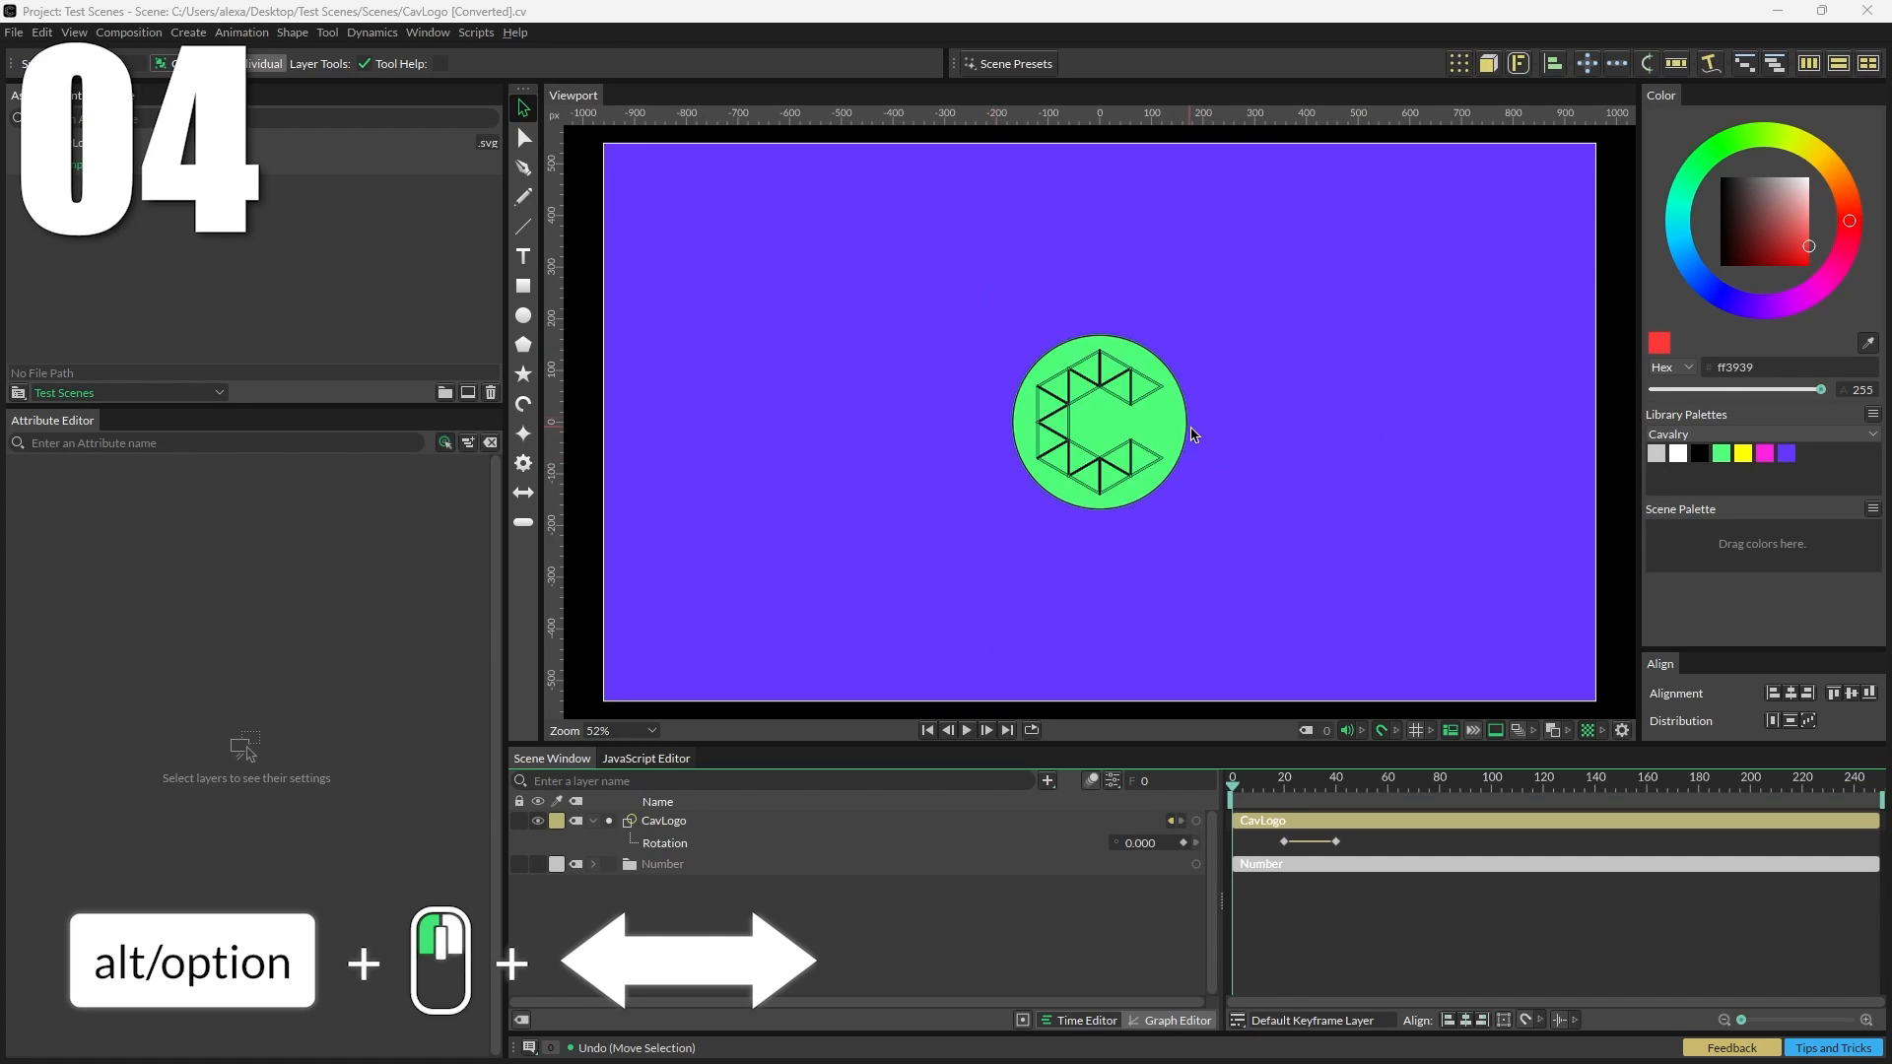
Step: Duplicate the CavLogo layer, placing the copy to the right of the original
{"action": "left_click_drag", "start_coordinate": [1135, 434], "coordinate": [1352, 435]}
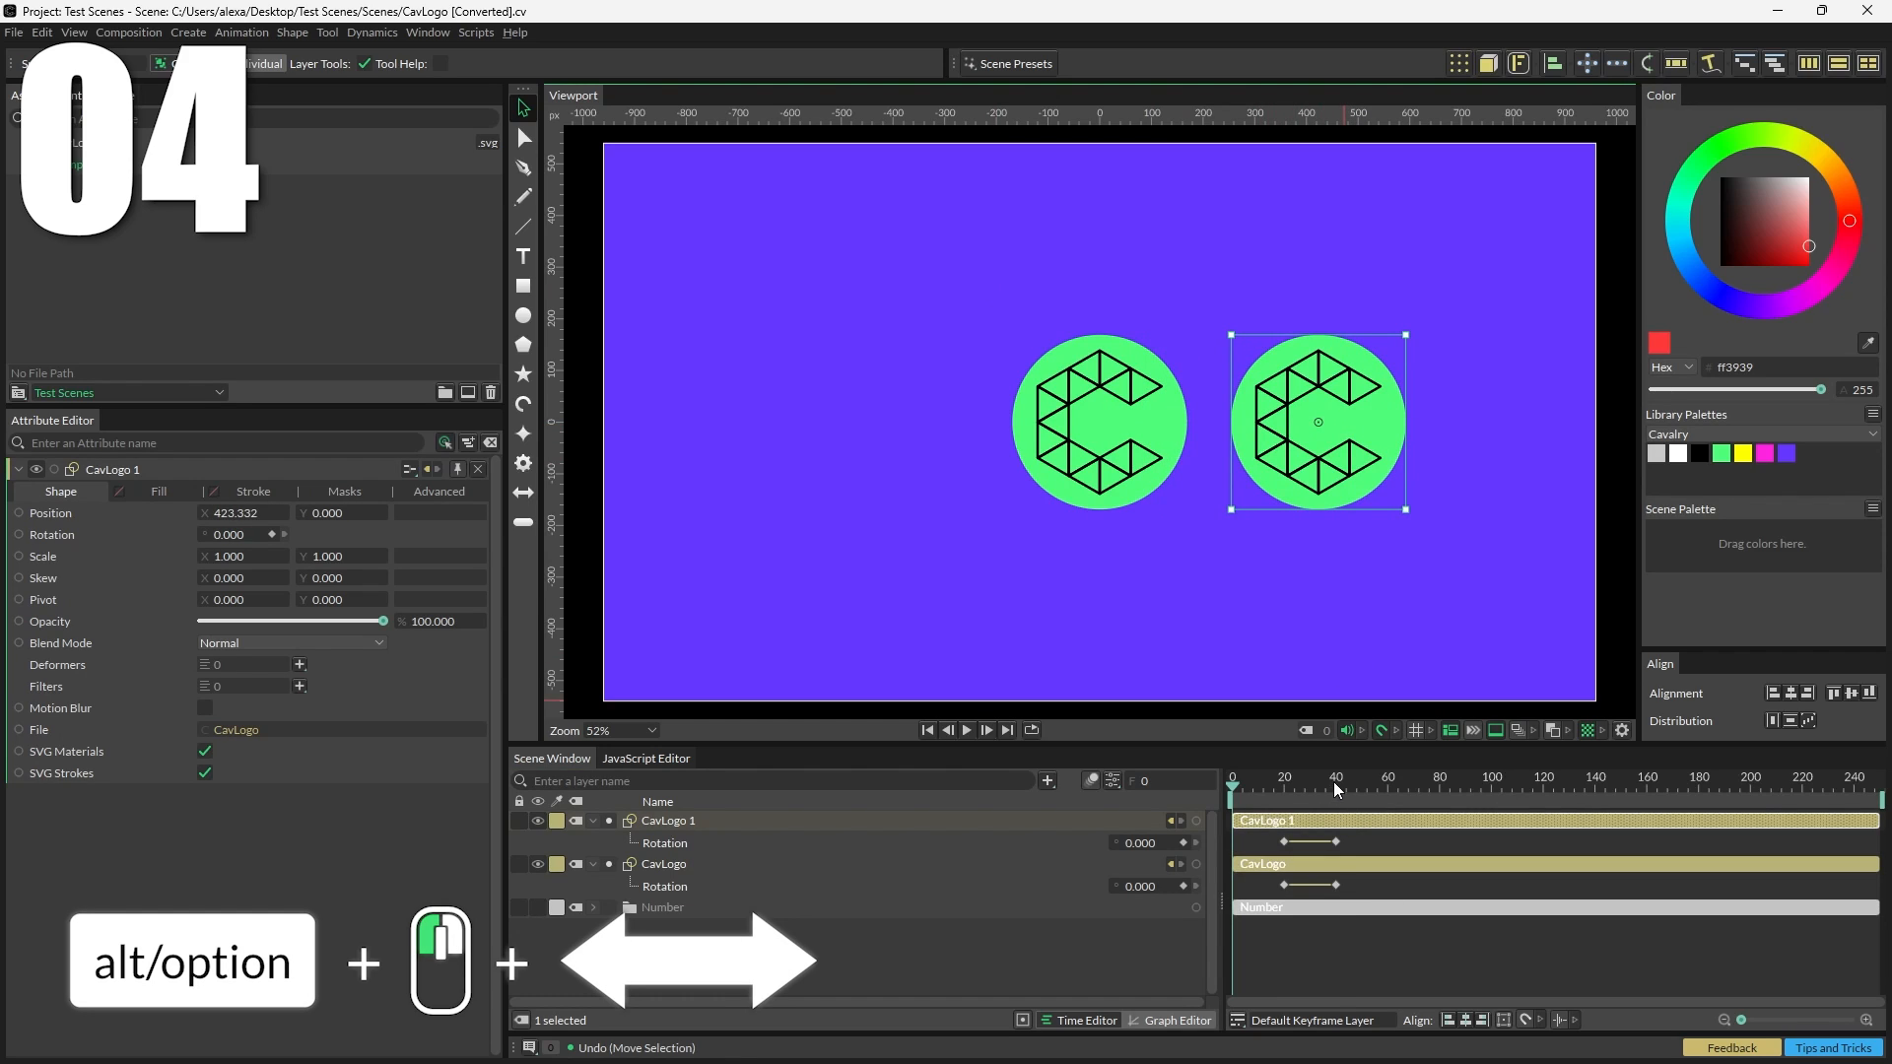
Step: Copy the rotation keyframes of both logos to frame 60
{"action": "left_click_drag", "start_coordinate": [1340, 785], "coordinate": [1387, 786]}
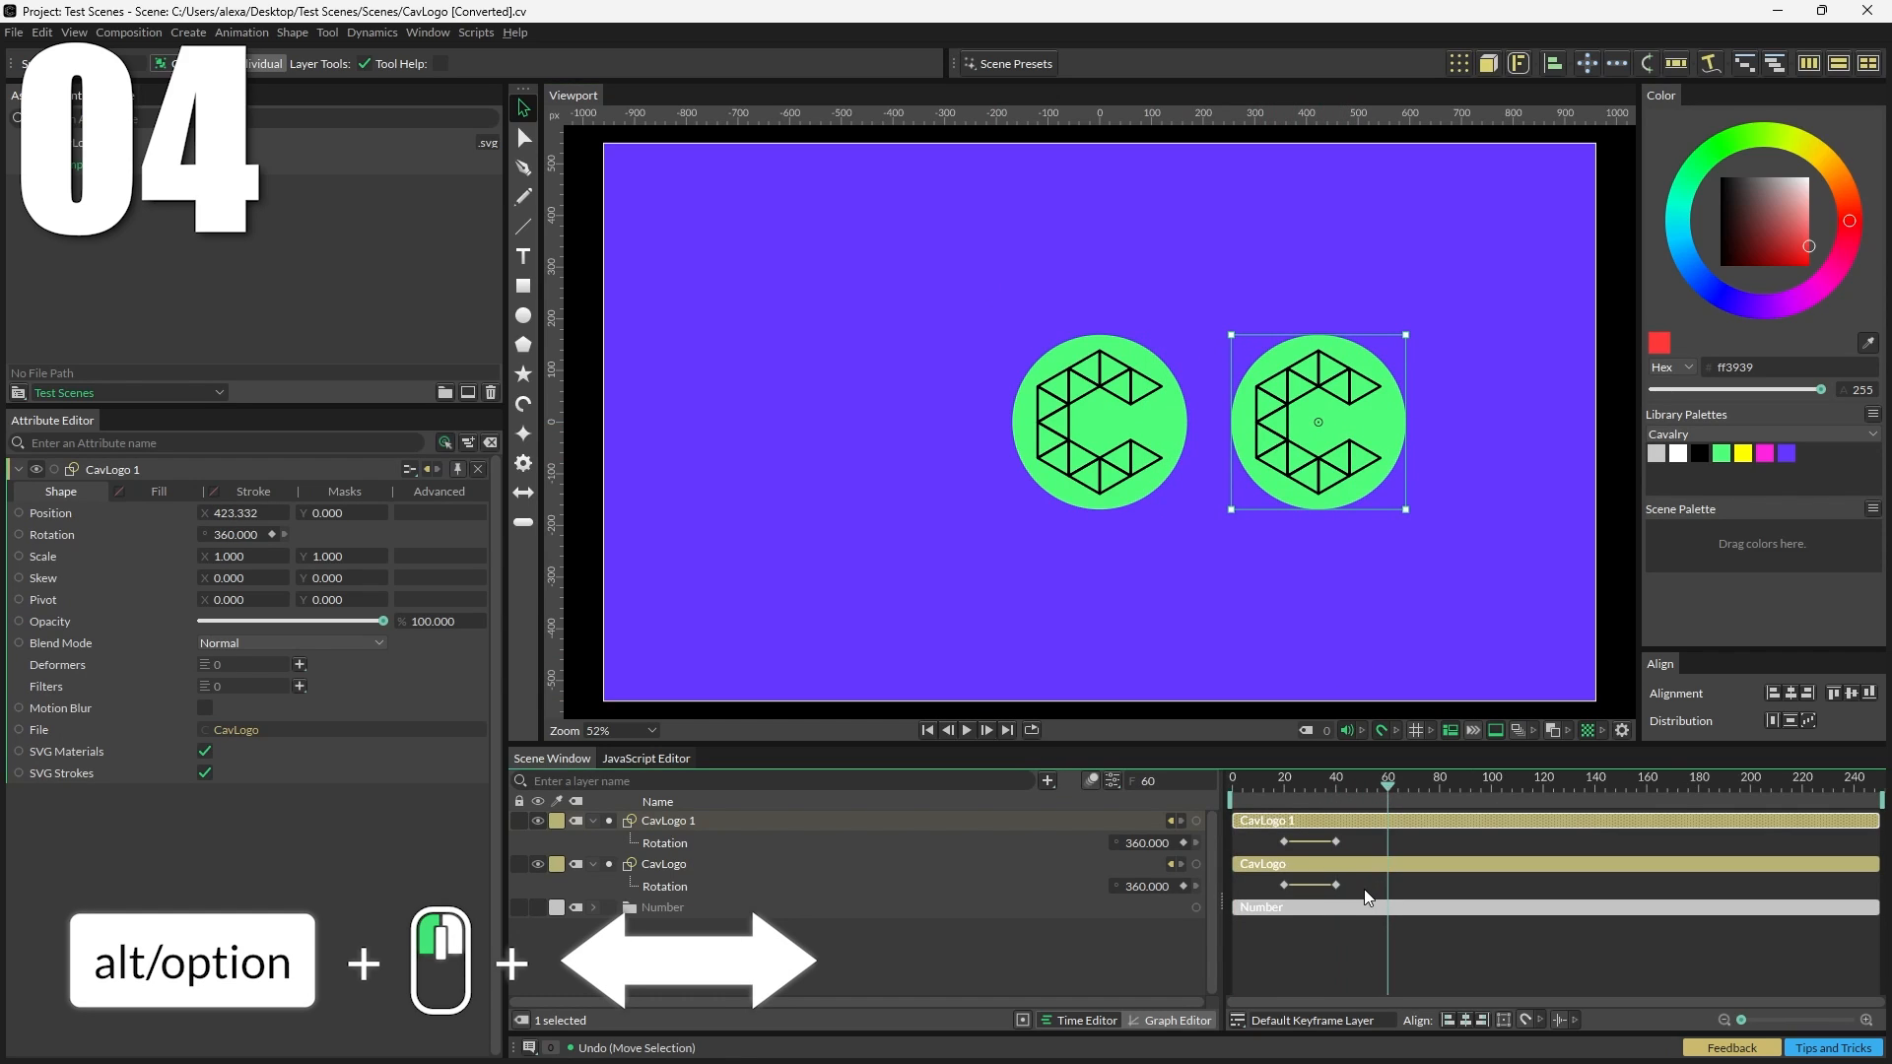
{"action": "mouse_move", "coordinate": [1365, 893]}
{"action": "left_mouse_down"}
{"action": "mouse_move", "coordinate": [1278, 859]}
{"action": "mouse_move", "coordinate": [1274, 836]}
{"action": "mouse_move", "coordinate": [1389, 854]}
{"action": "left_mouse_up"}
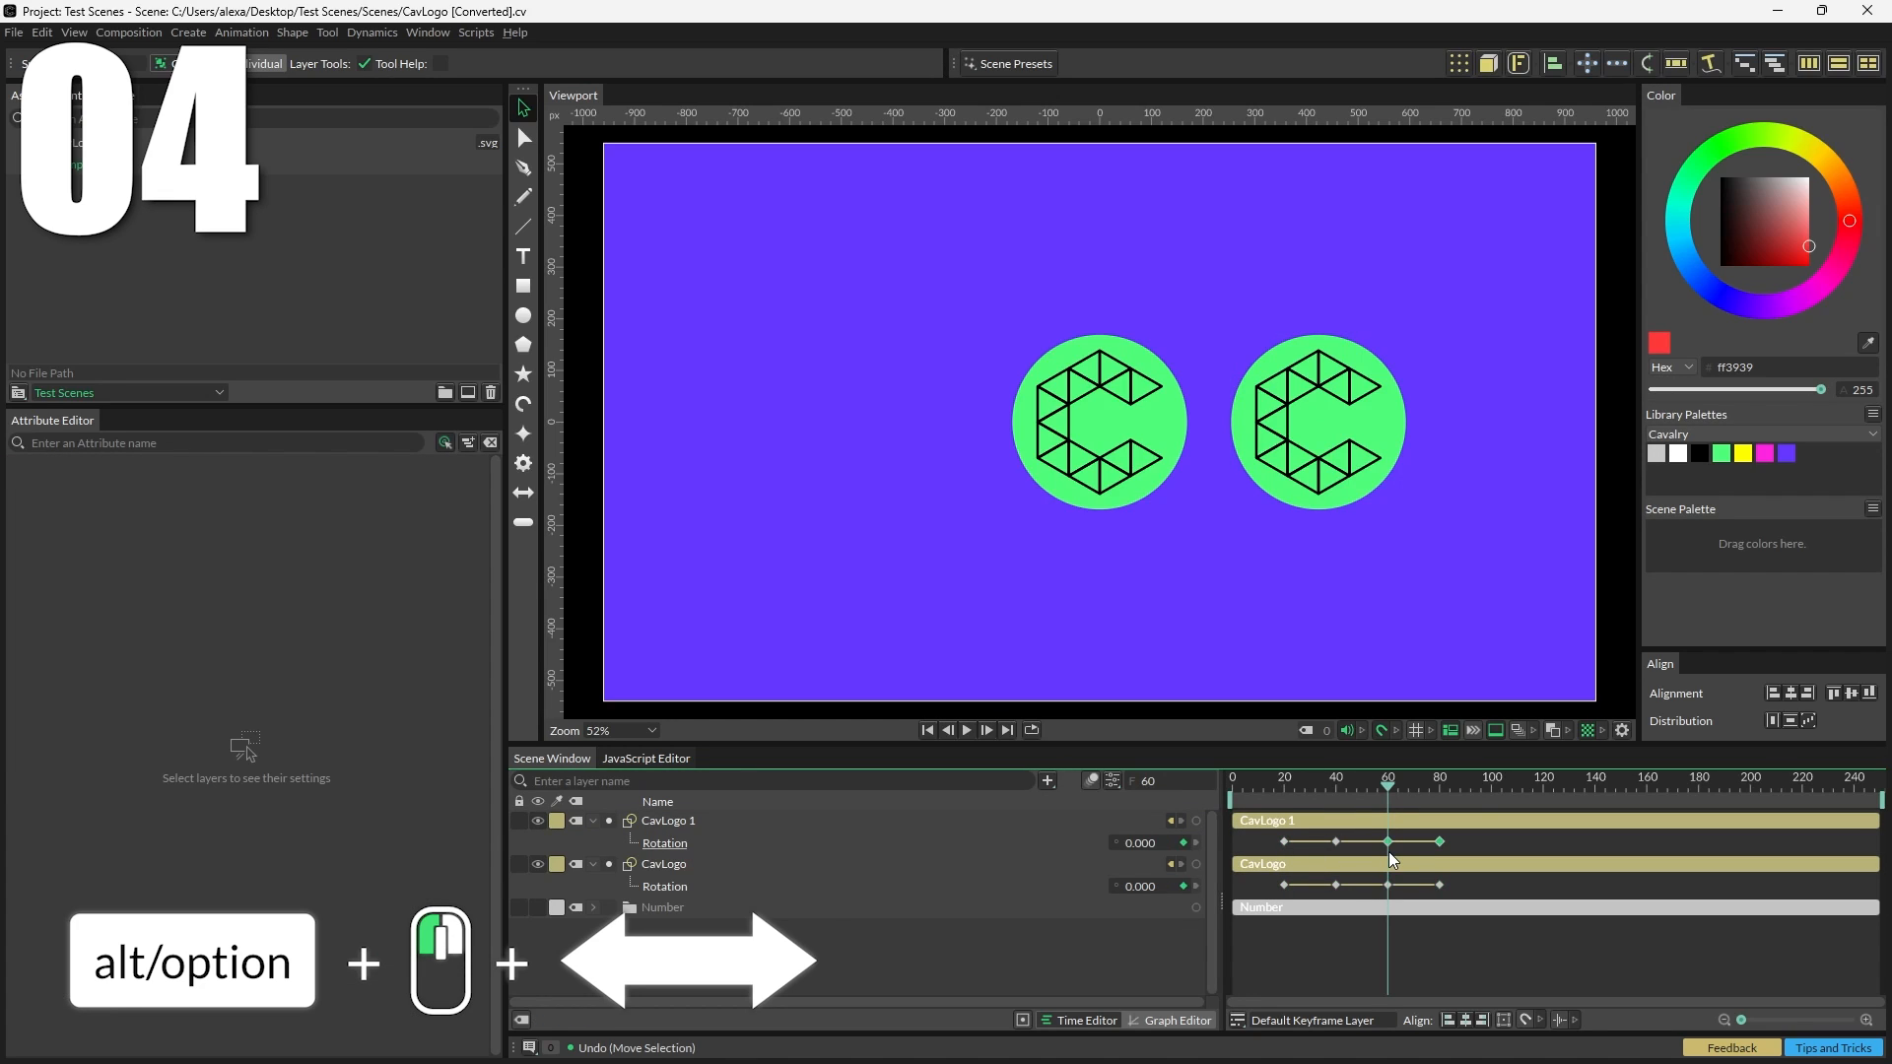
Step: Play back the rotation animation
{"action": "key", "text": "space"}
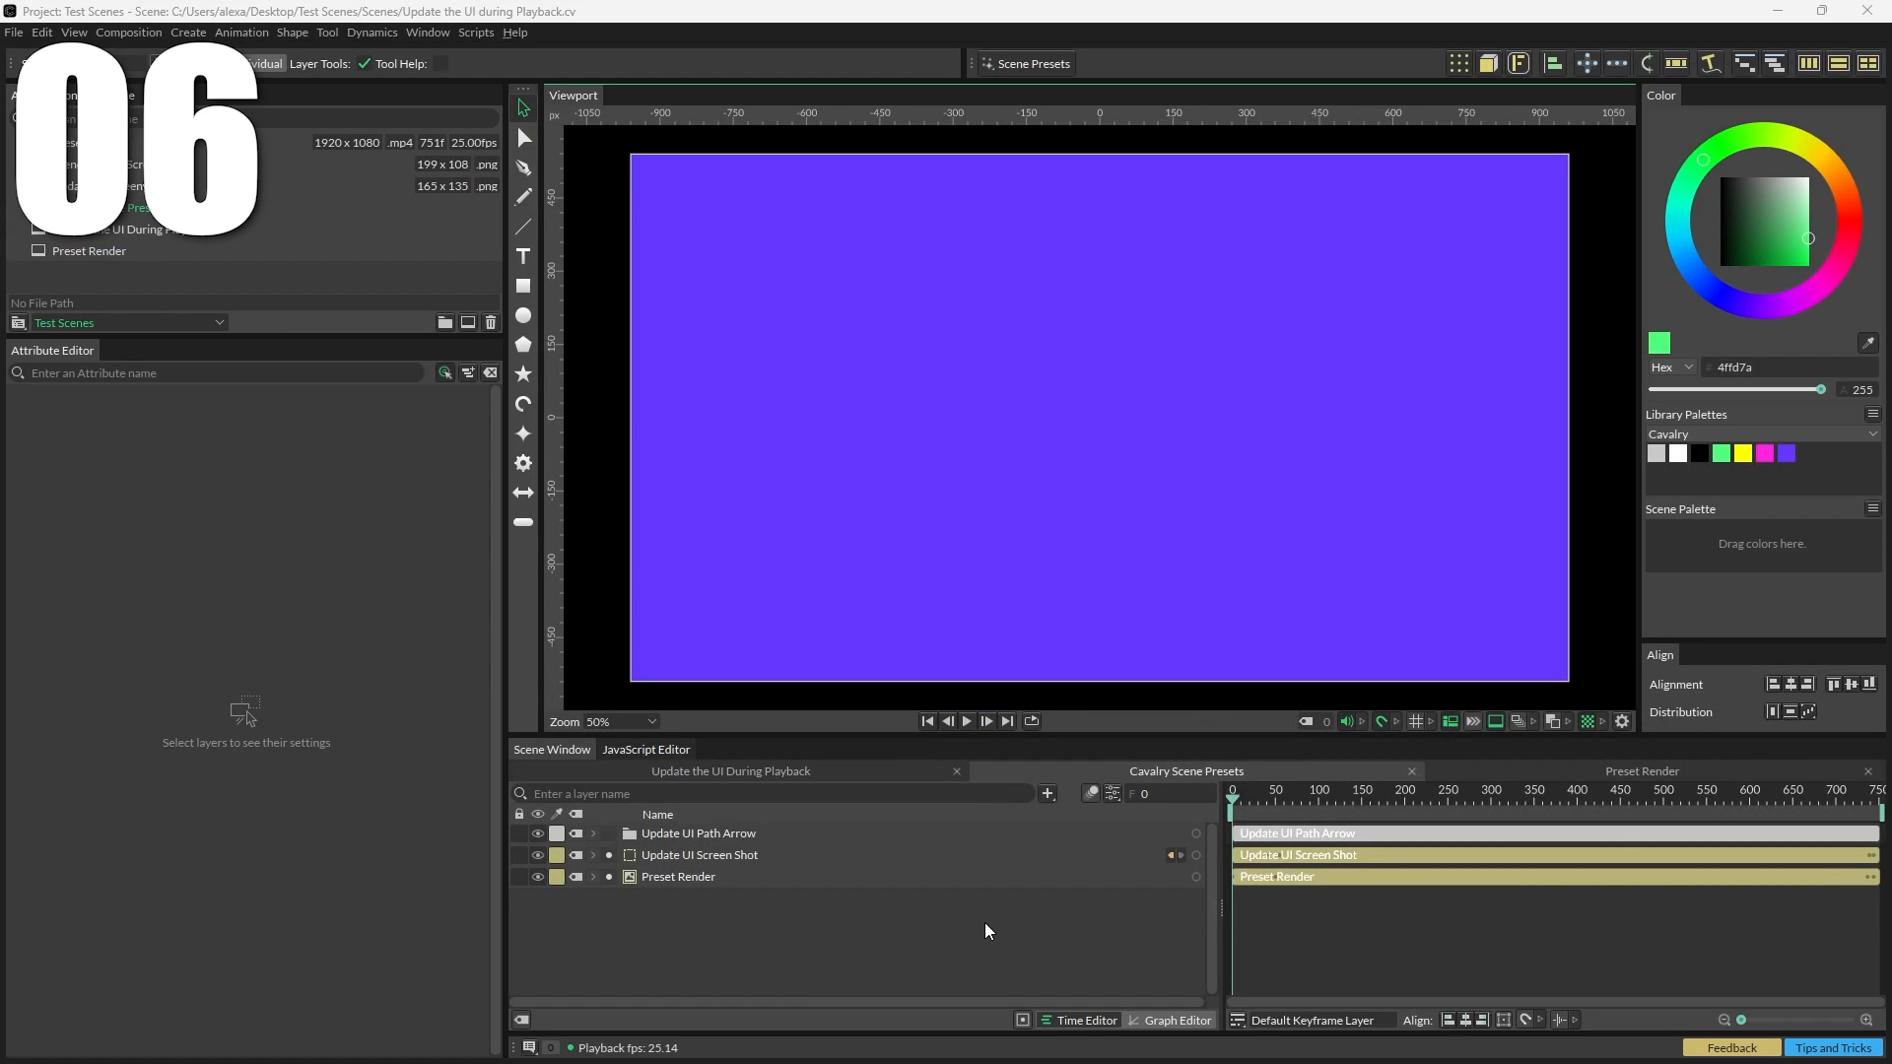
Step: Play the composition and browse the Scene Presets submenus during playback
{"action": "left_click", "coordinate": [966, 720]}
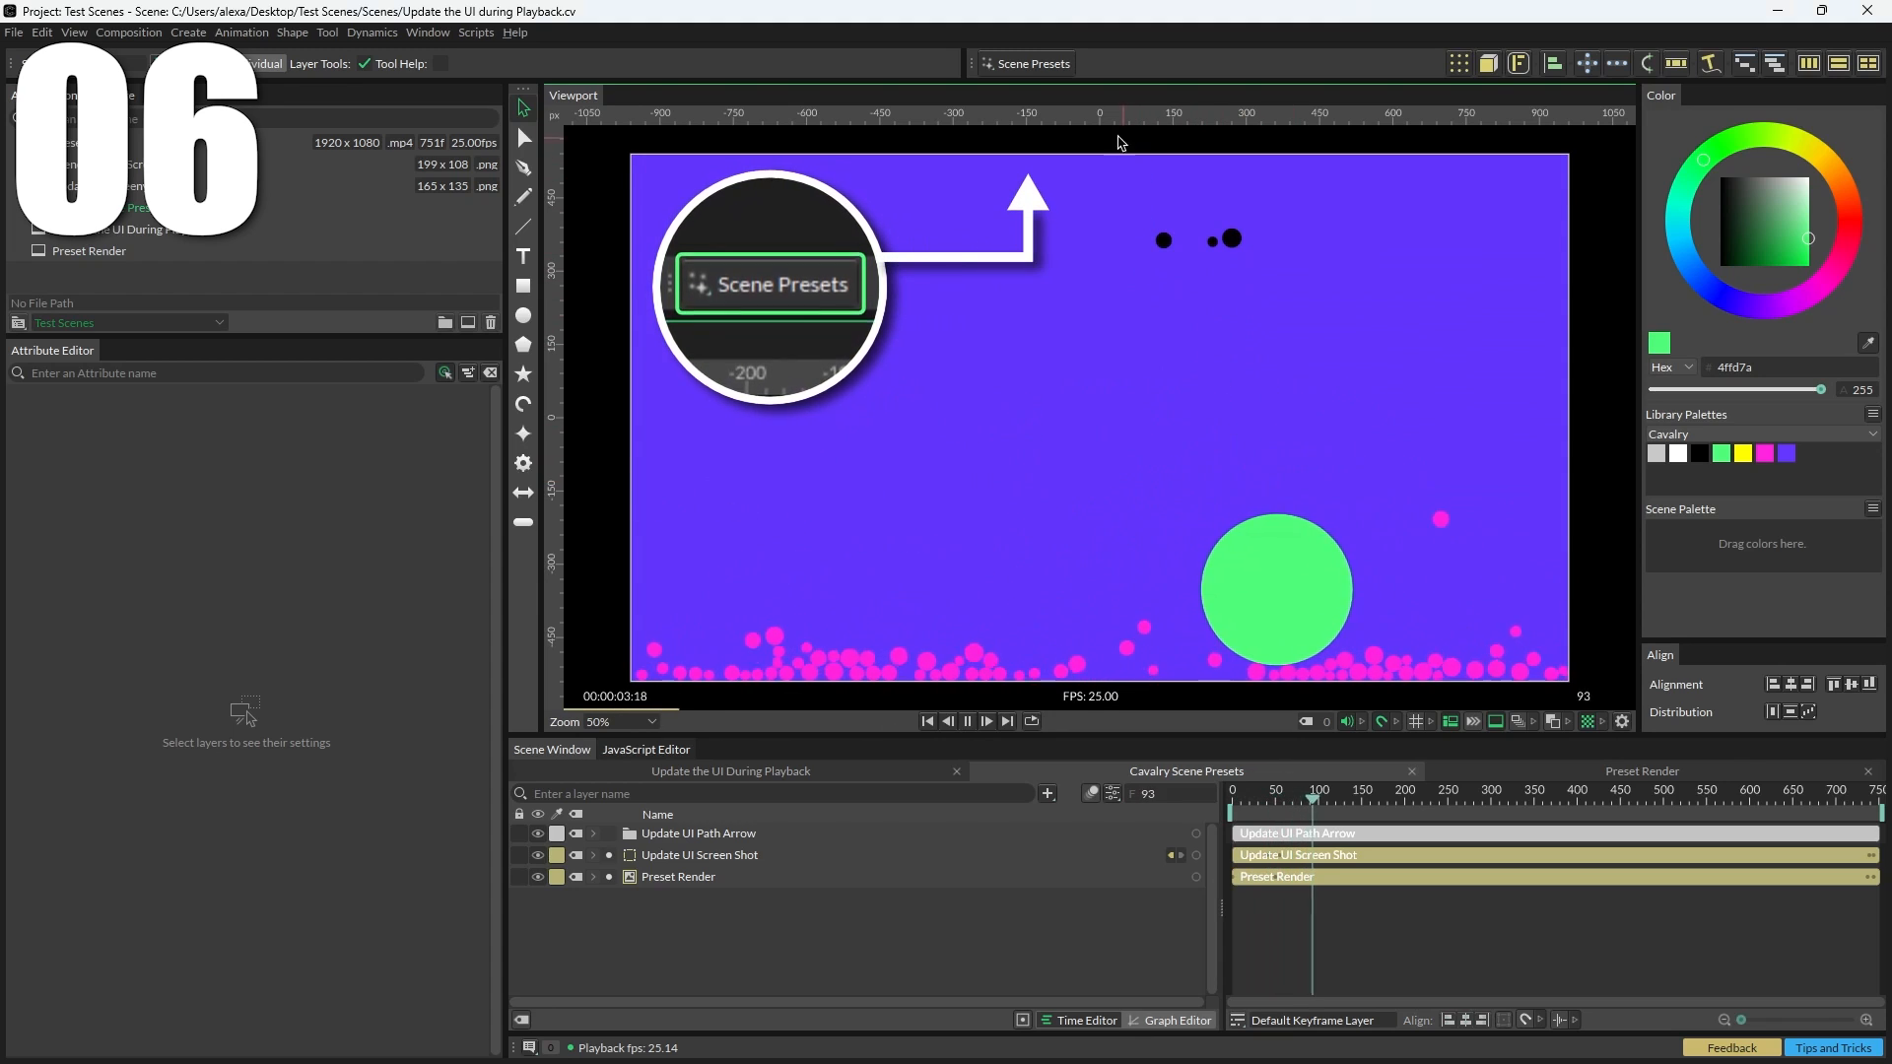
{"action": "left_click", "coordinate": [1059, 65]}
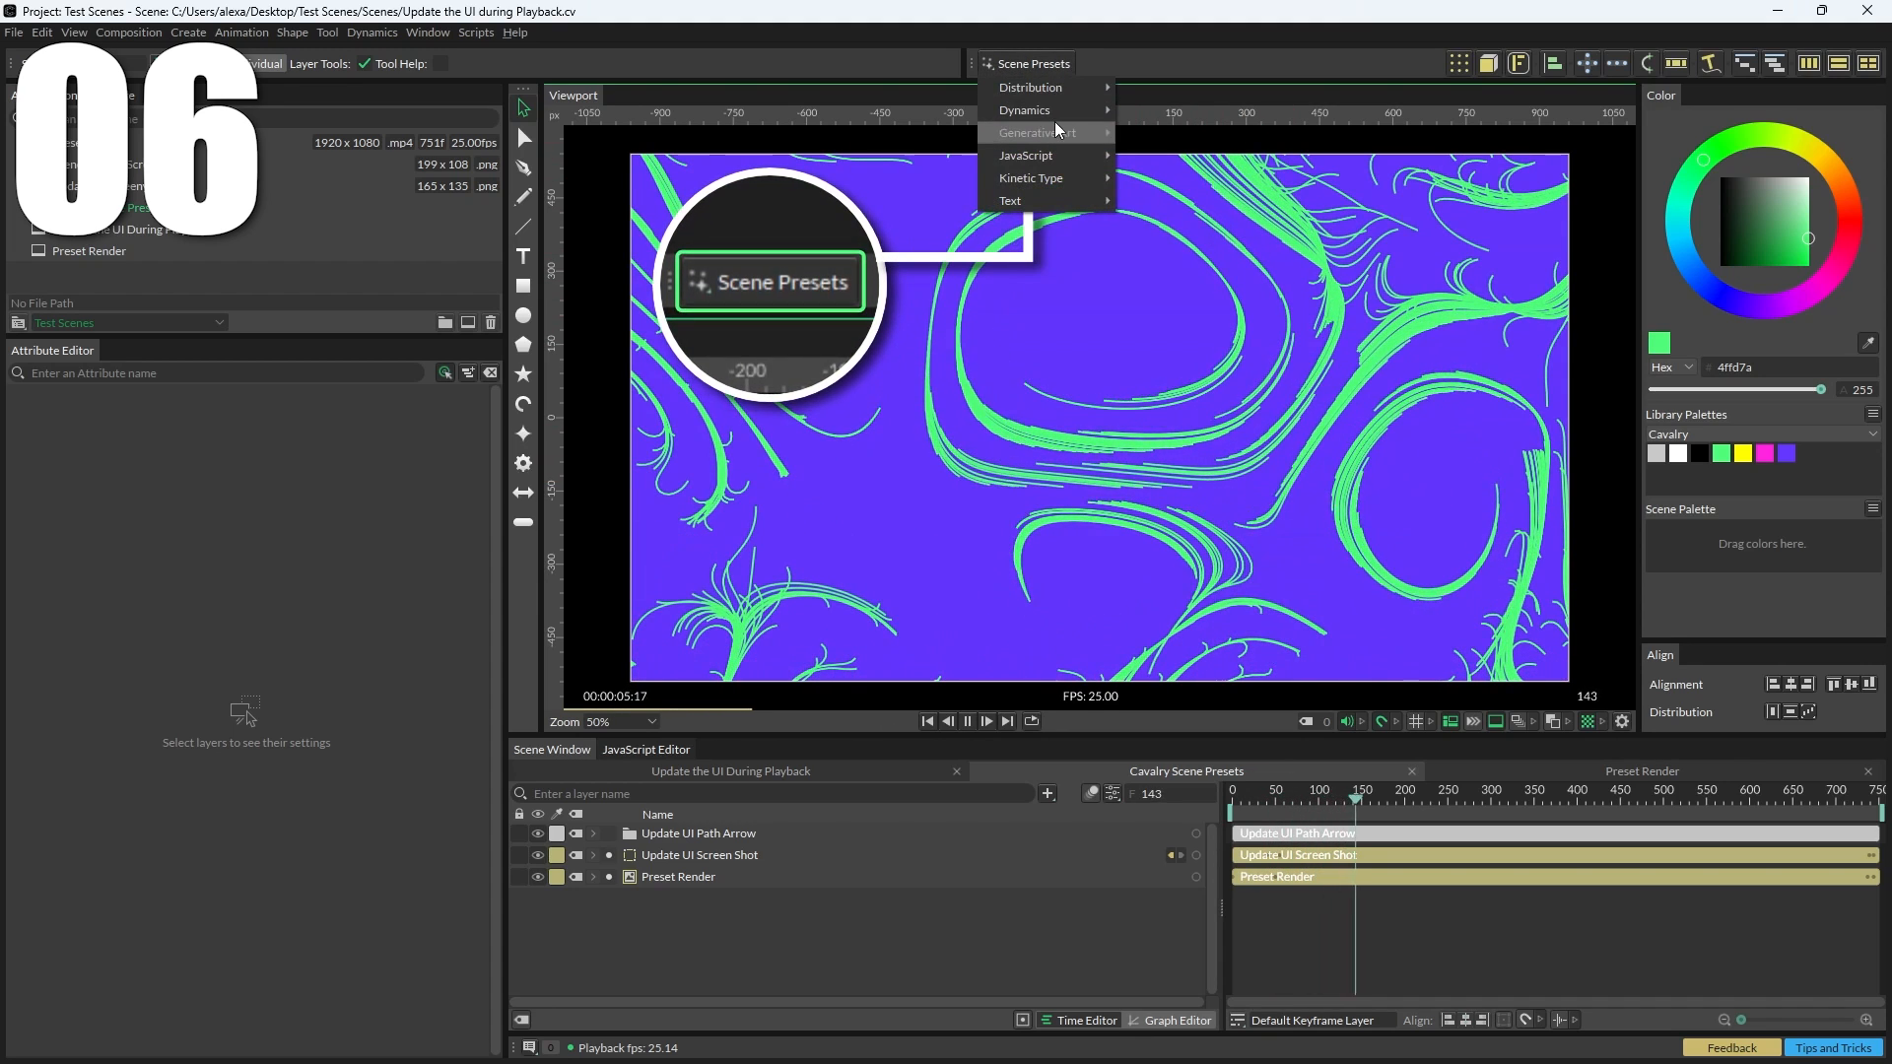
{"action": "mouse_move", "coordinate": [1067, 157]}
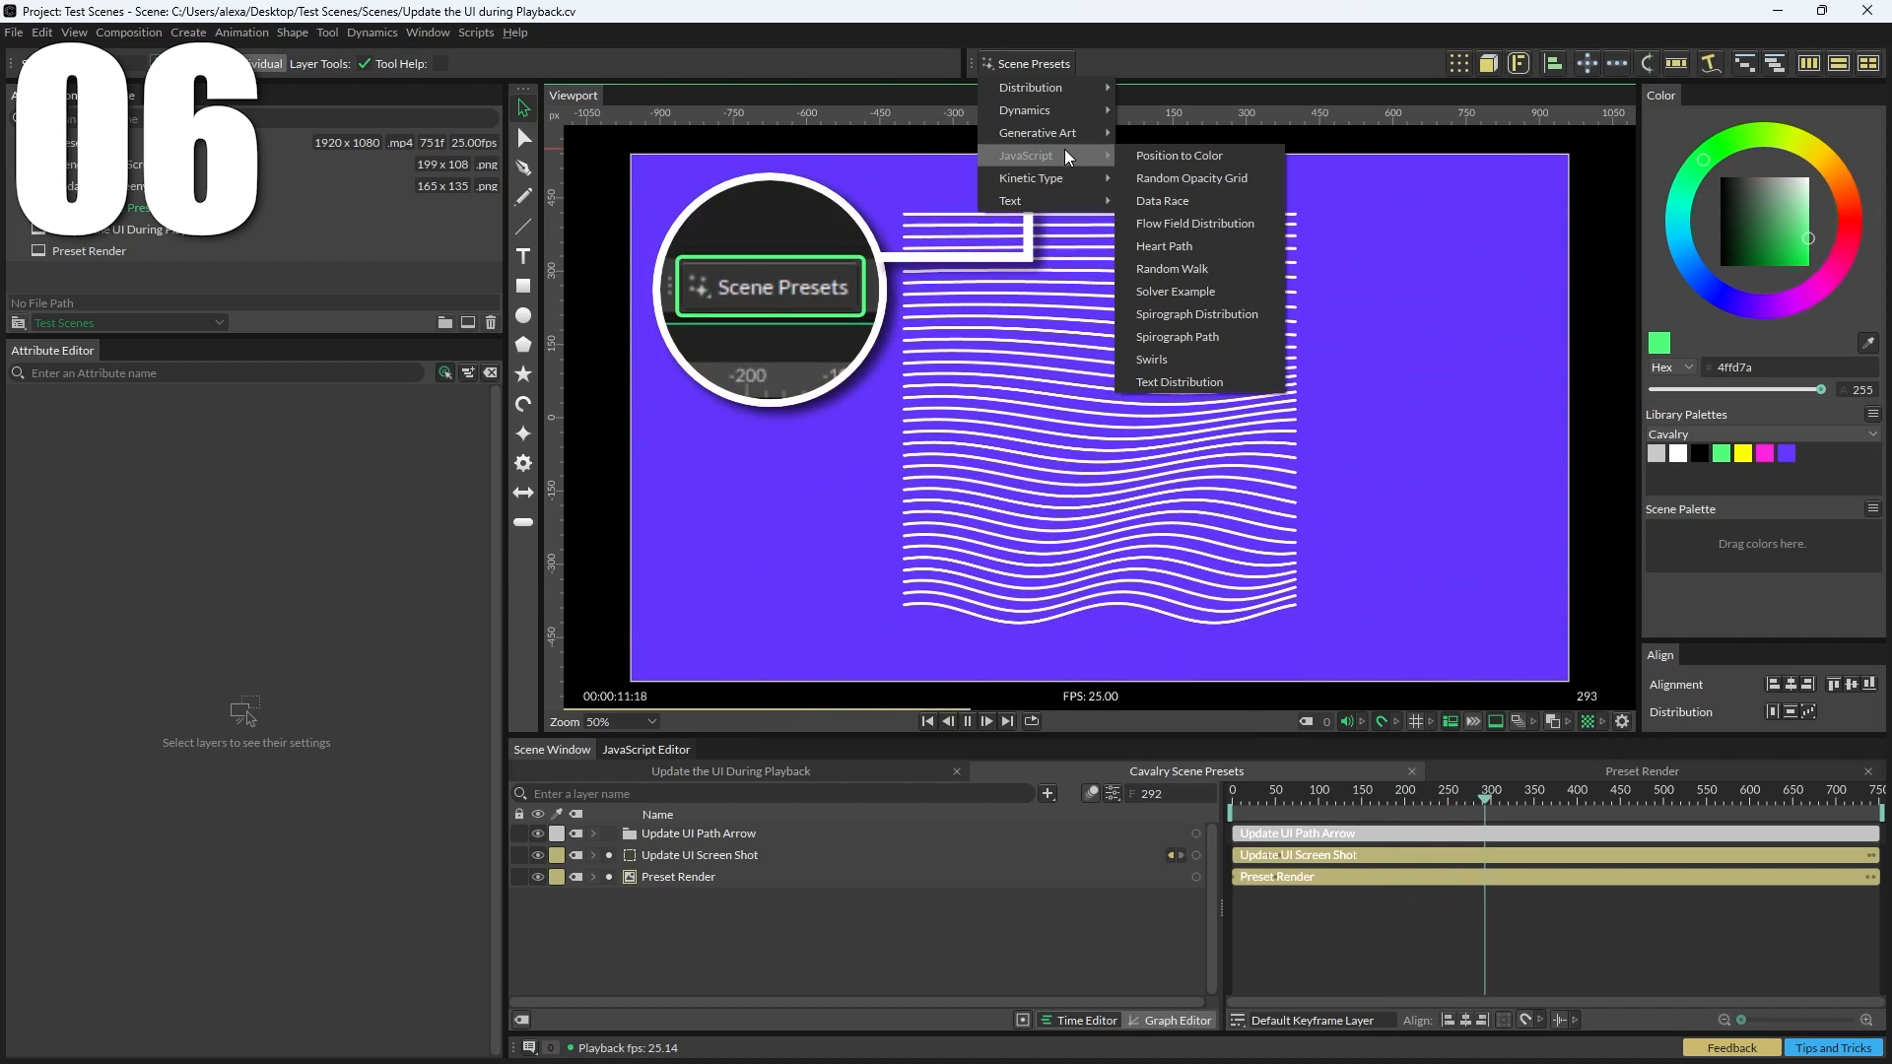
{"action": "mouse_move", "coordinate": [1073, 116]}
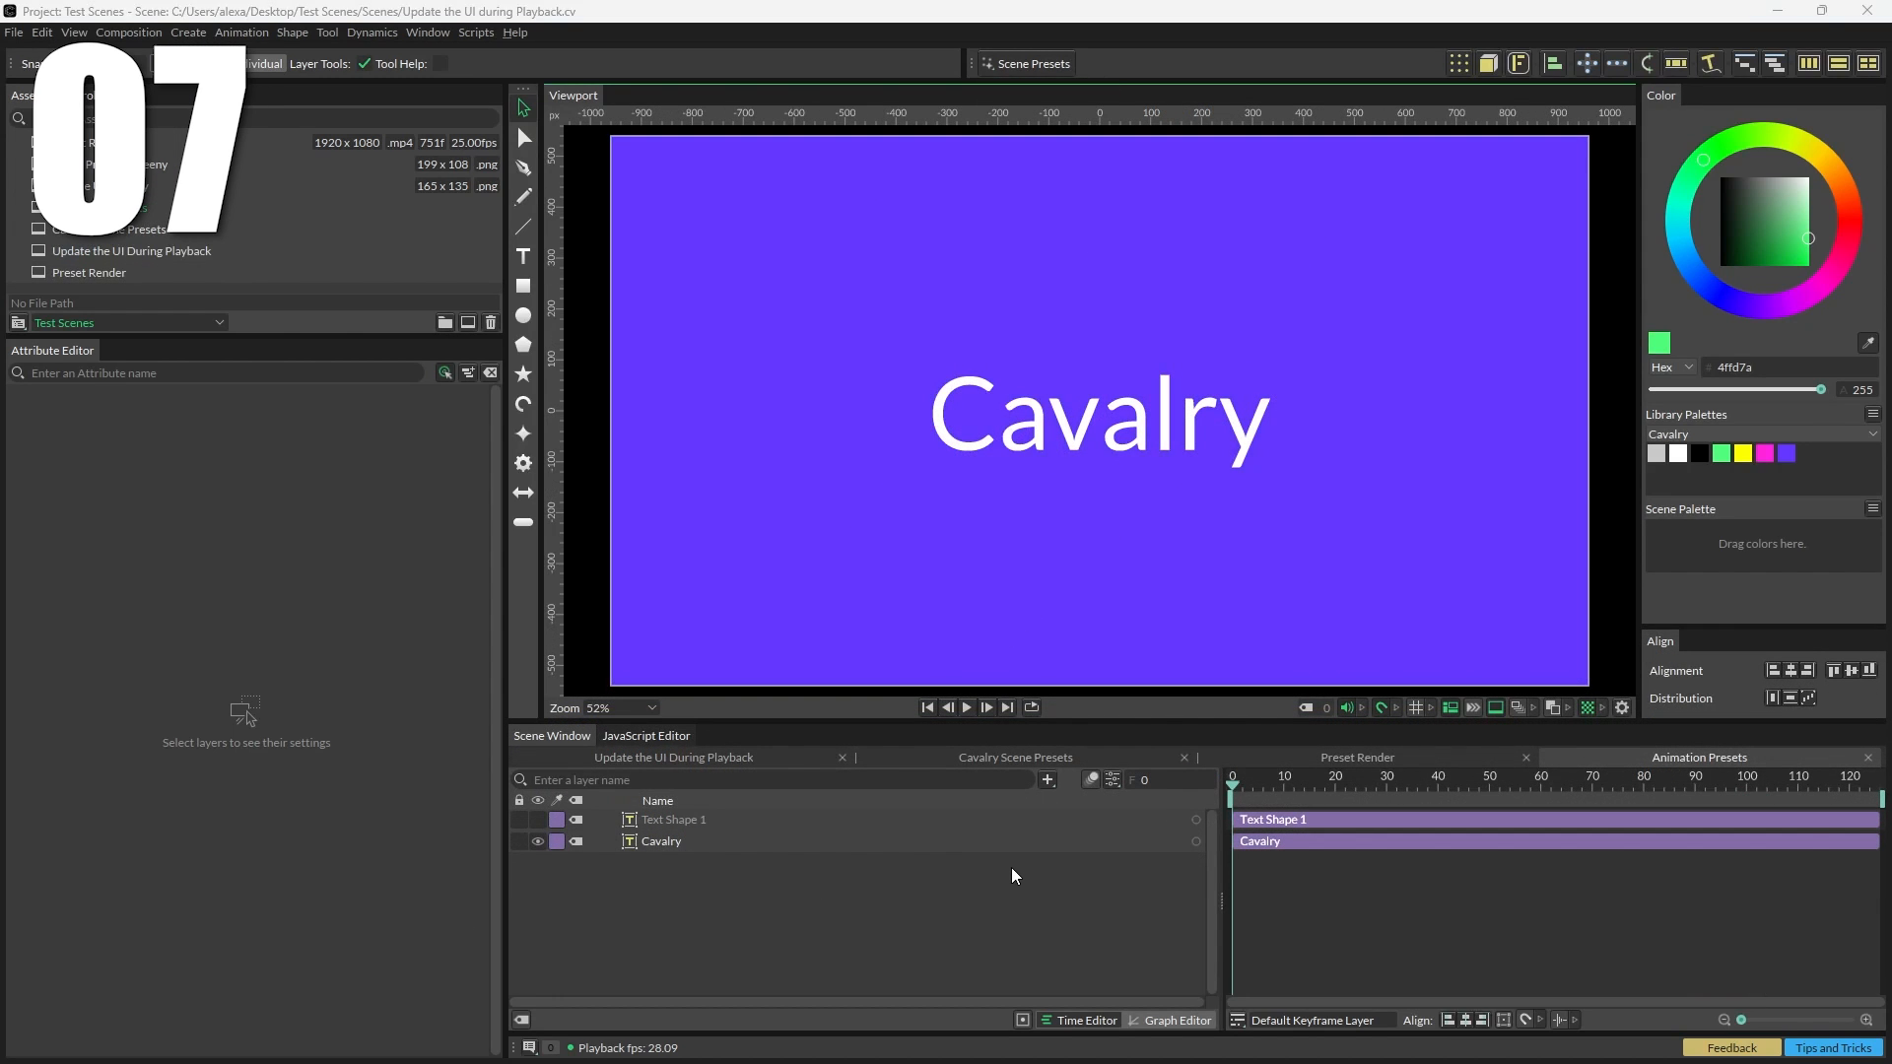
Step: Apply the Bounce In animation preset to the Cavalry text layer and play it
{"action": "left_click", "coordinate": [746, 843]}
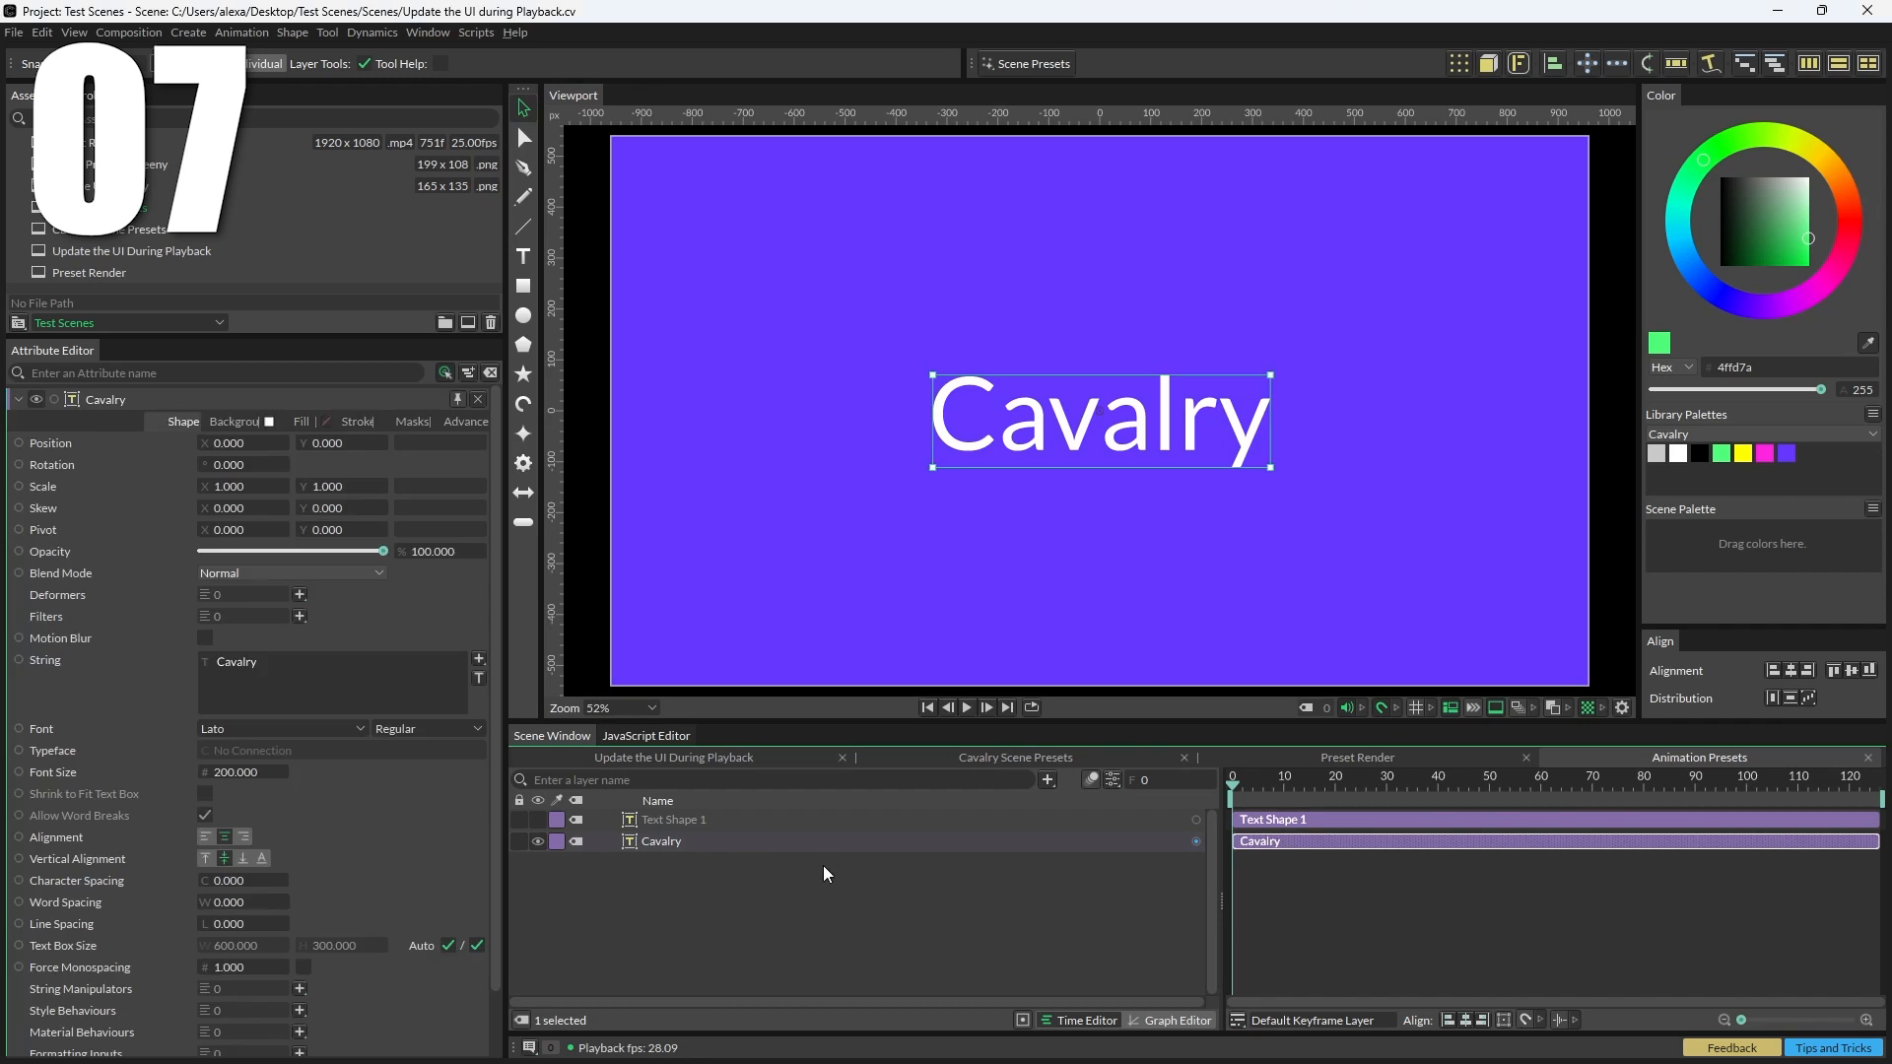
{"action": "left_click", "coordinate": [188, 32]}
{"action": "mouse_move", "coordinate": [343, 279]}
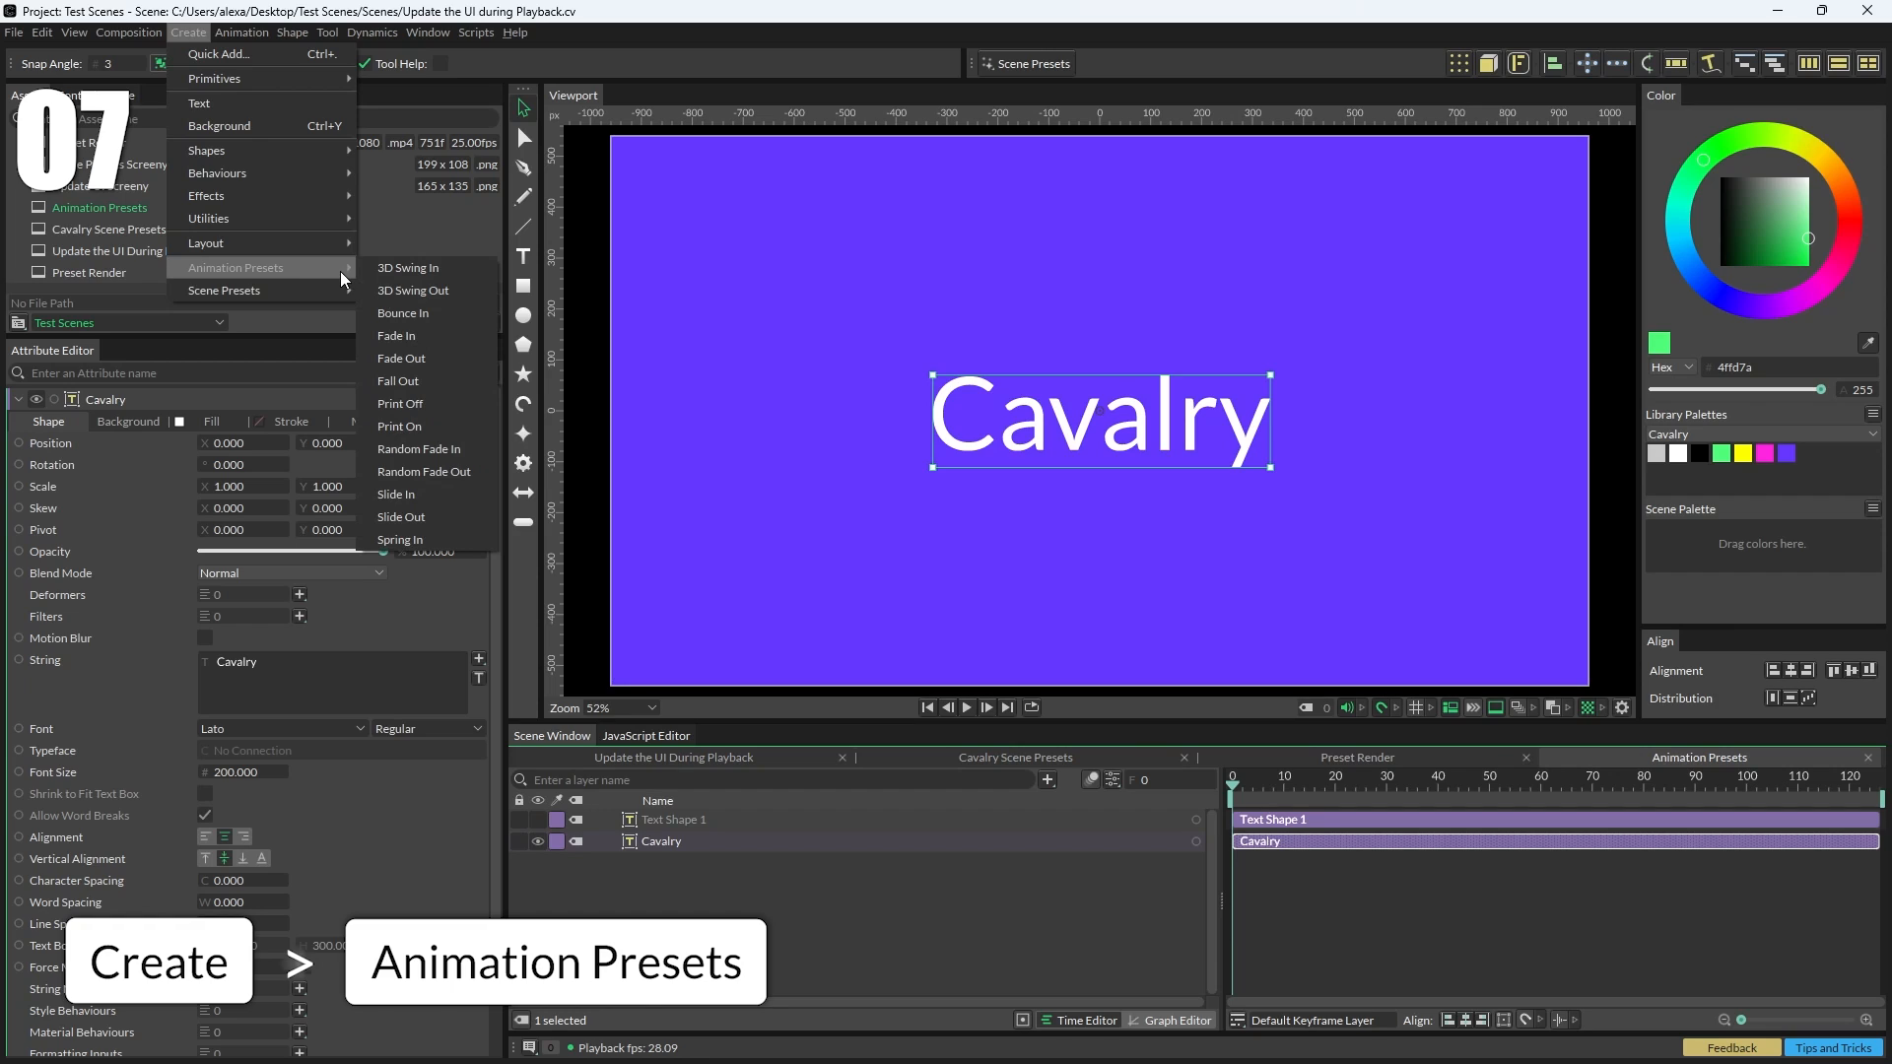
{"action": "left_click", "coordinate": [421, 313]}
{"action": "left_click", "coordinate": [966, 708]}
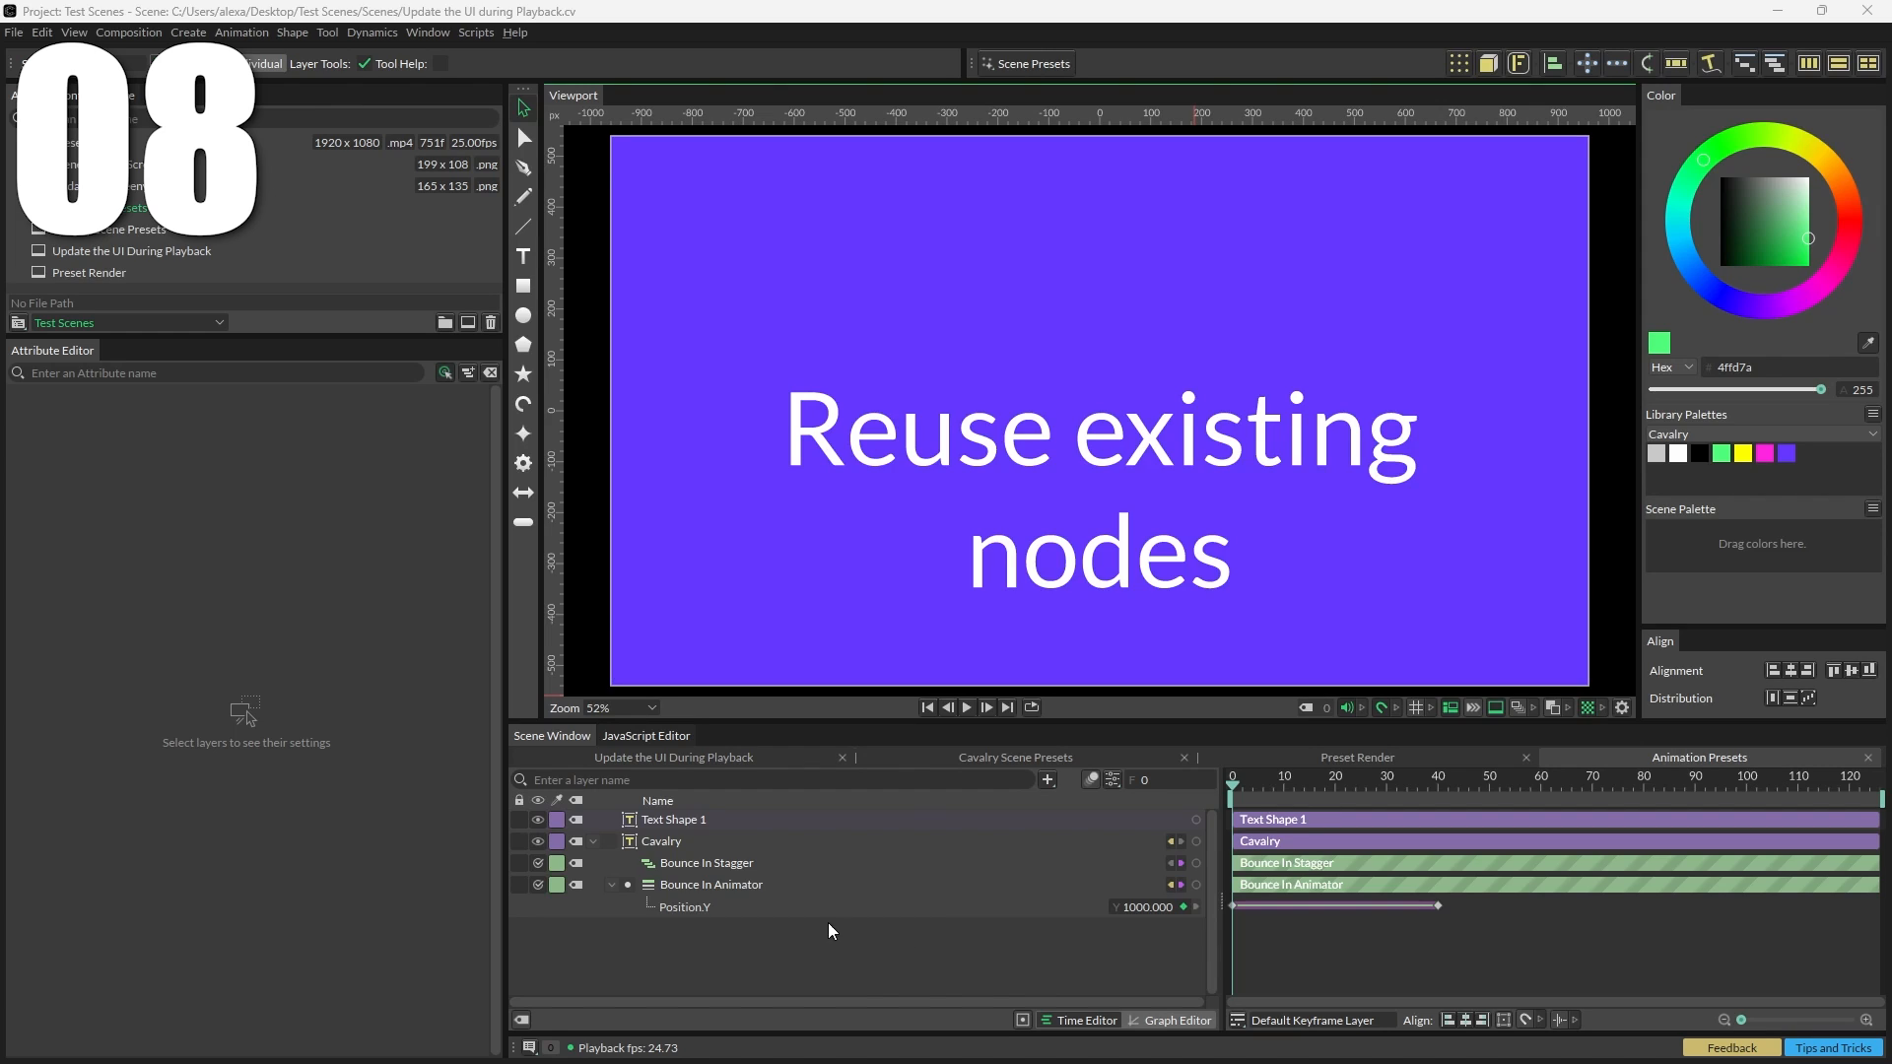
Step: Connect the Bounce In Animator to Text Shape 1 as a deformer and play the result
{"action": "left_click", "coordinate": [1143, 884]}
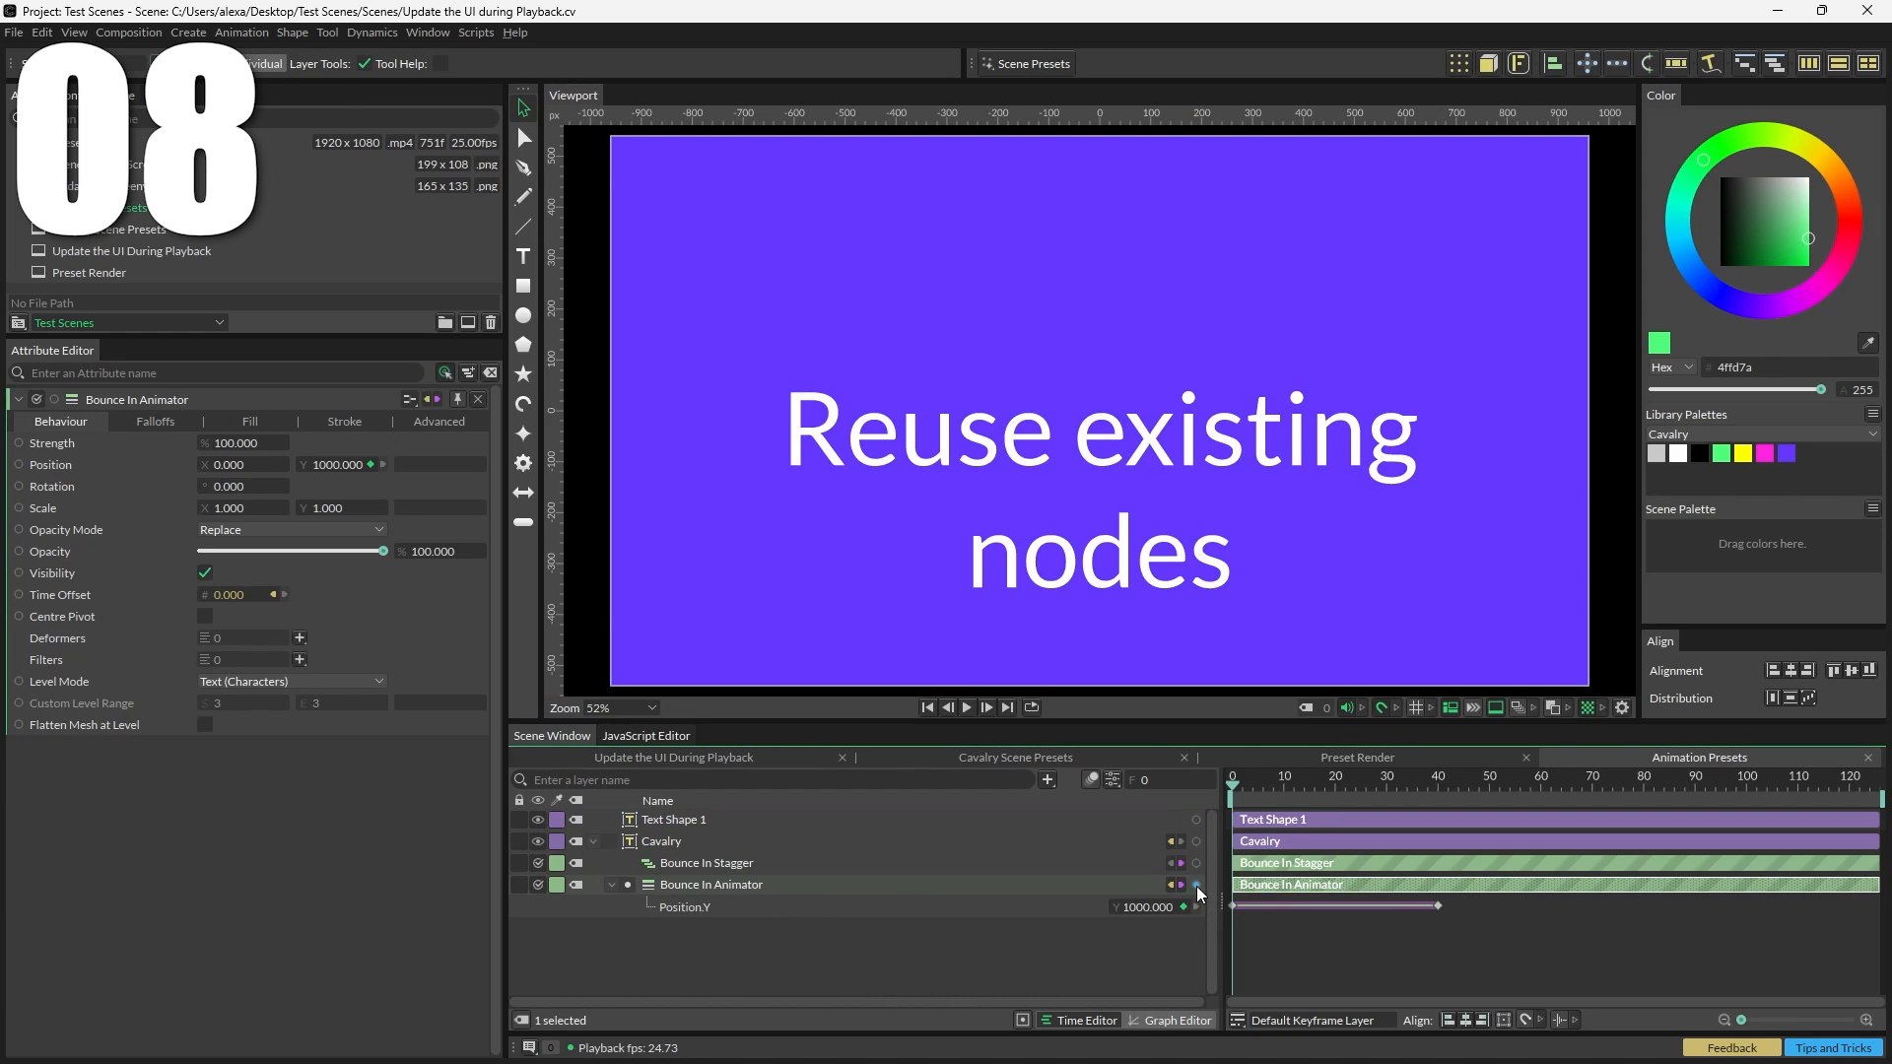
{"action": "left_click_drag", "start_coordinate": [1198, 894], "coordinate": [985, 830]}
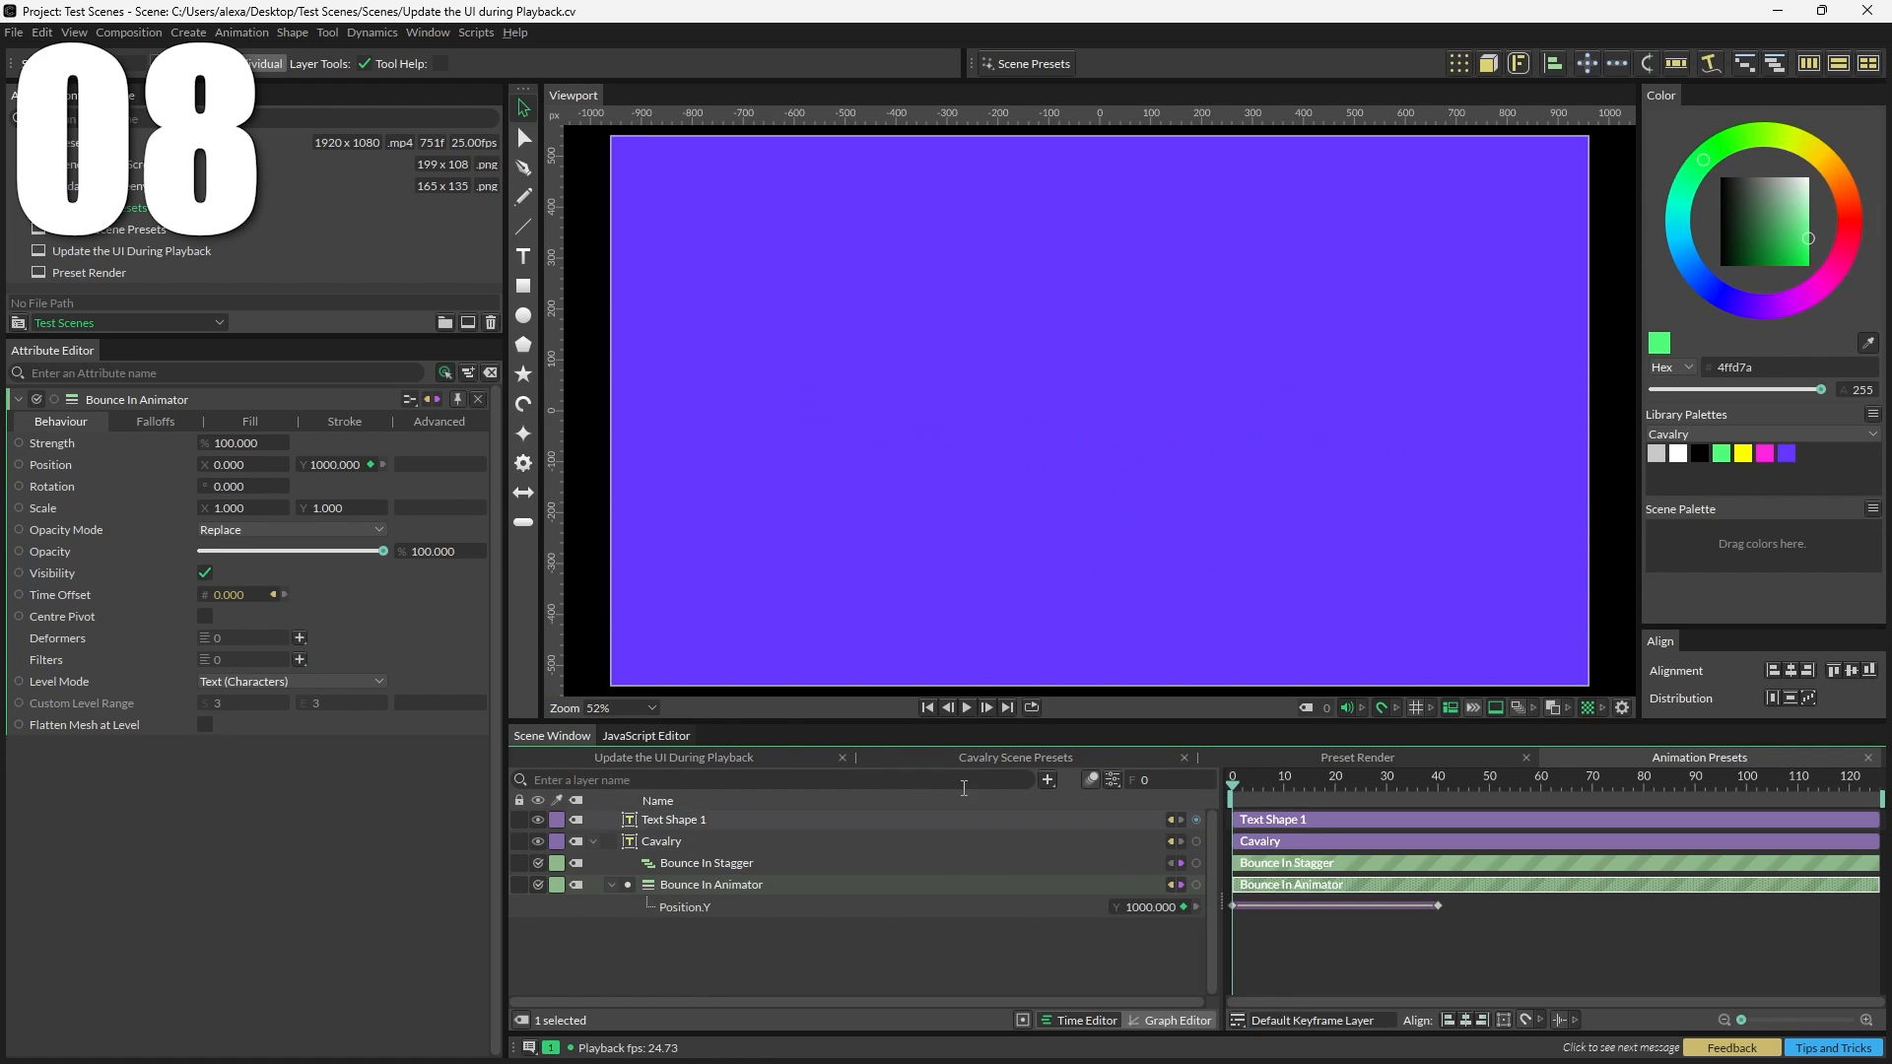
{"action": "left_click", "coordinate": [967, 707]}
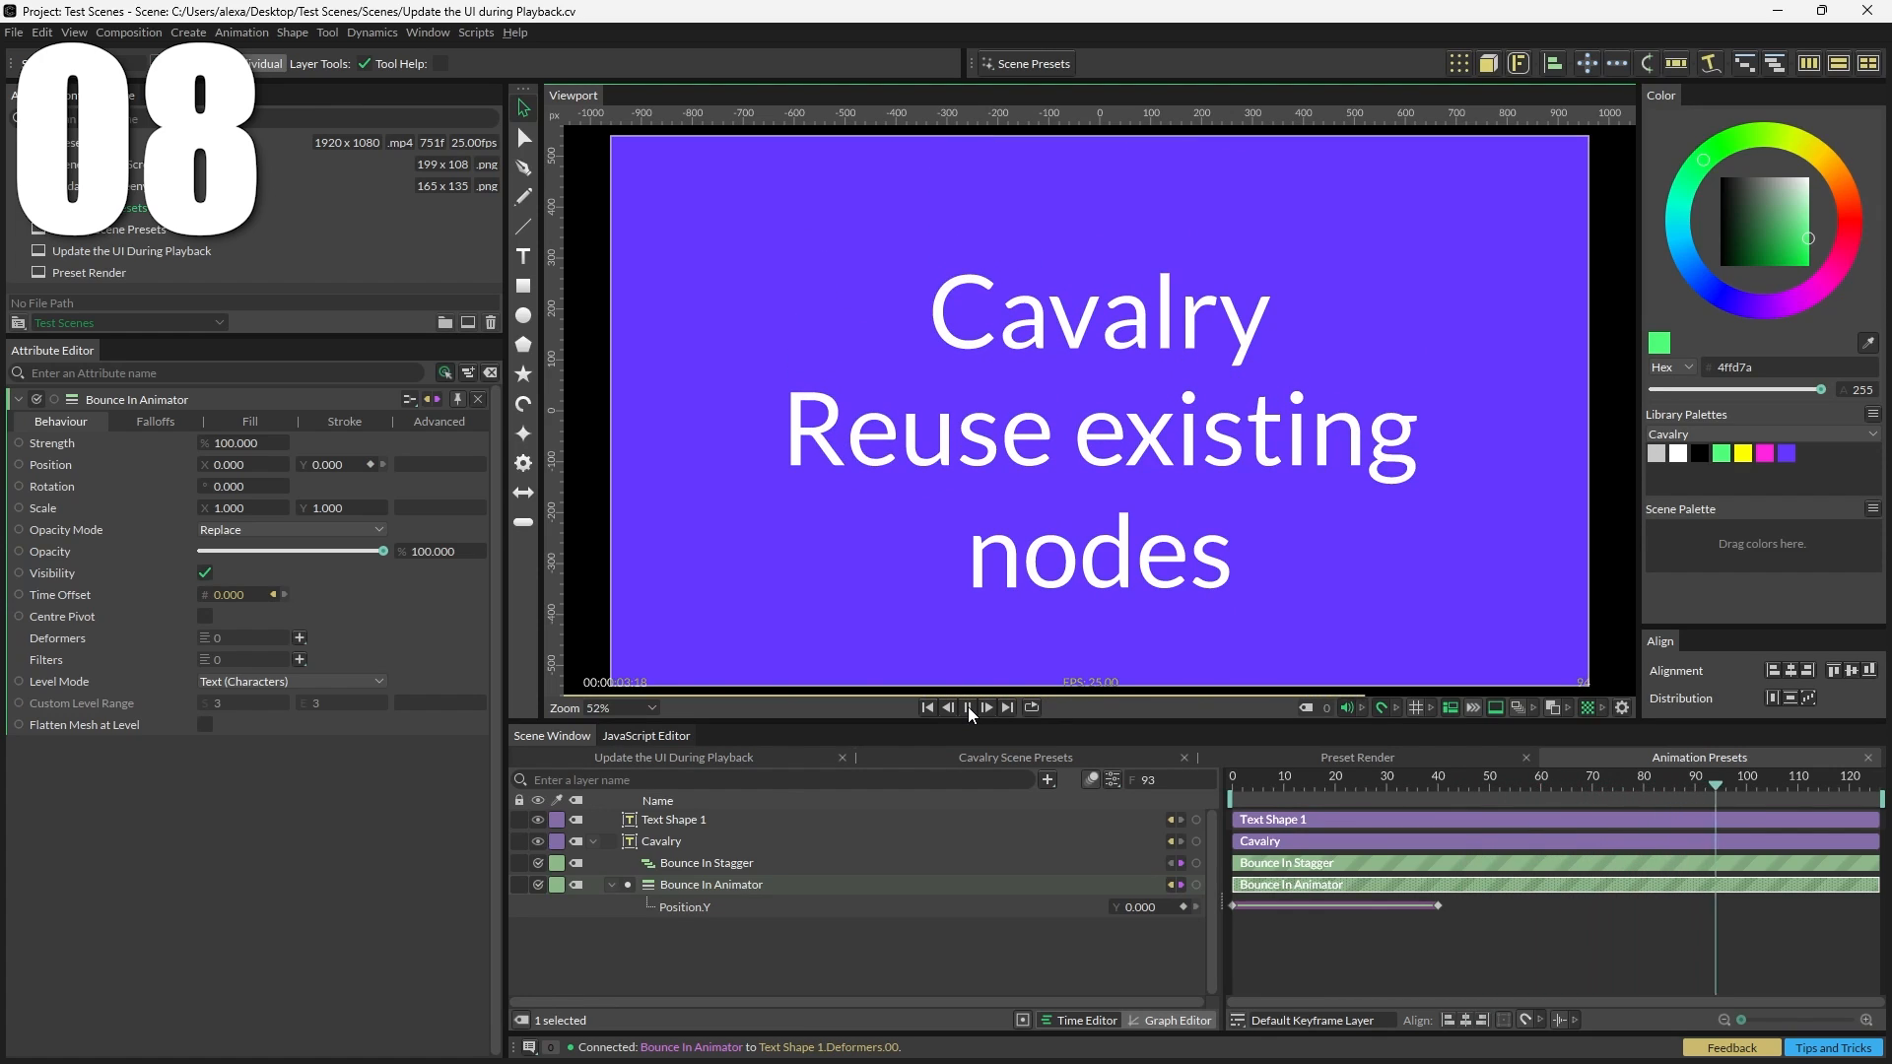
{"action": "left_click", "coordinate": [968, 707]}
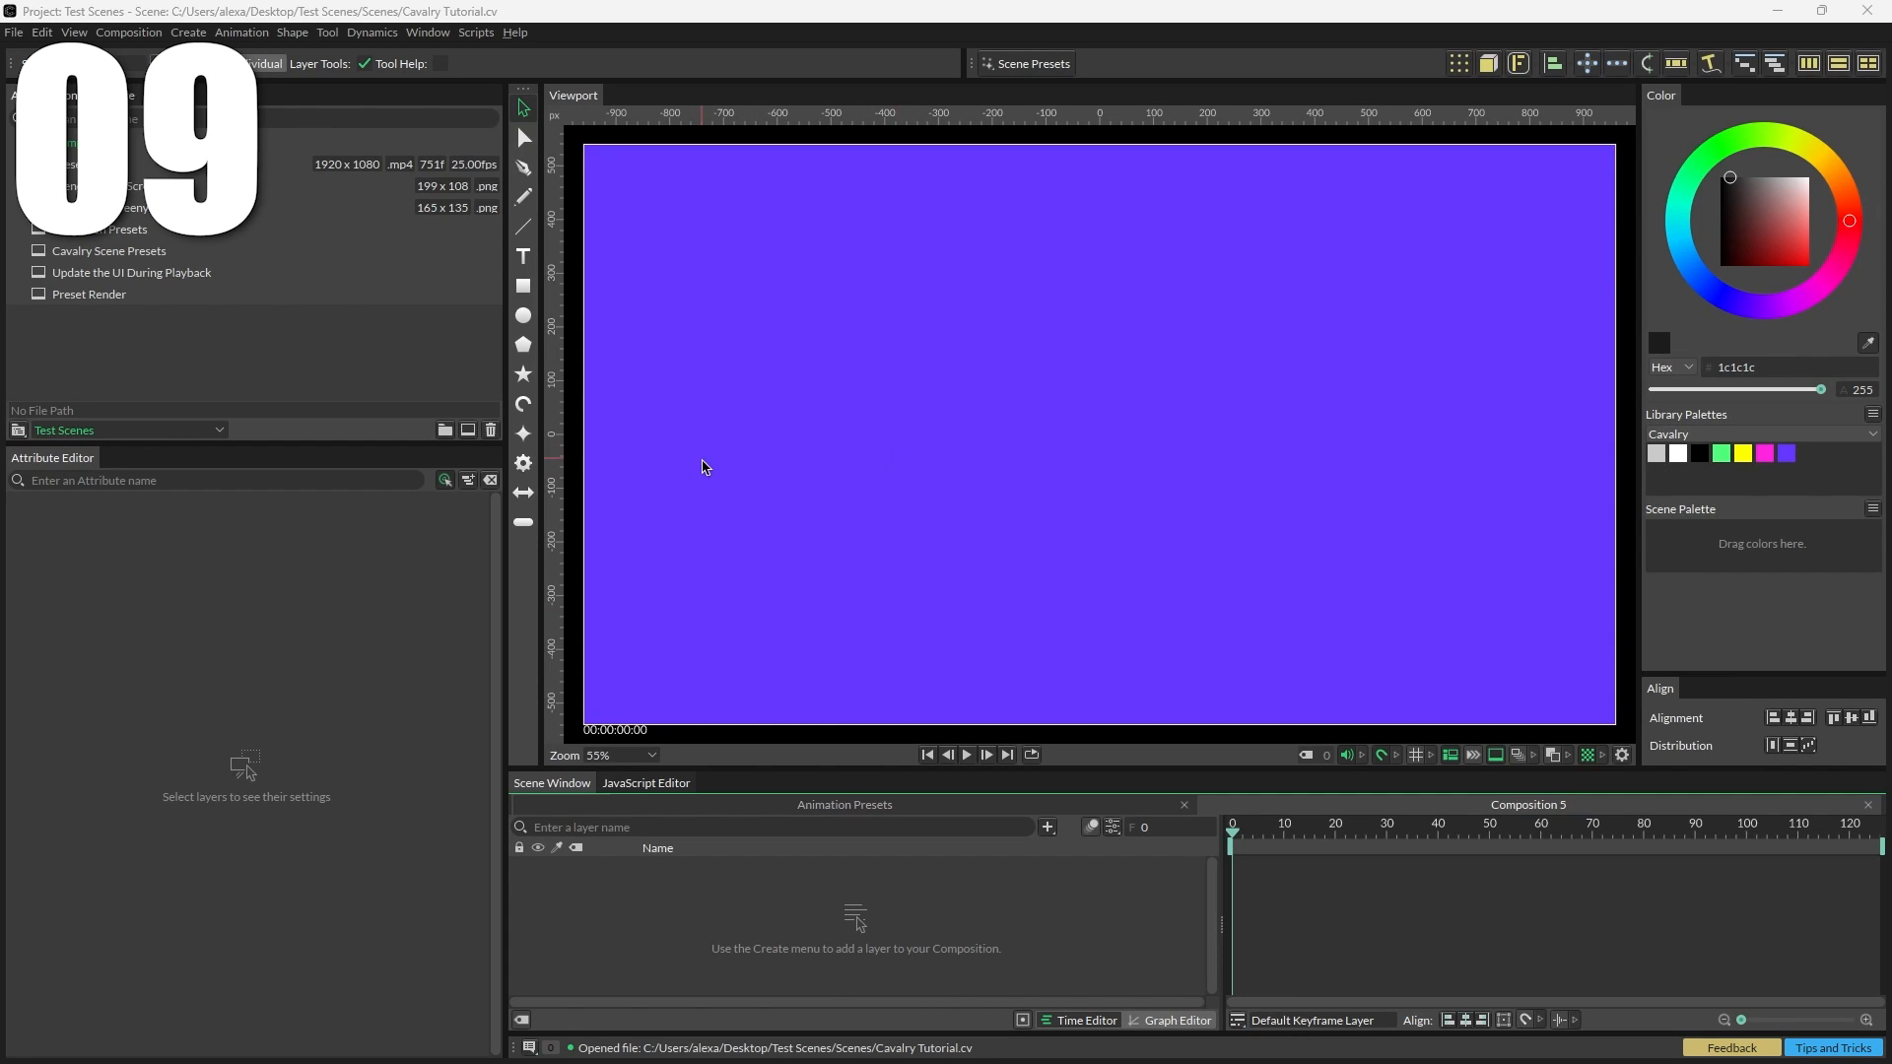
Step: Create an ellipse and scrub its radius to 355
{"action": "left_click", "coordinate": [523, 316]}
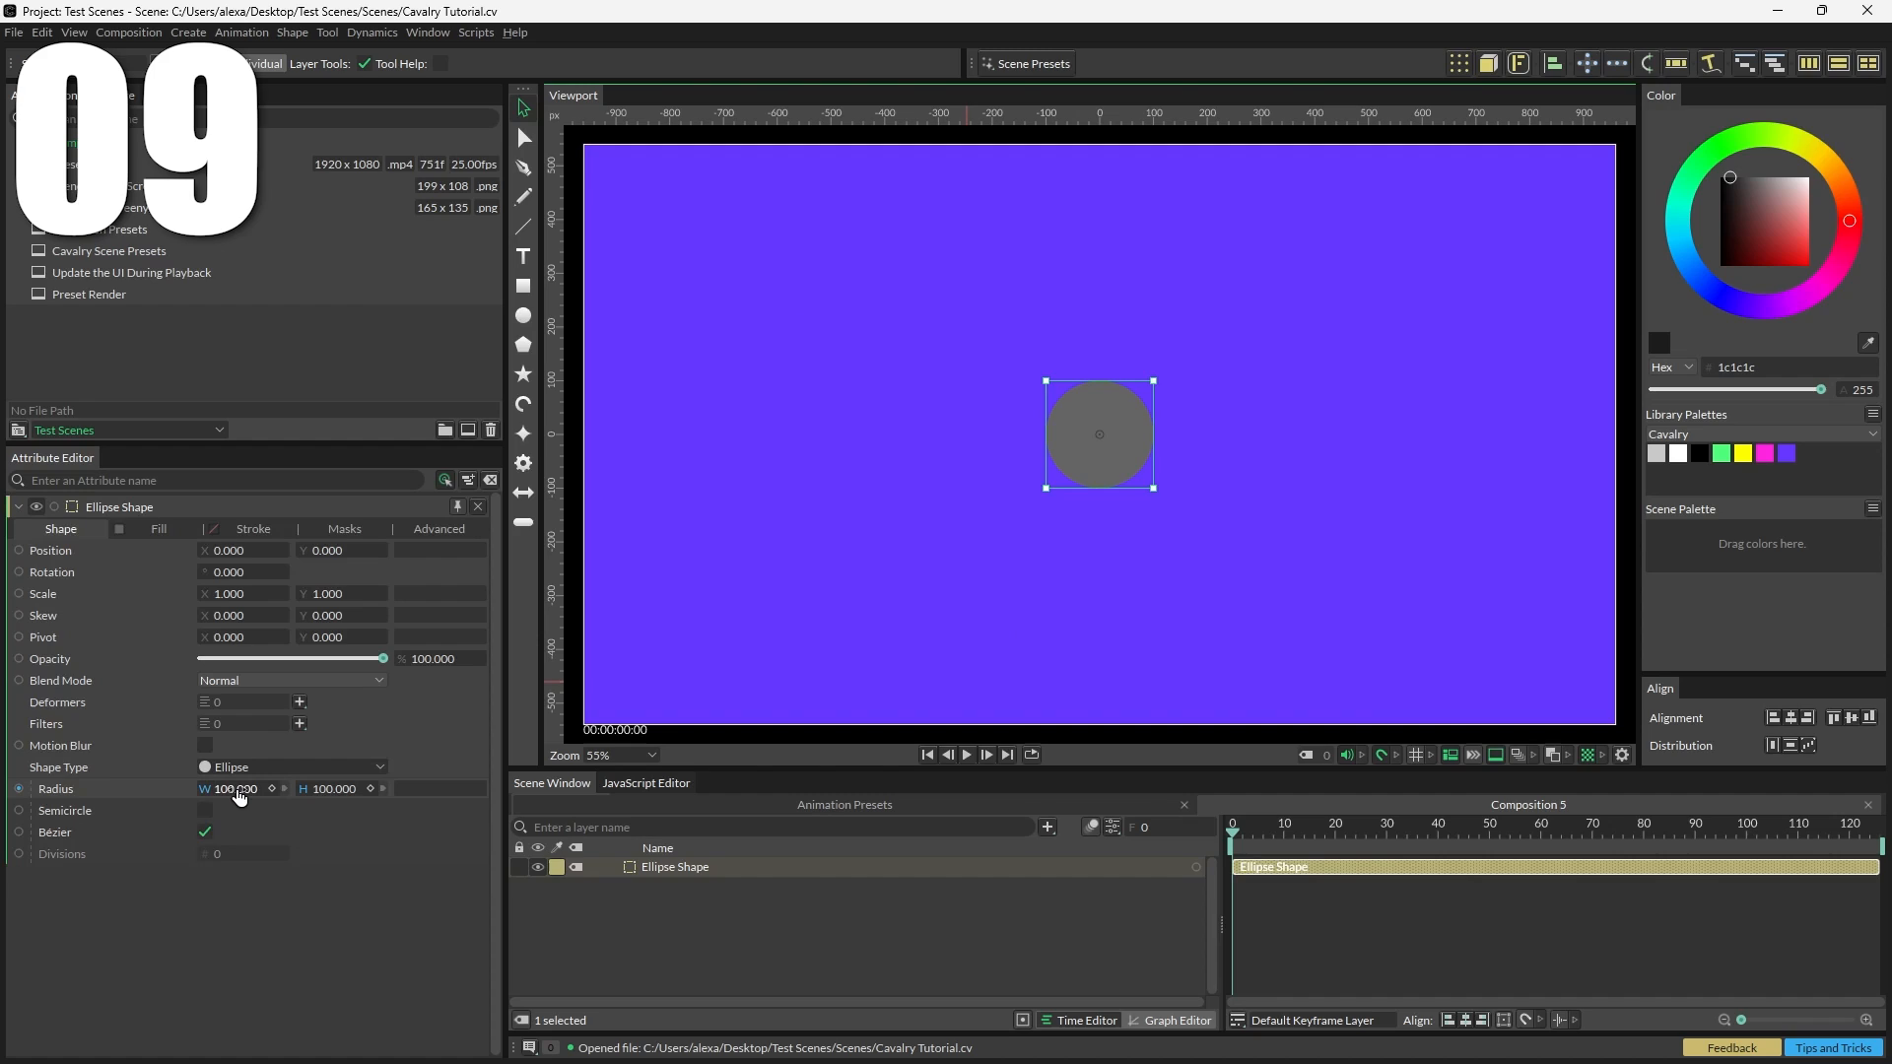
{"action": "left_click_drag", "start_coordinate": [238, 794], "coordinate": [388, 794]}
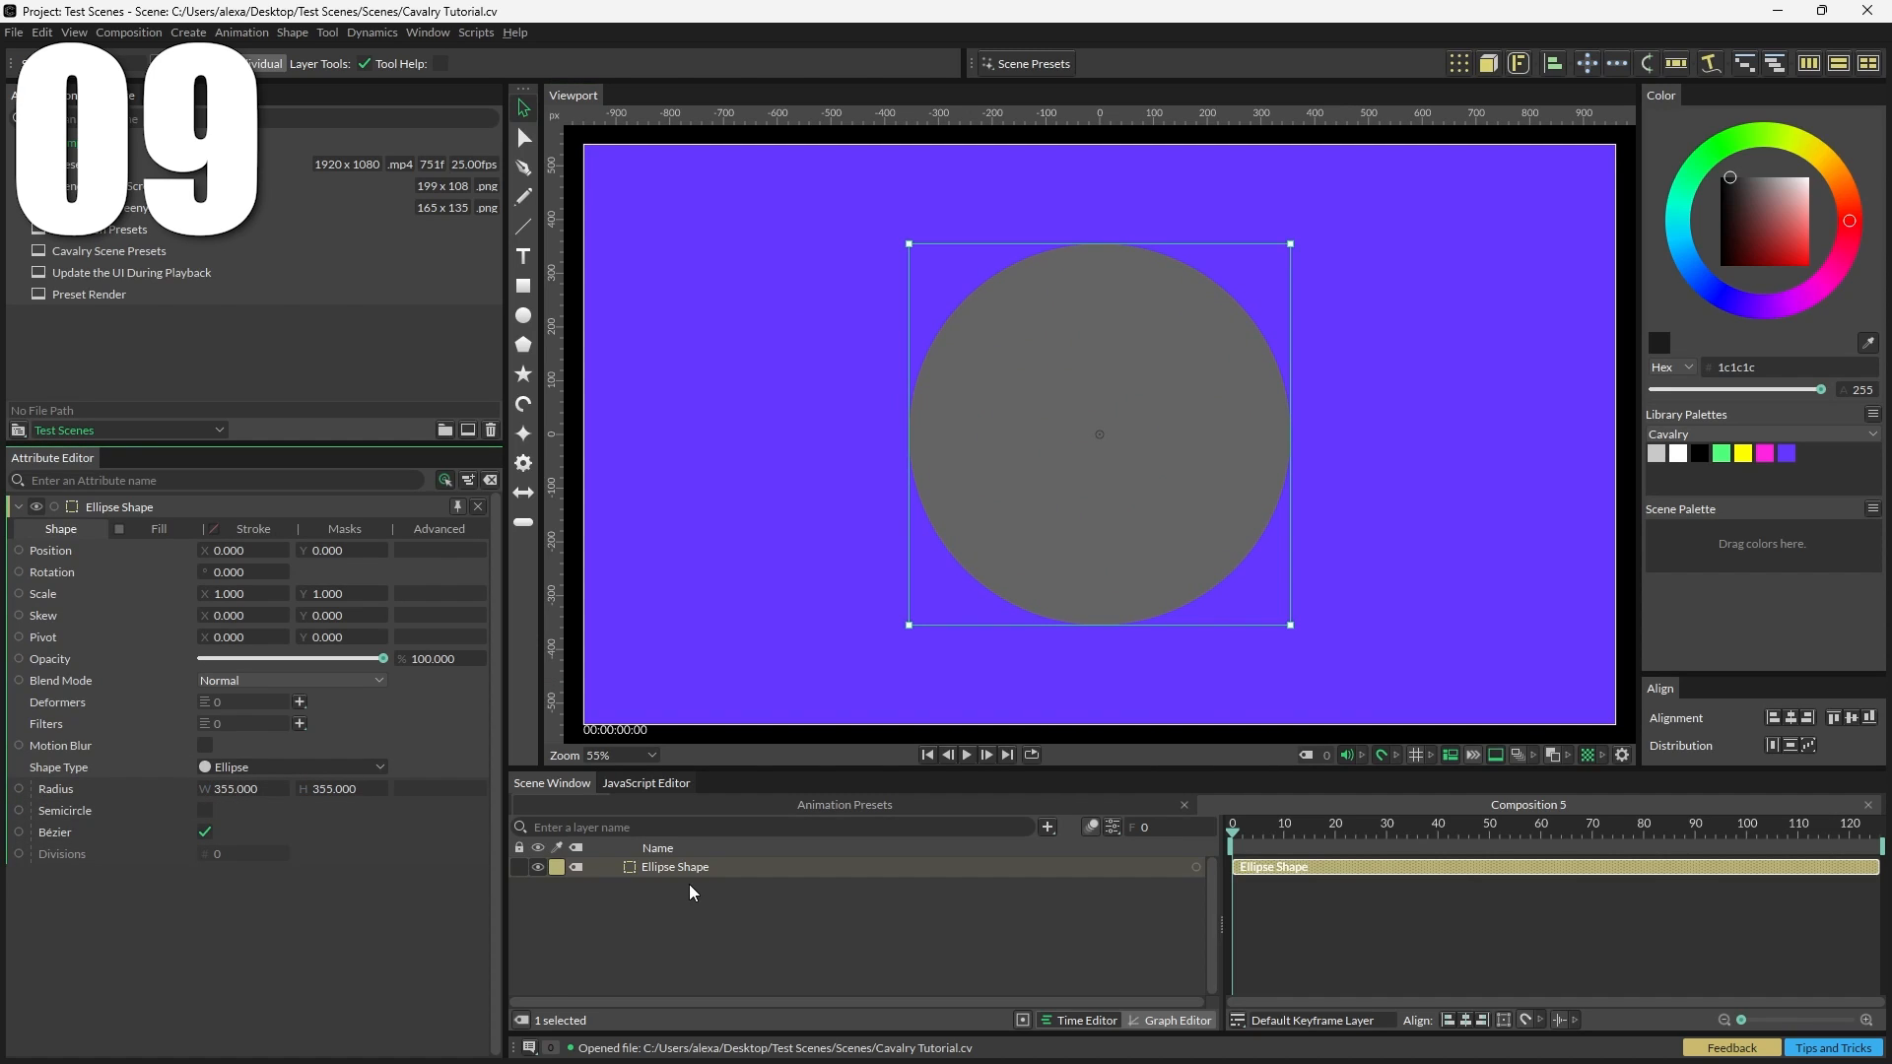
Step: Add a Multi-Point Gradient Shader to the ellipse's fill shaders
{"action": "left_click", "coordinate": [156, 529]}
{"action": "right_click", "coordinate": [159, 633]}
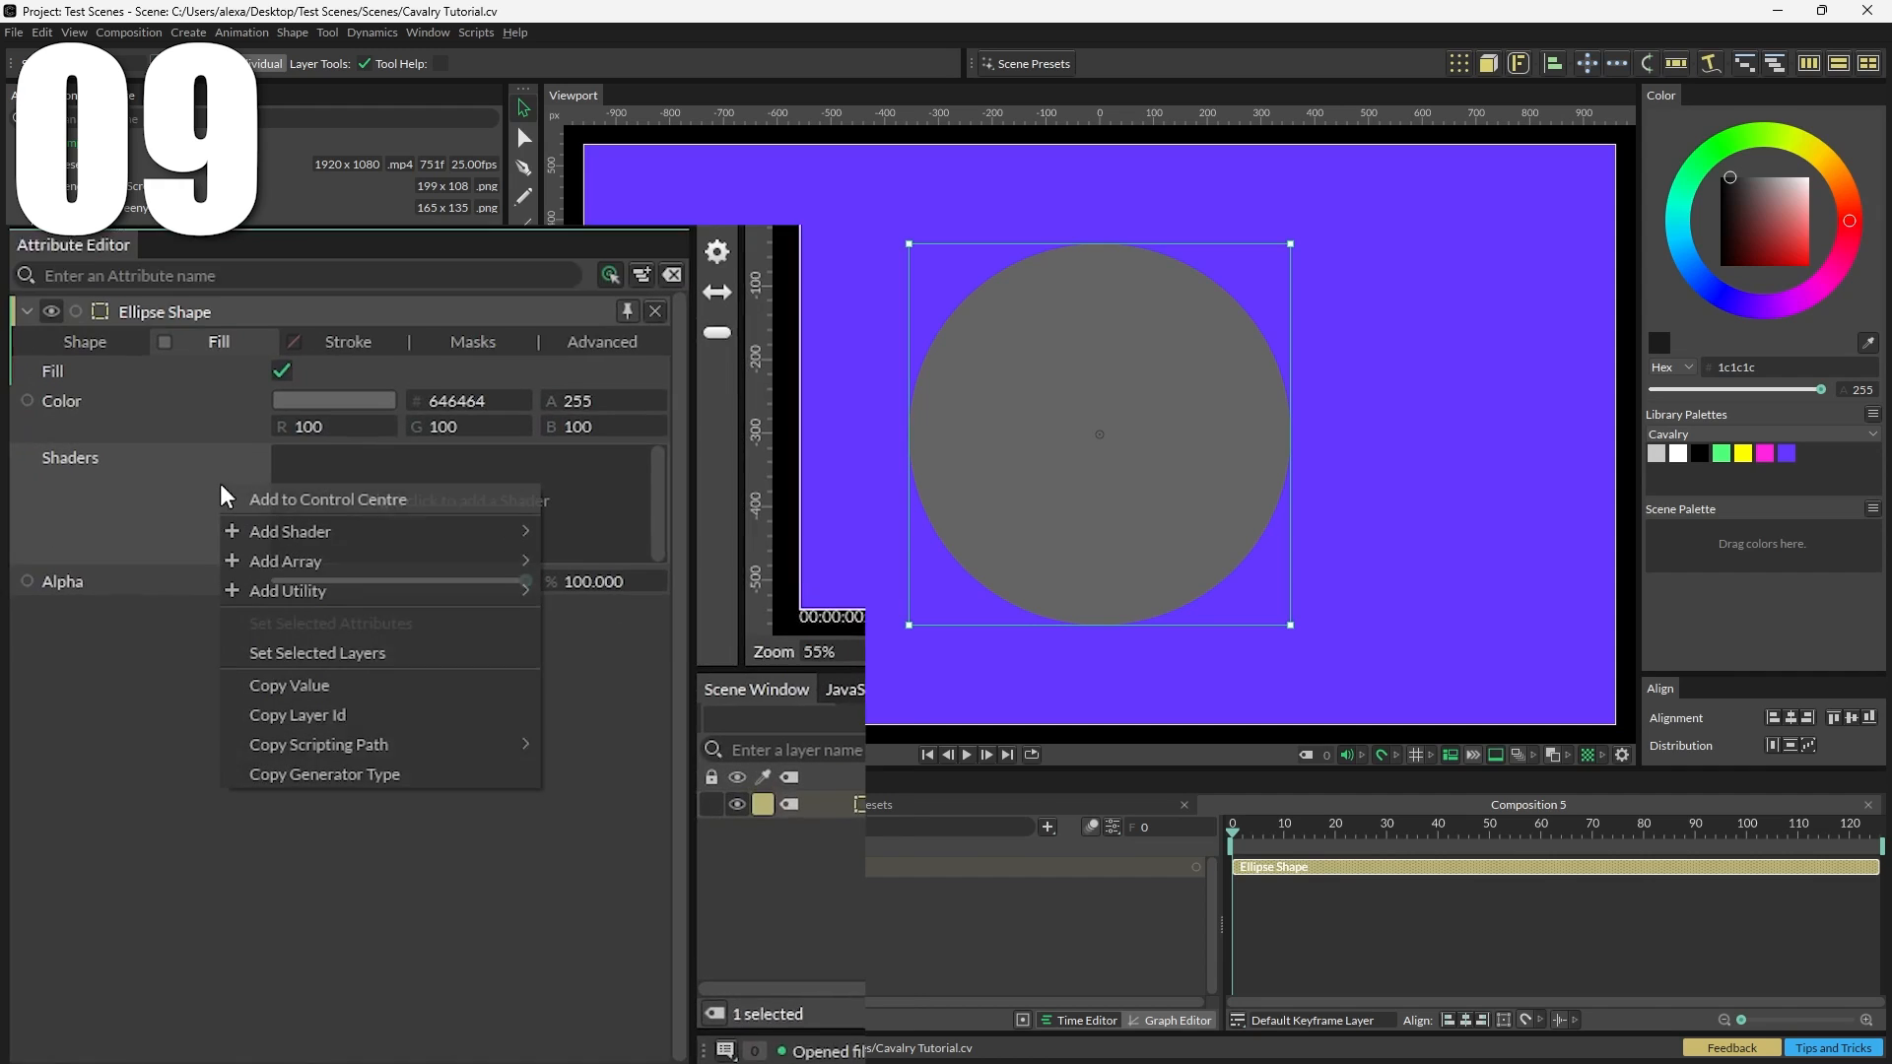
{"action": "mouse_move", "coordinate": [439, 530]}
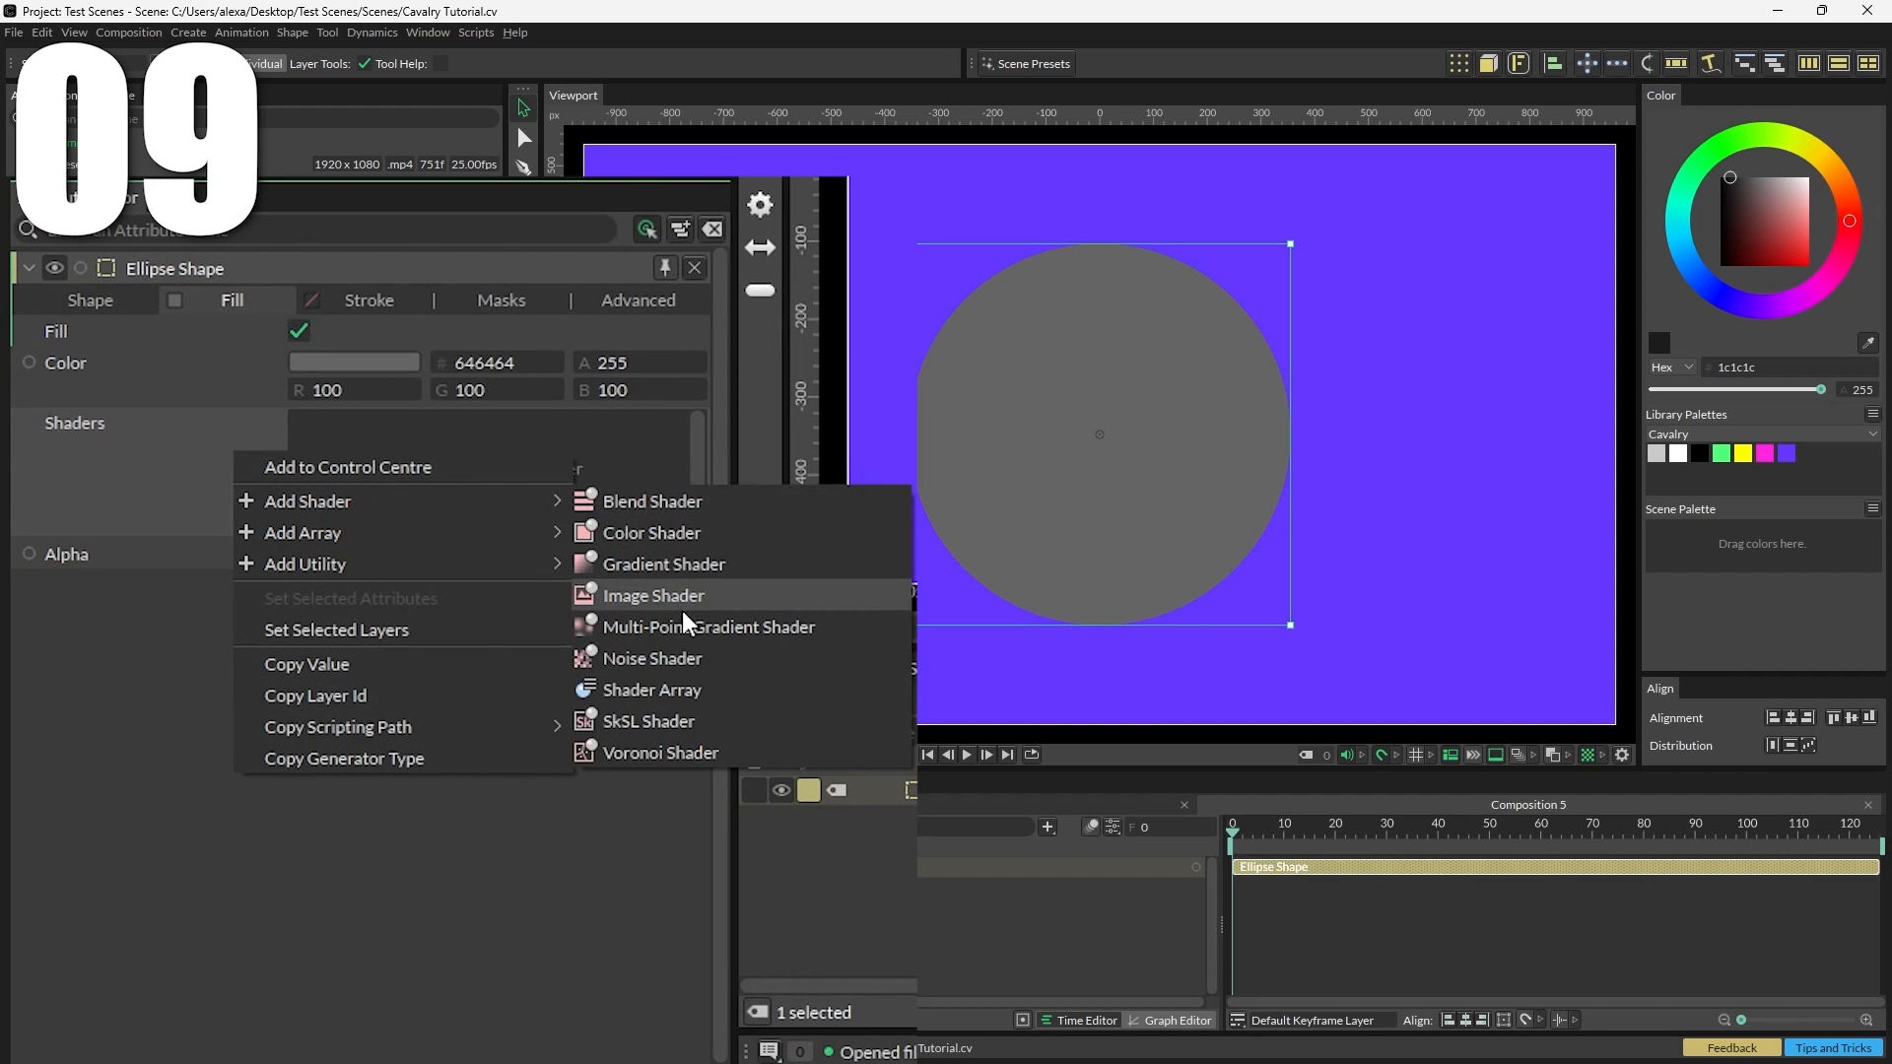
{"action": "left_click", "coordinate": [684, 625]}
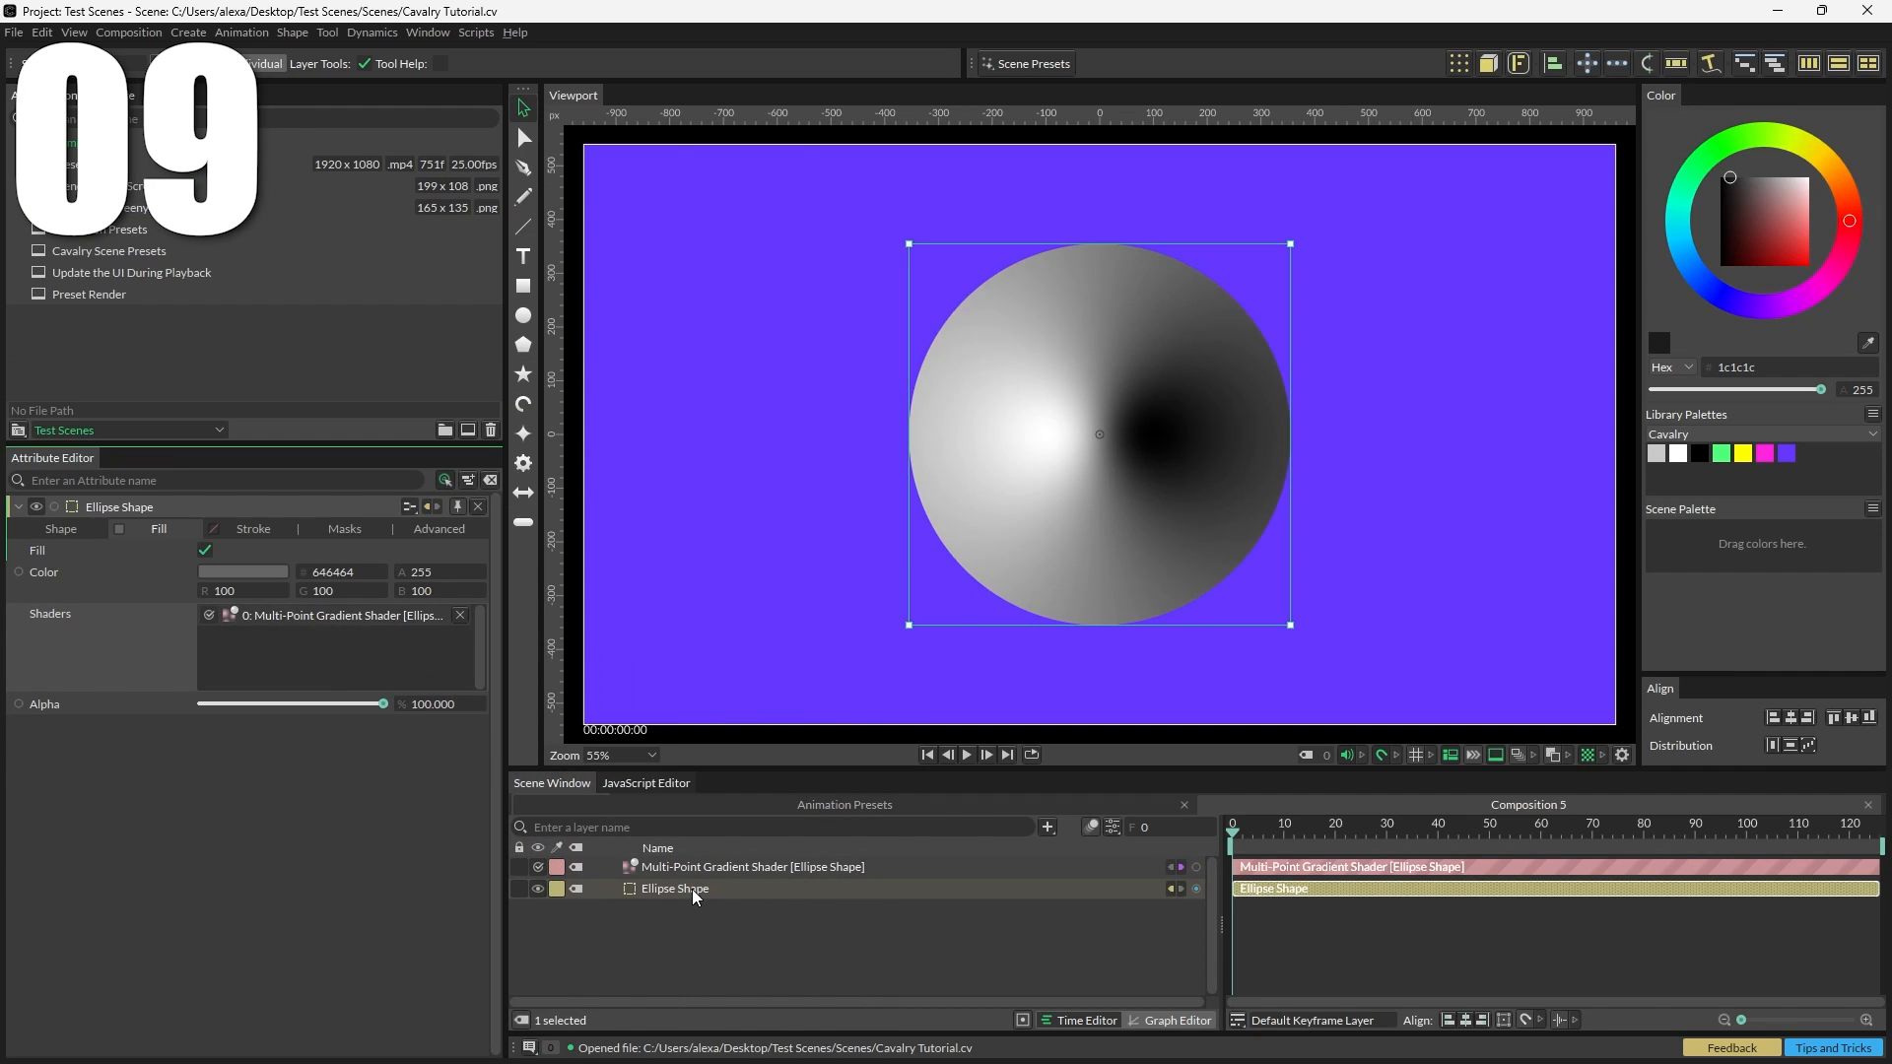
{"action": "left_click", "coordinate": [61, 530]}
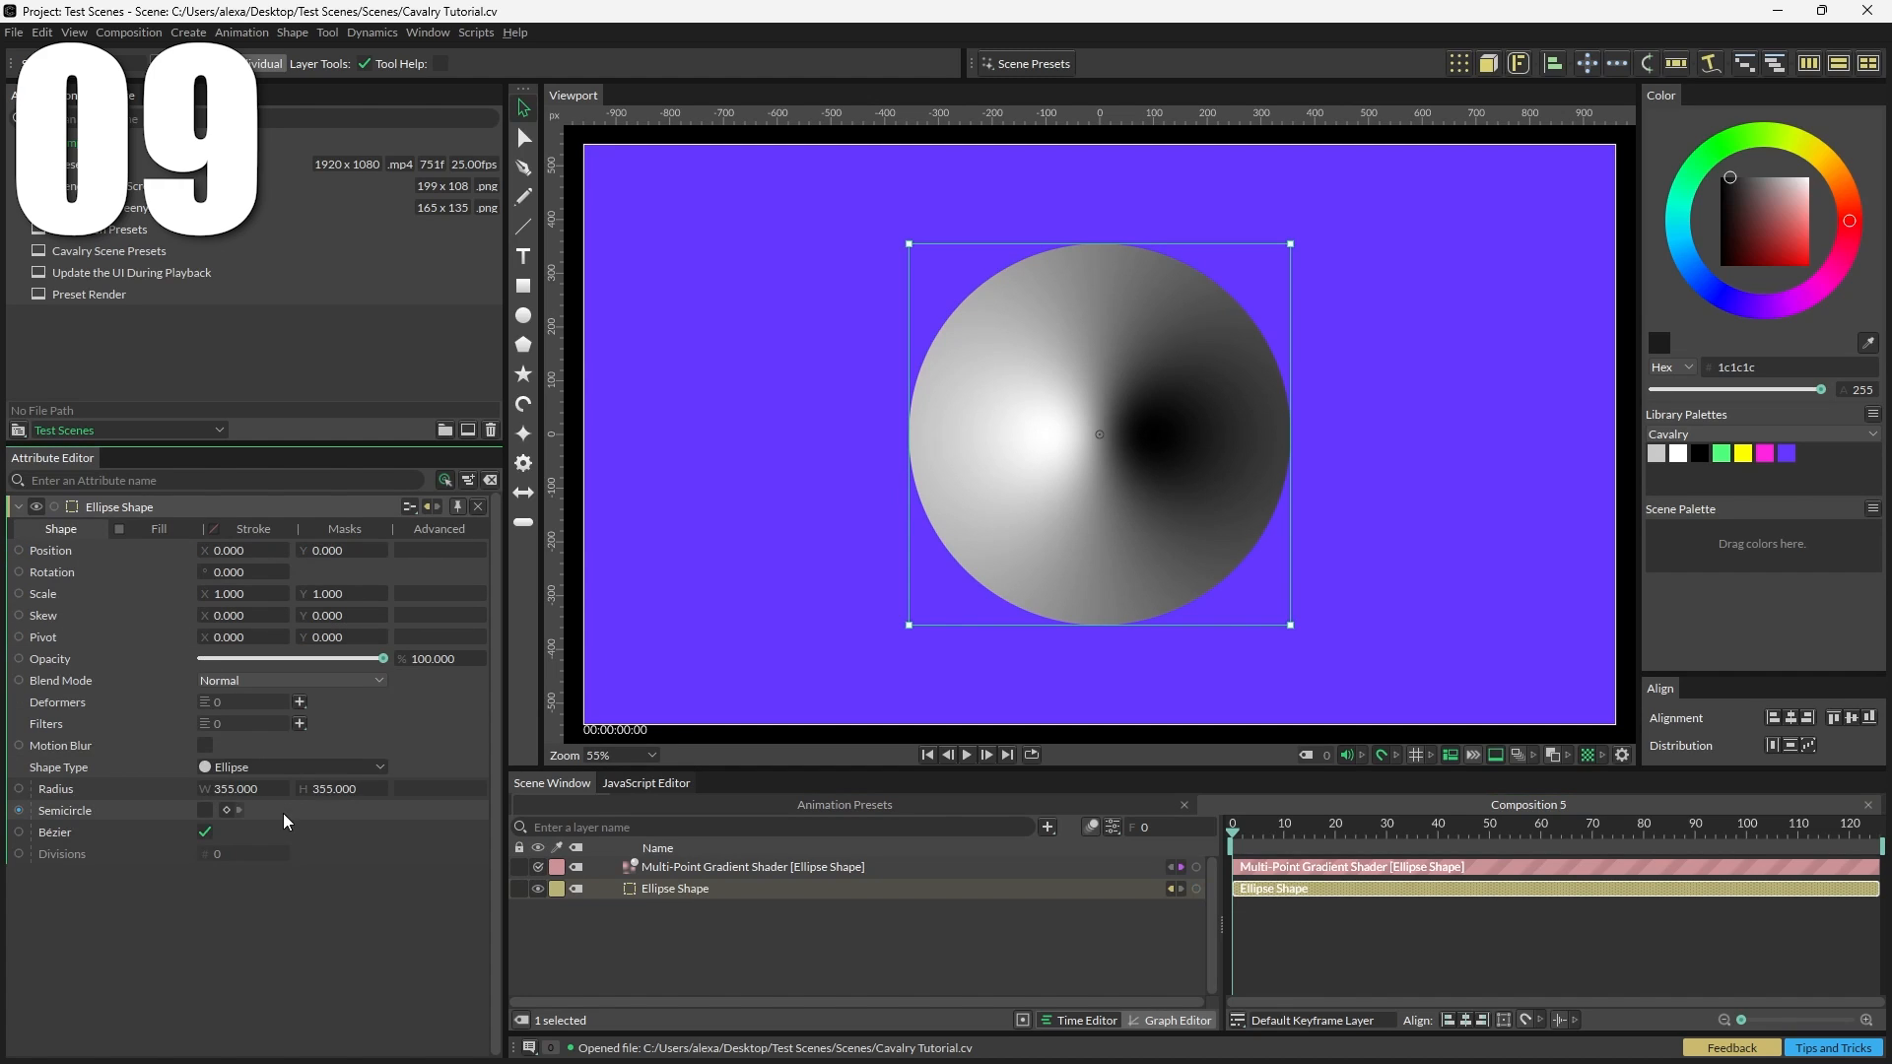
Step: Add a Distortion filter to the ellipse and set its input shader to a Multi-Point Gradient Shader
{"action": "left_click", "coordinate": [299, 724]}
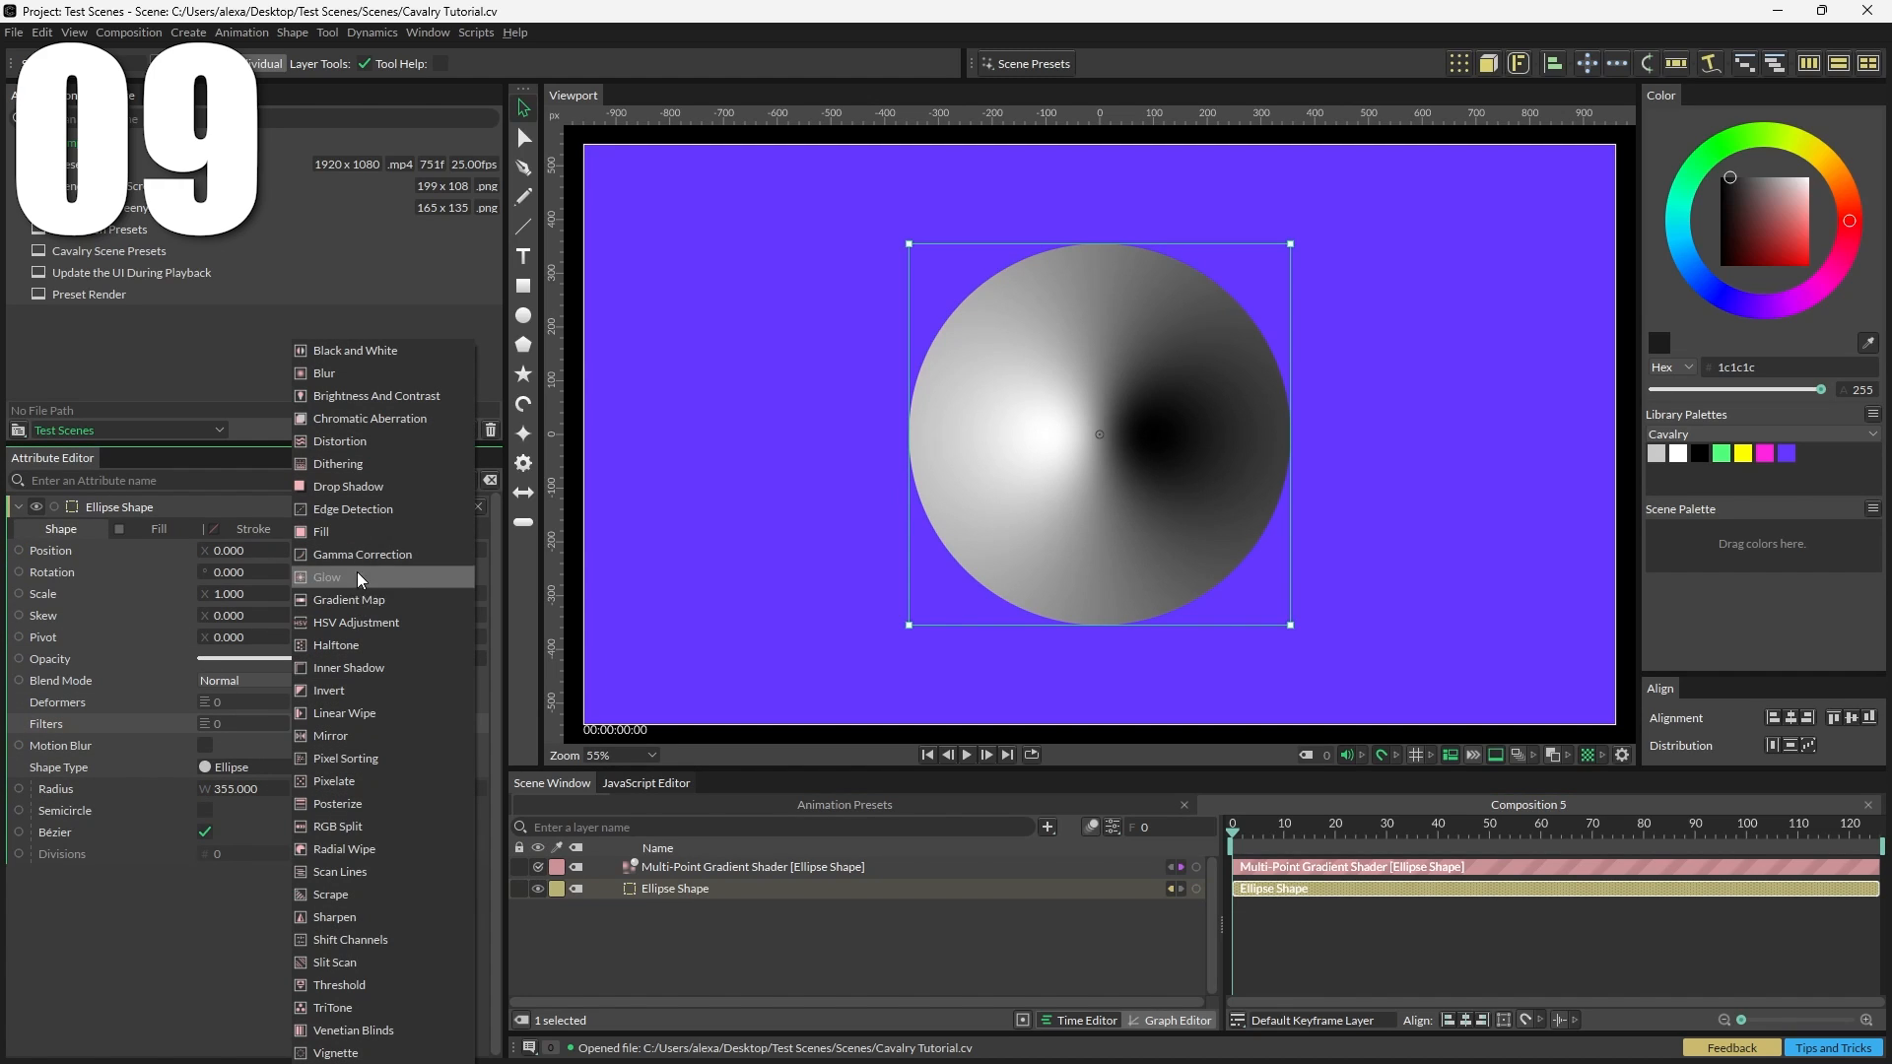
{"action": "left_click", "coordinate": [368, 437]}
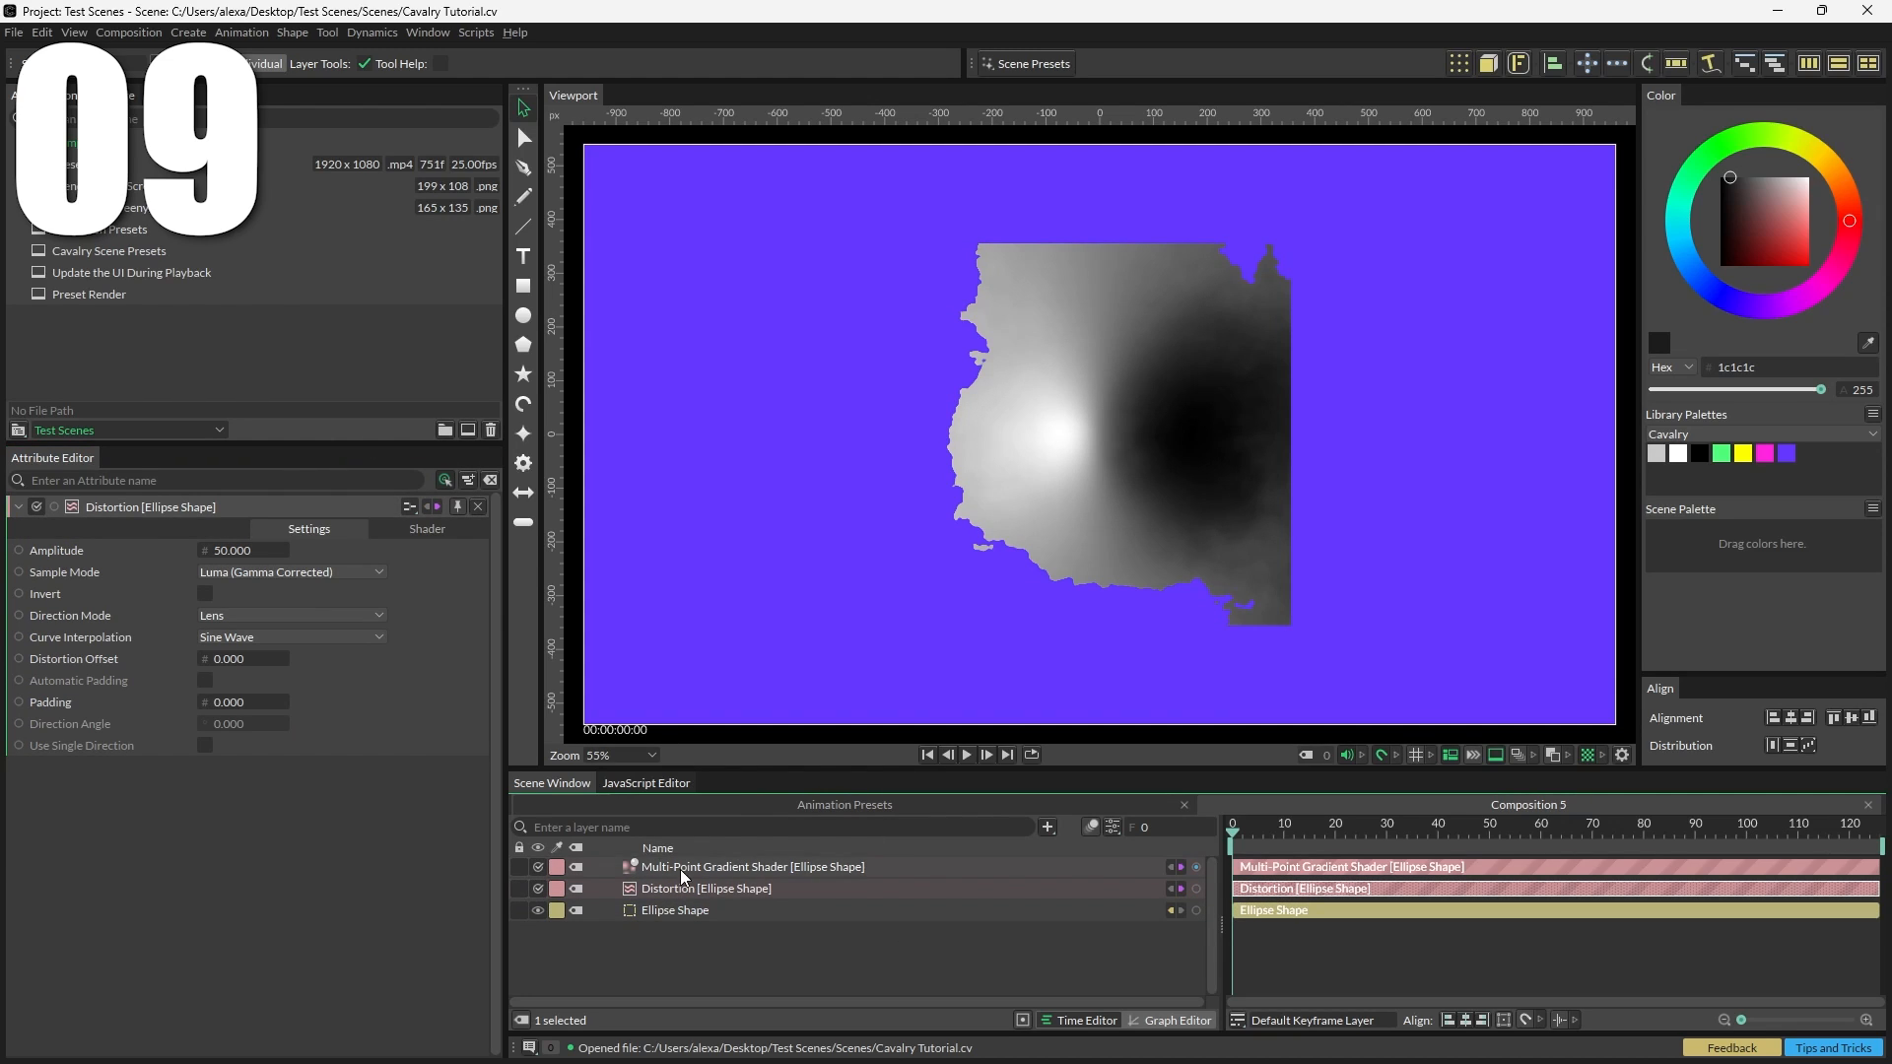
{"action": "left_click", "coordinate": [428, 529]}
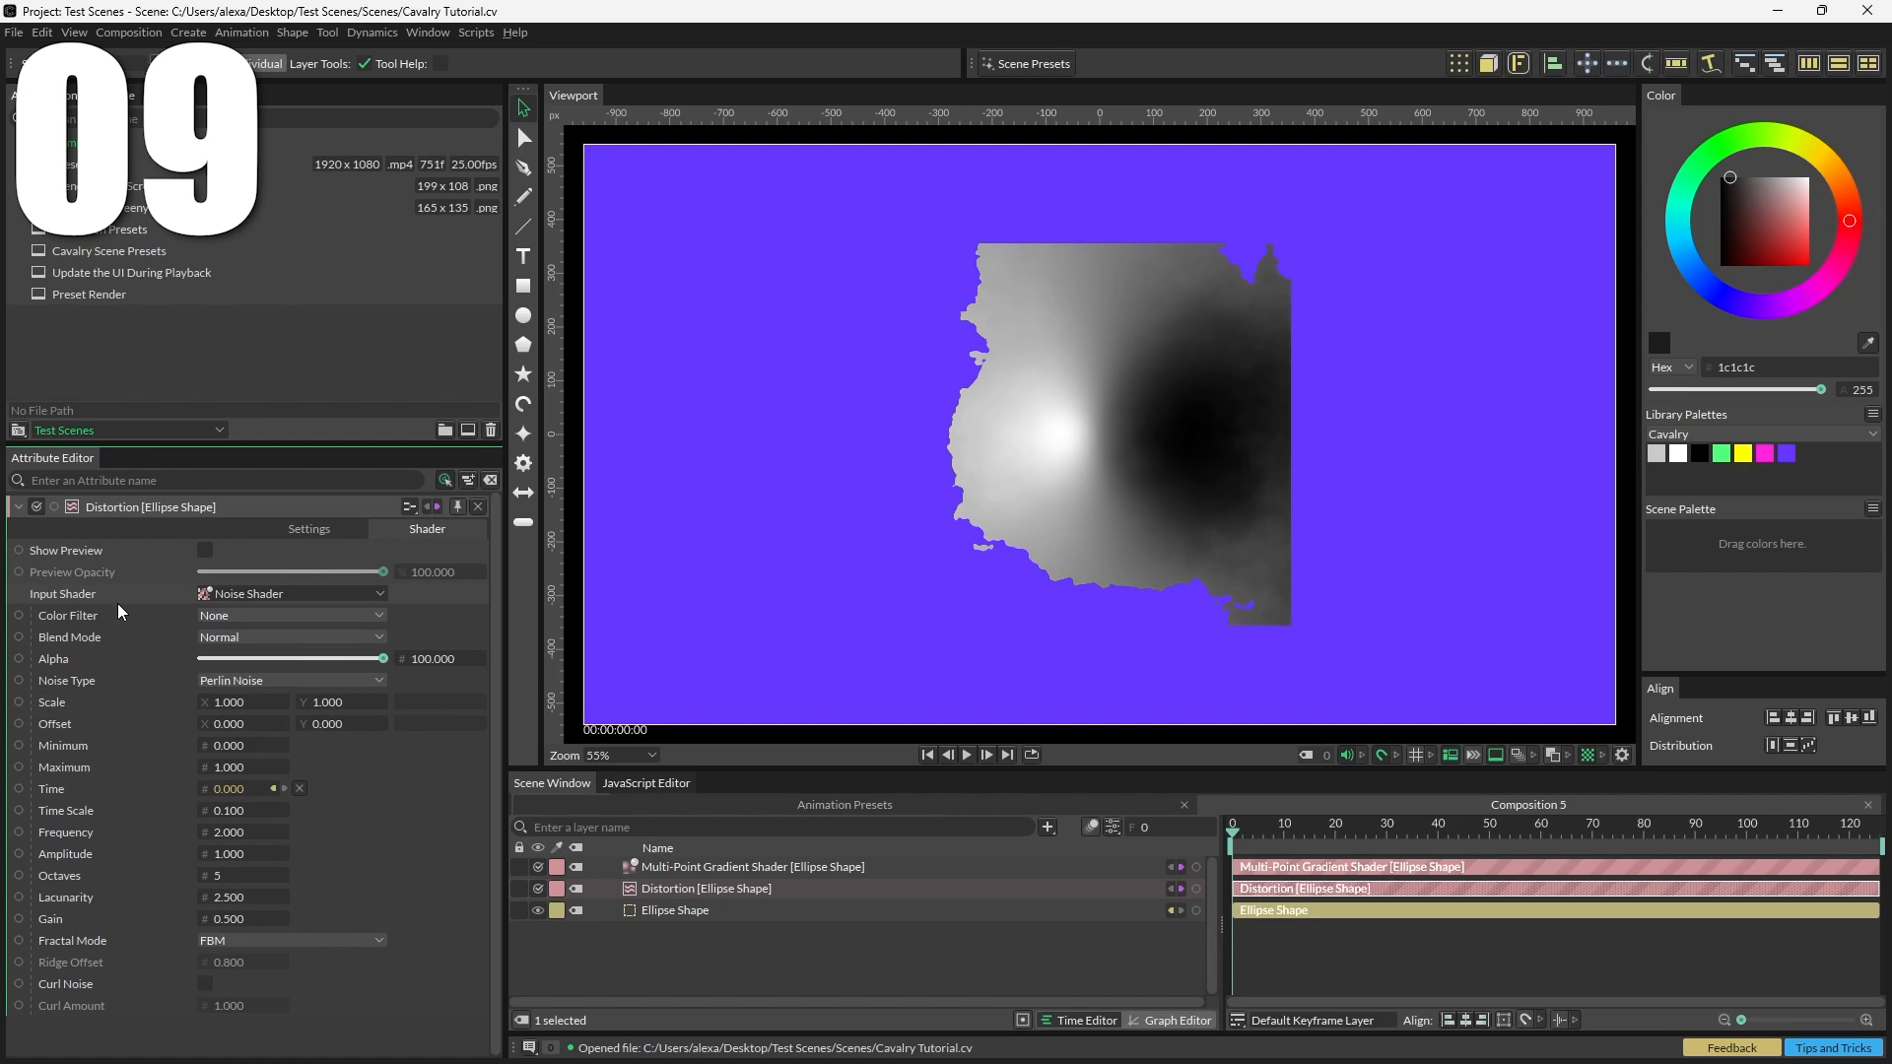
{"action": "left_click", "coordinate": [262, 603]}
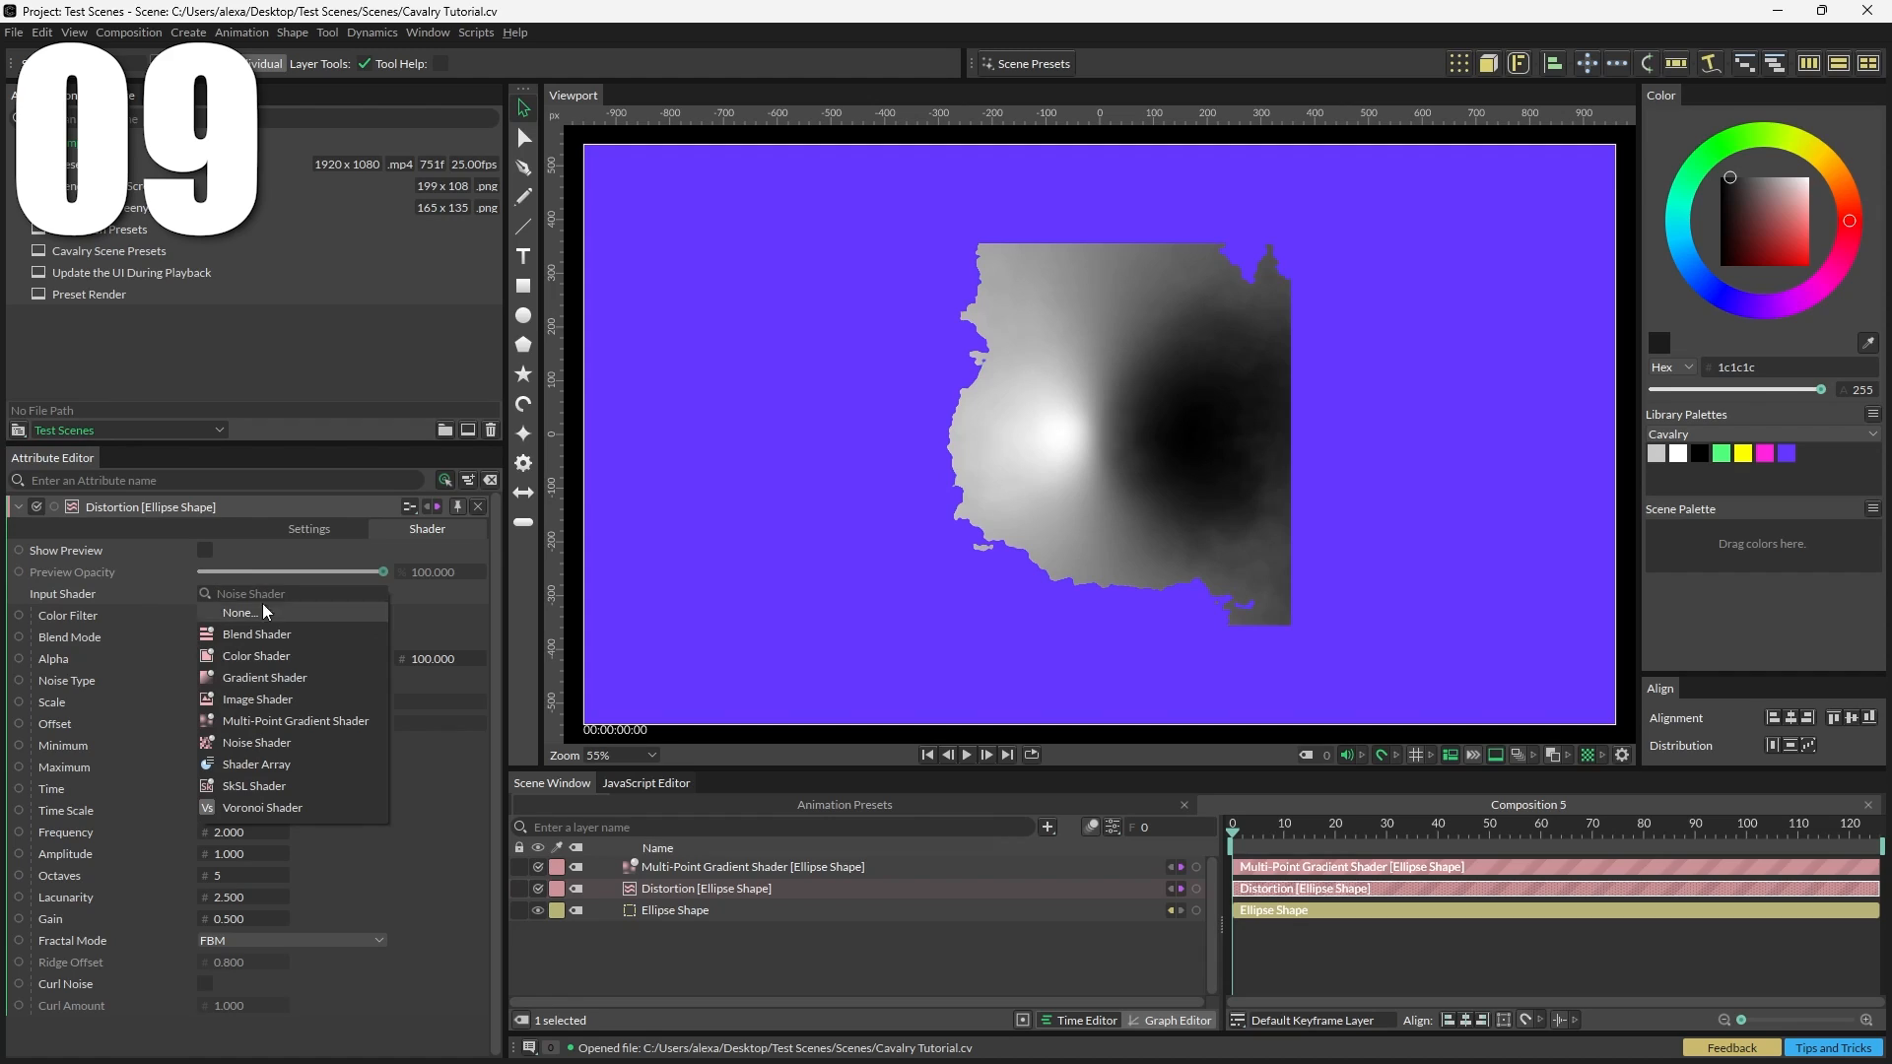
{"action": "left_click", "coordinate": [282, 719]}
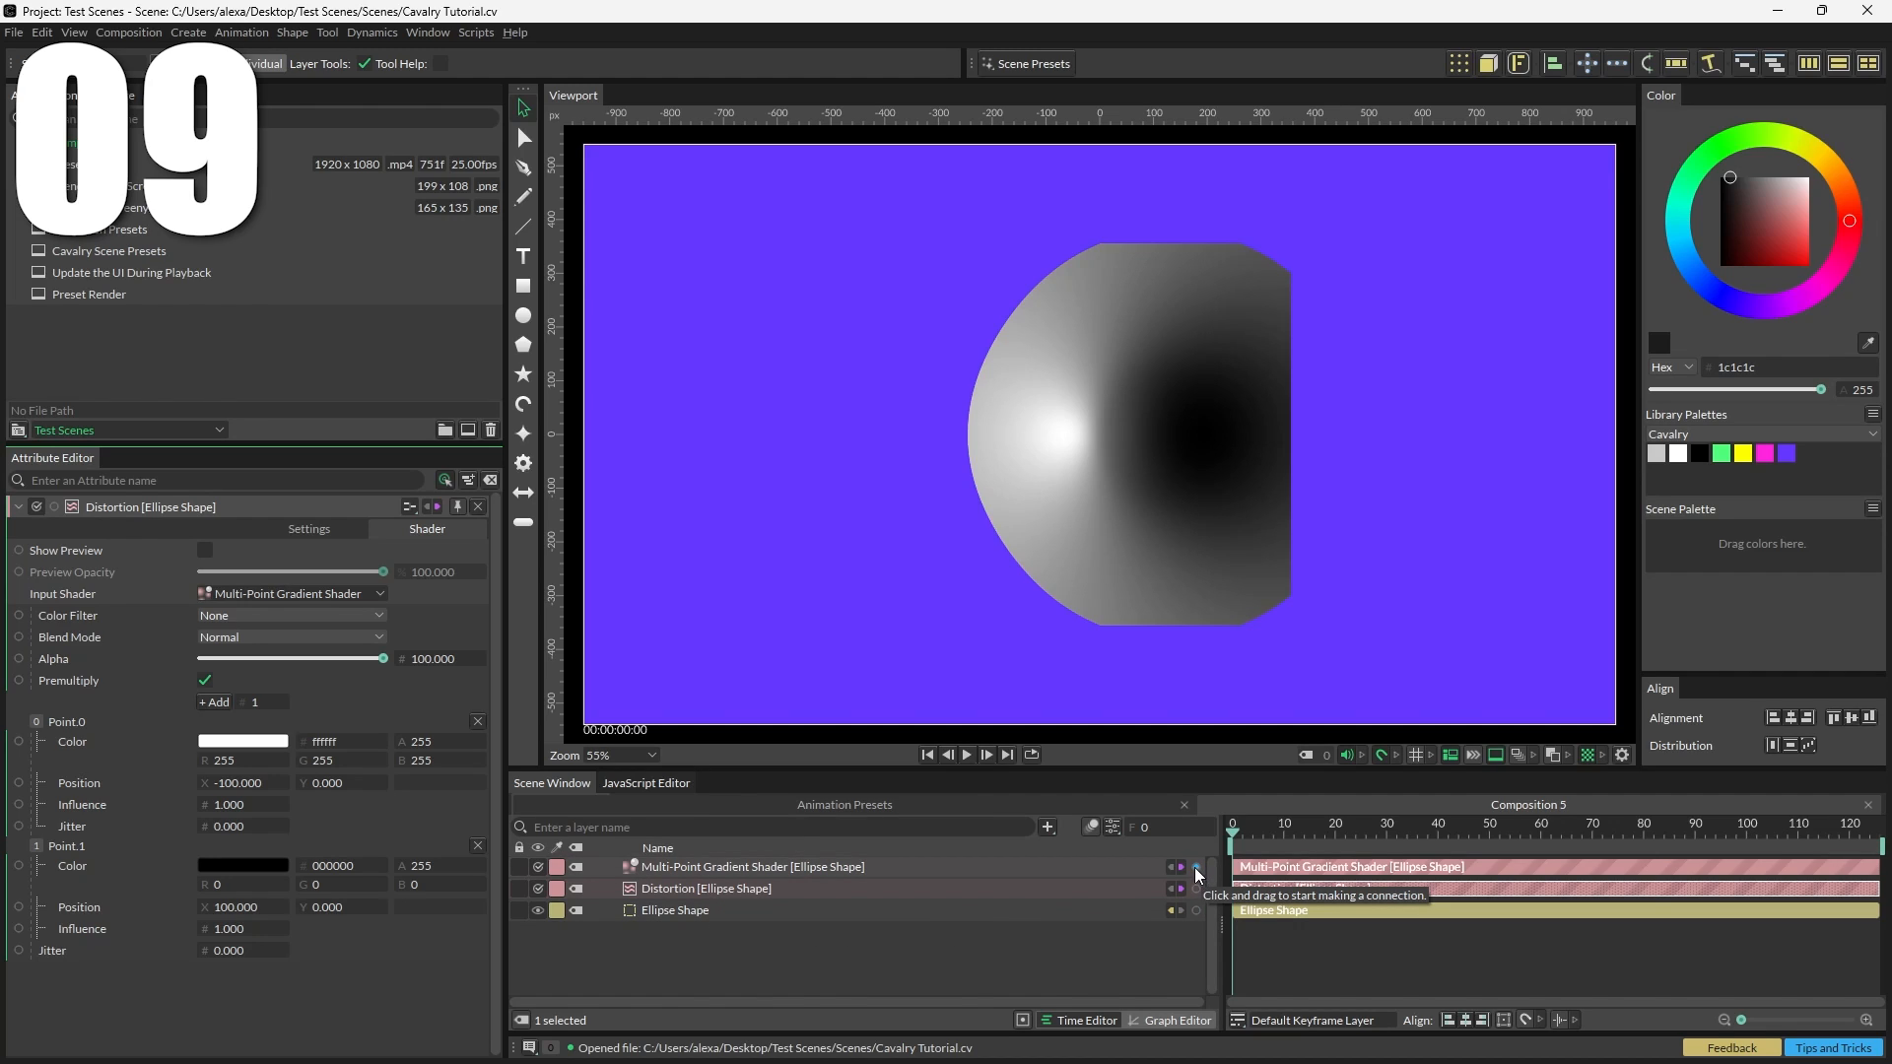
Step: Connect the ellipse's existing Multi-Point Gradient Shader to the Distortion filter's input shader, replacing the current connection
{"action": "left_click_drag", "start_coordinate": [1196, 871], "coordinate": [116, 590]}
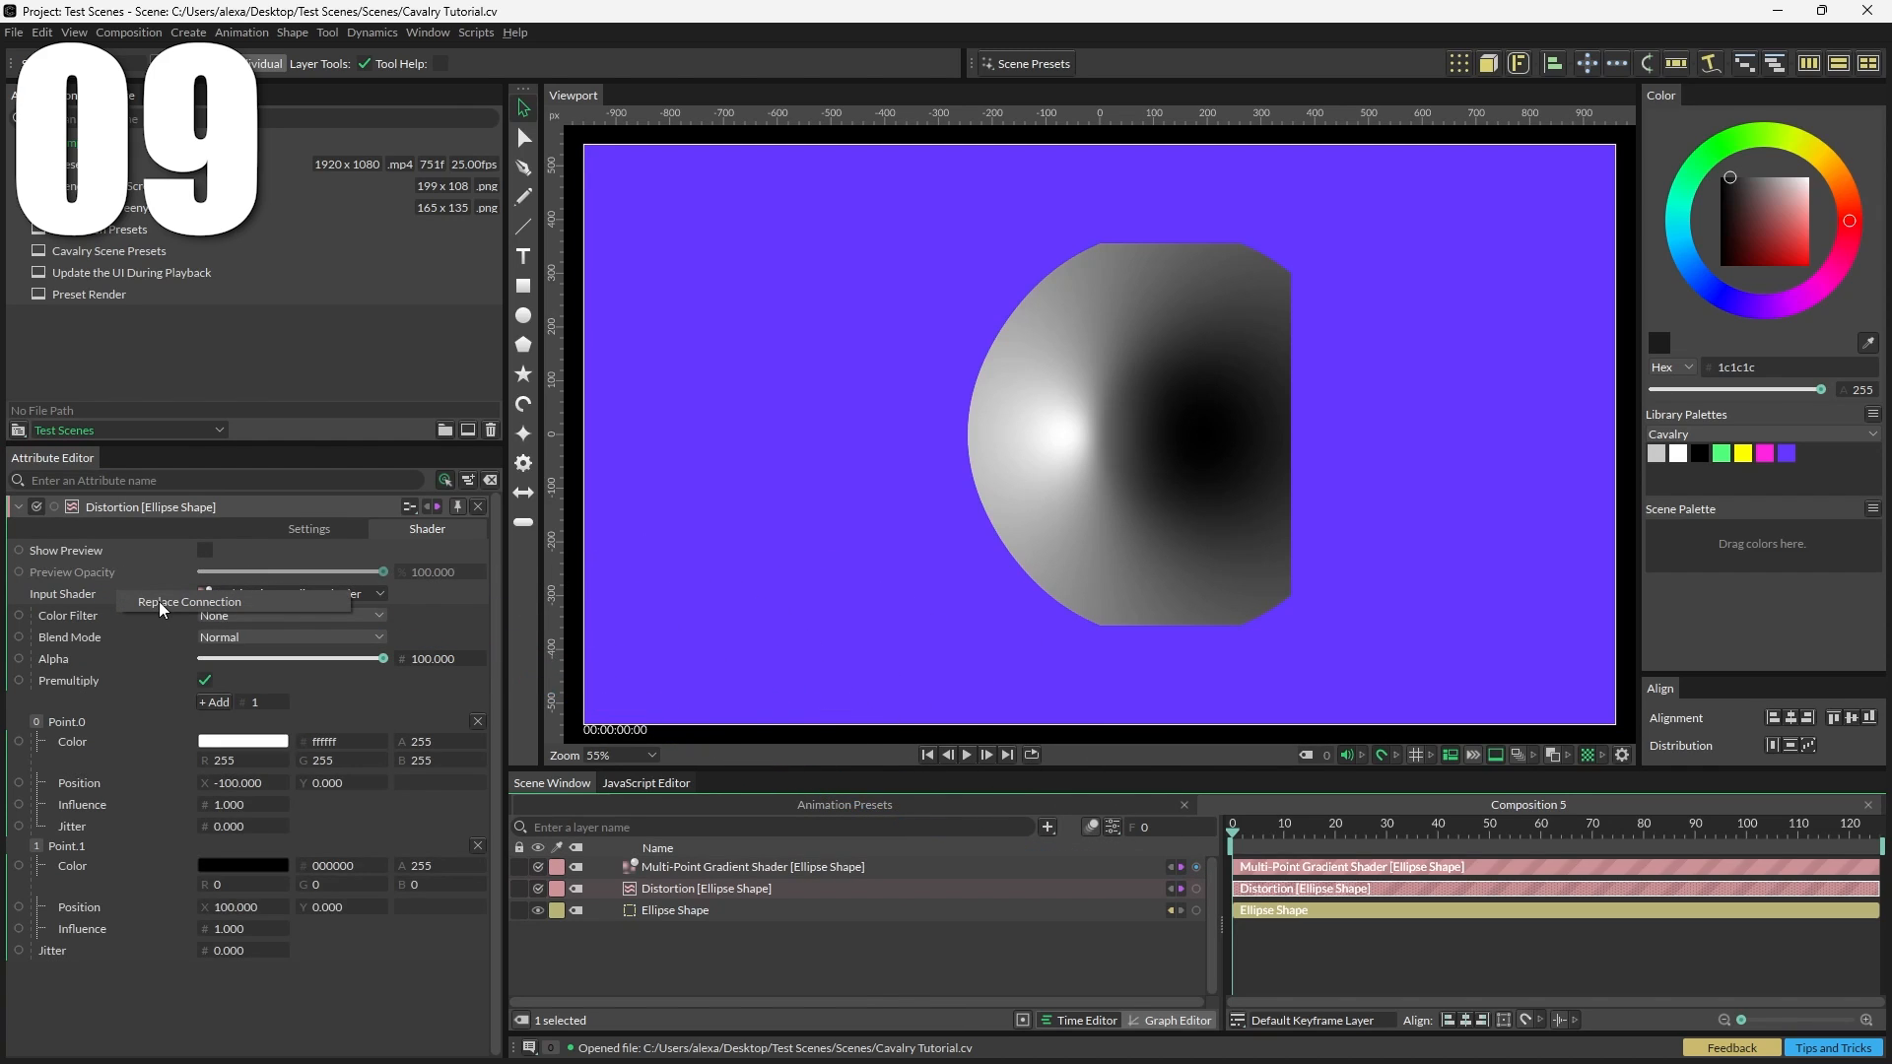
{"action": "left_click", "coordinate": [158, 601]}
{"action": "left_click", "coordinate": [734, 869]}
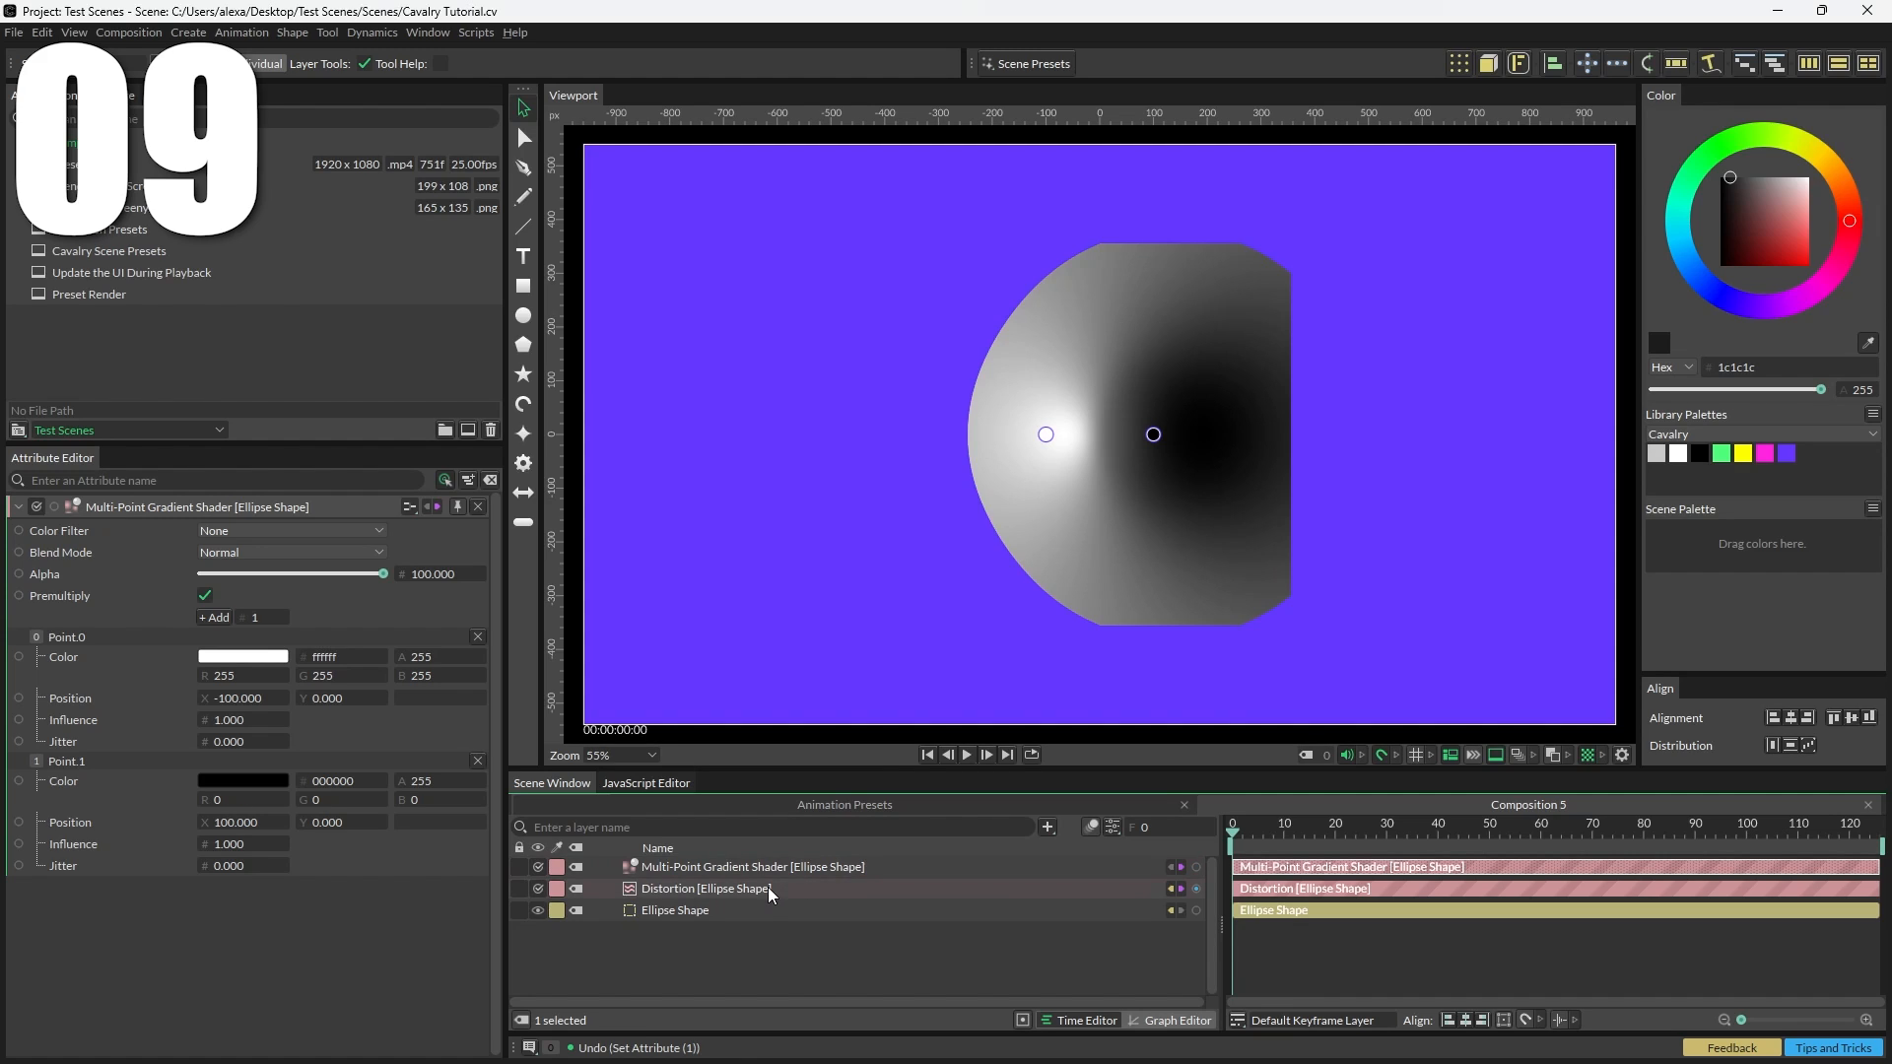
{"action": "left_click", "coordinate": [767, 887]}
{"action": "left_click_drag", "start_coordinate": [237, 709], "coordinate": [342, 687]}
{"action": "left_click", "coordinate": [819, 866]}
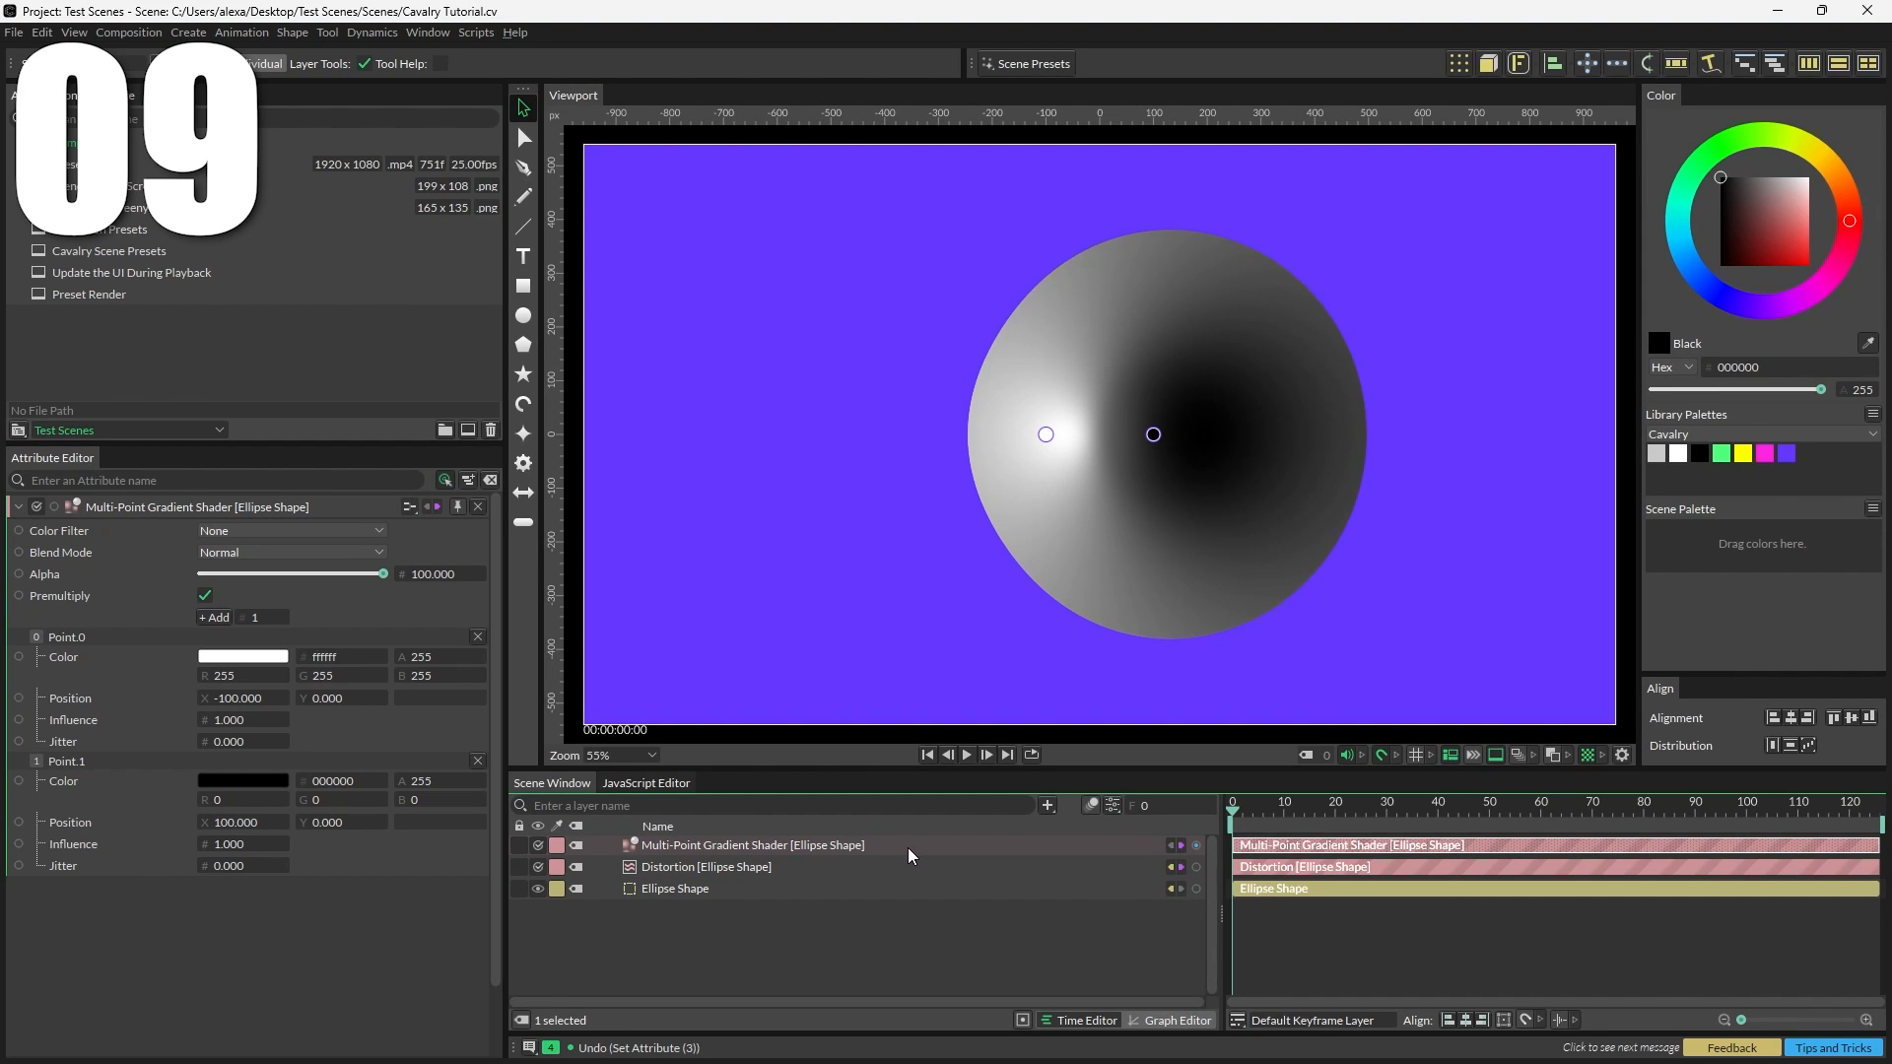
Step: Reposition the gradient points in the viewport and add a third black point on the left to reshape the blob
{"action": "left_click_drag", "start_coordinate": [1157, 436], "coordinate": [1403, 435]}
{"action": "left_click_drag", "start_coordinate": [1047, 434], "coordinate": [1182, 434]}
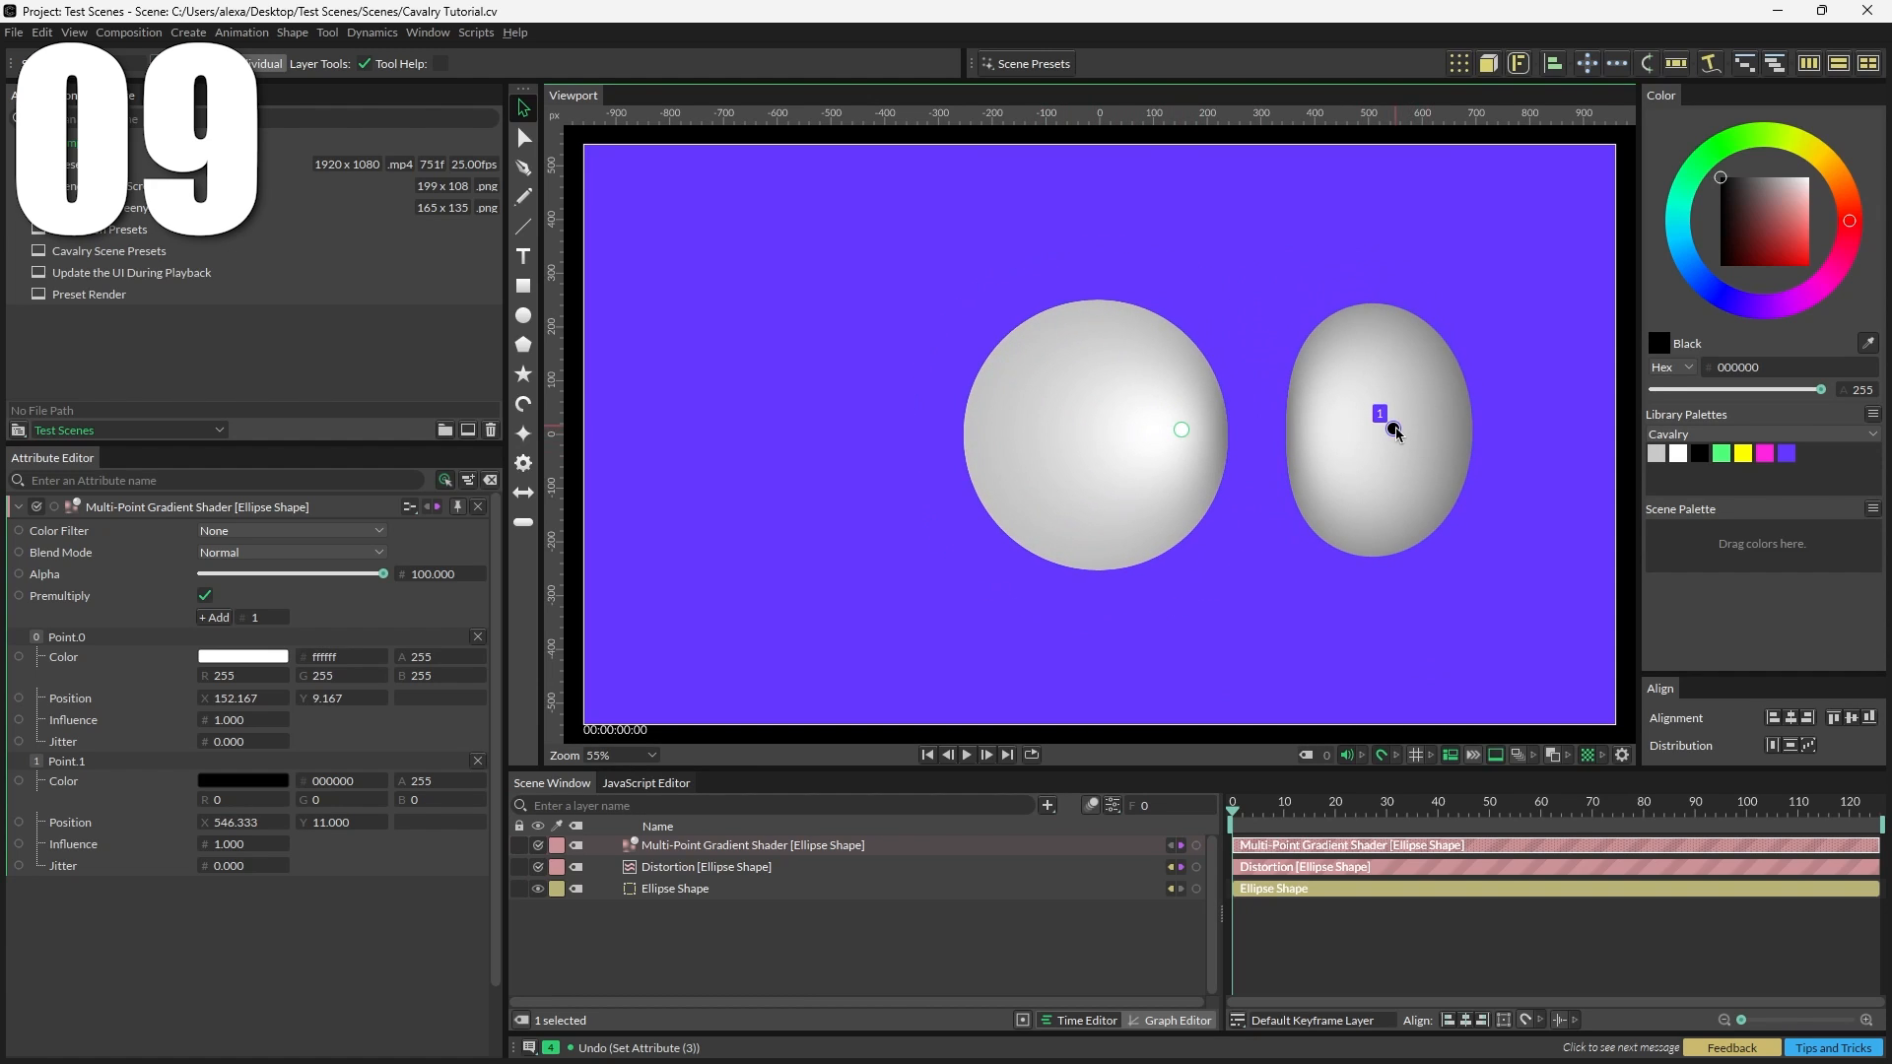
{"action": "left_click_drag", "start_coordinate": [1393, 429], "coordinate": [782, 451]}
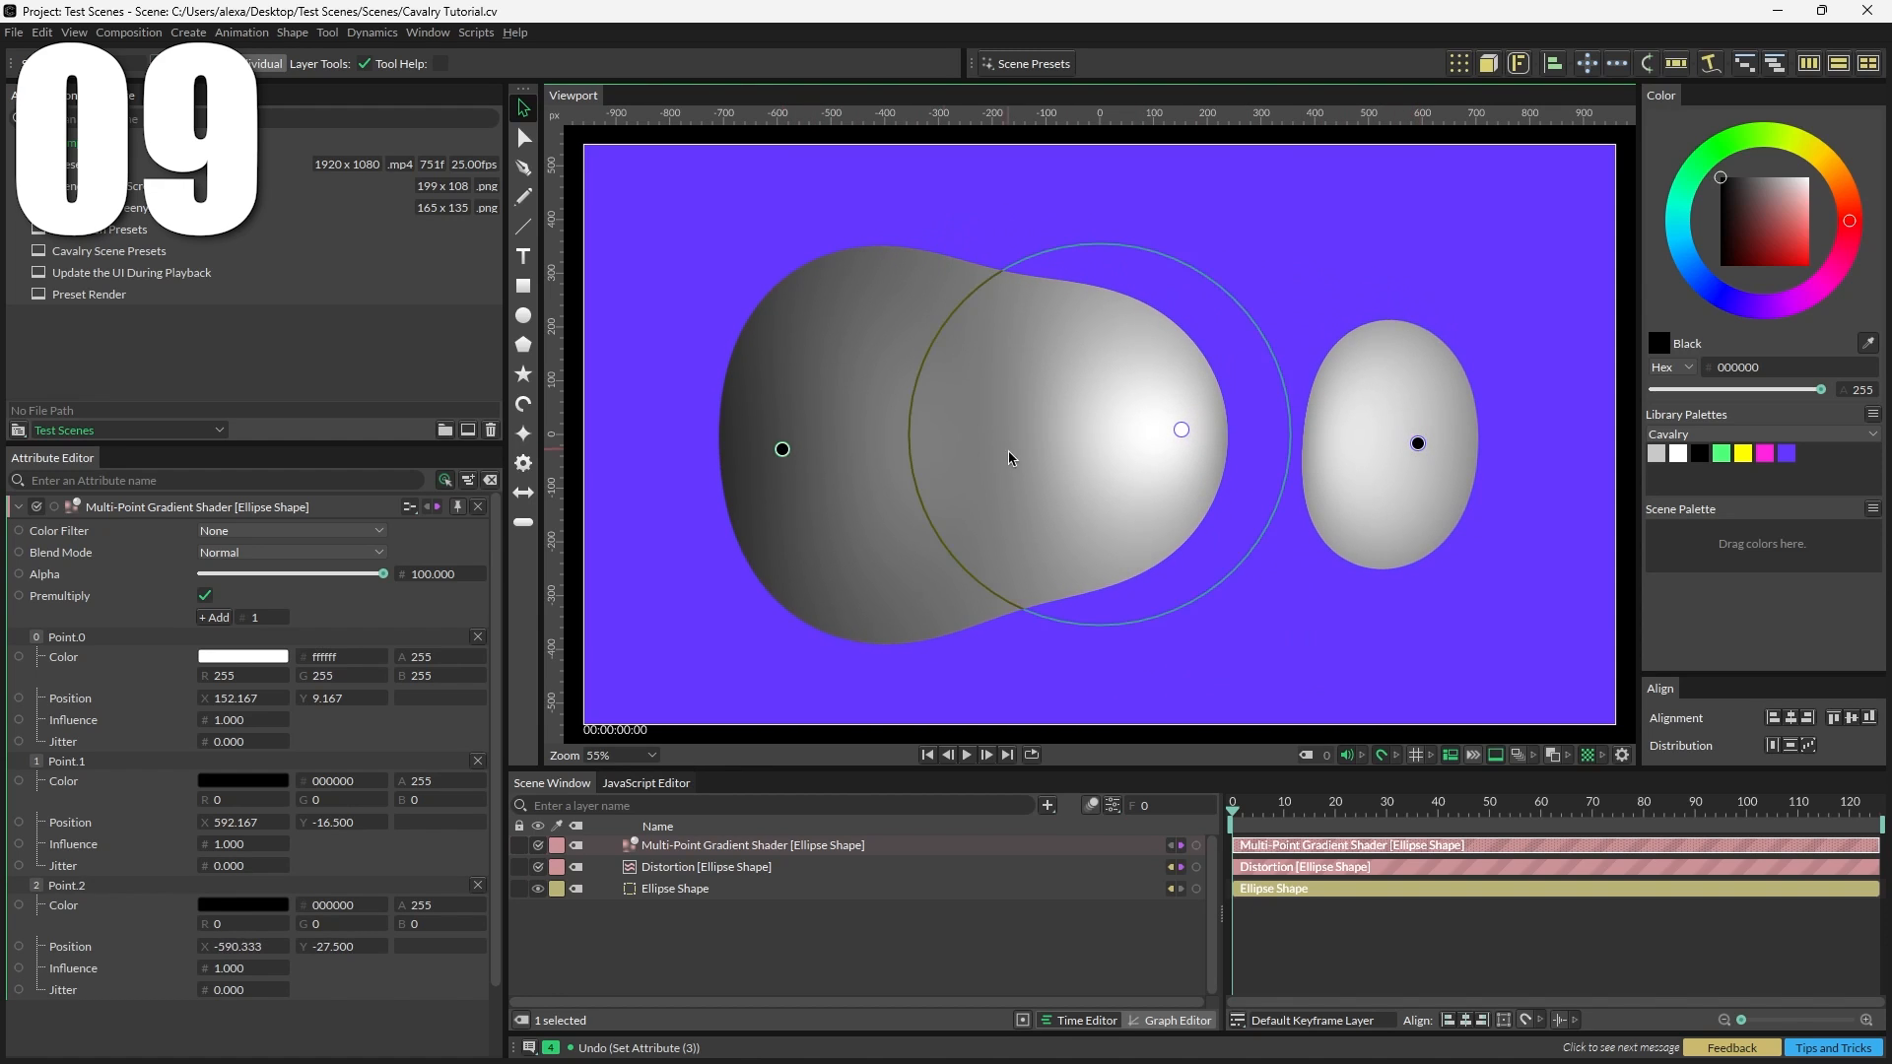
{"action": "left_click_drag", "start_coordinate": [1179, 434], "coordinate": [1015, 464]}
{"action": "left_click_drag", "start_coordinate": [782, 449], "coordinate": [802, 379]}
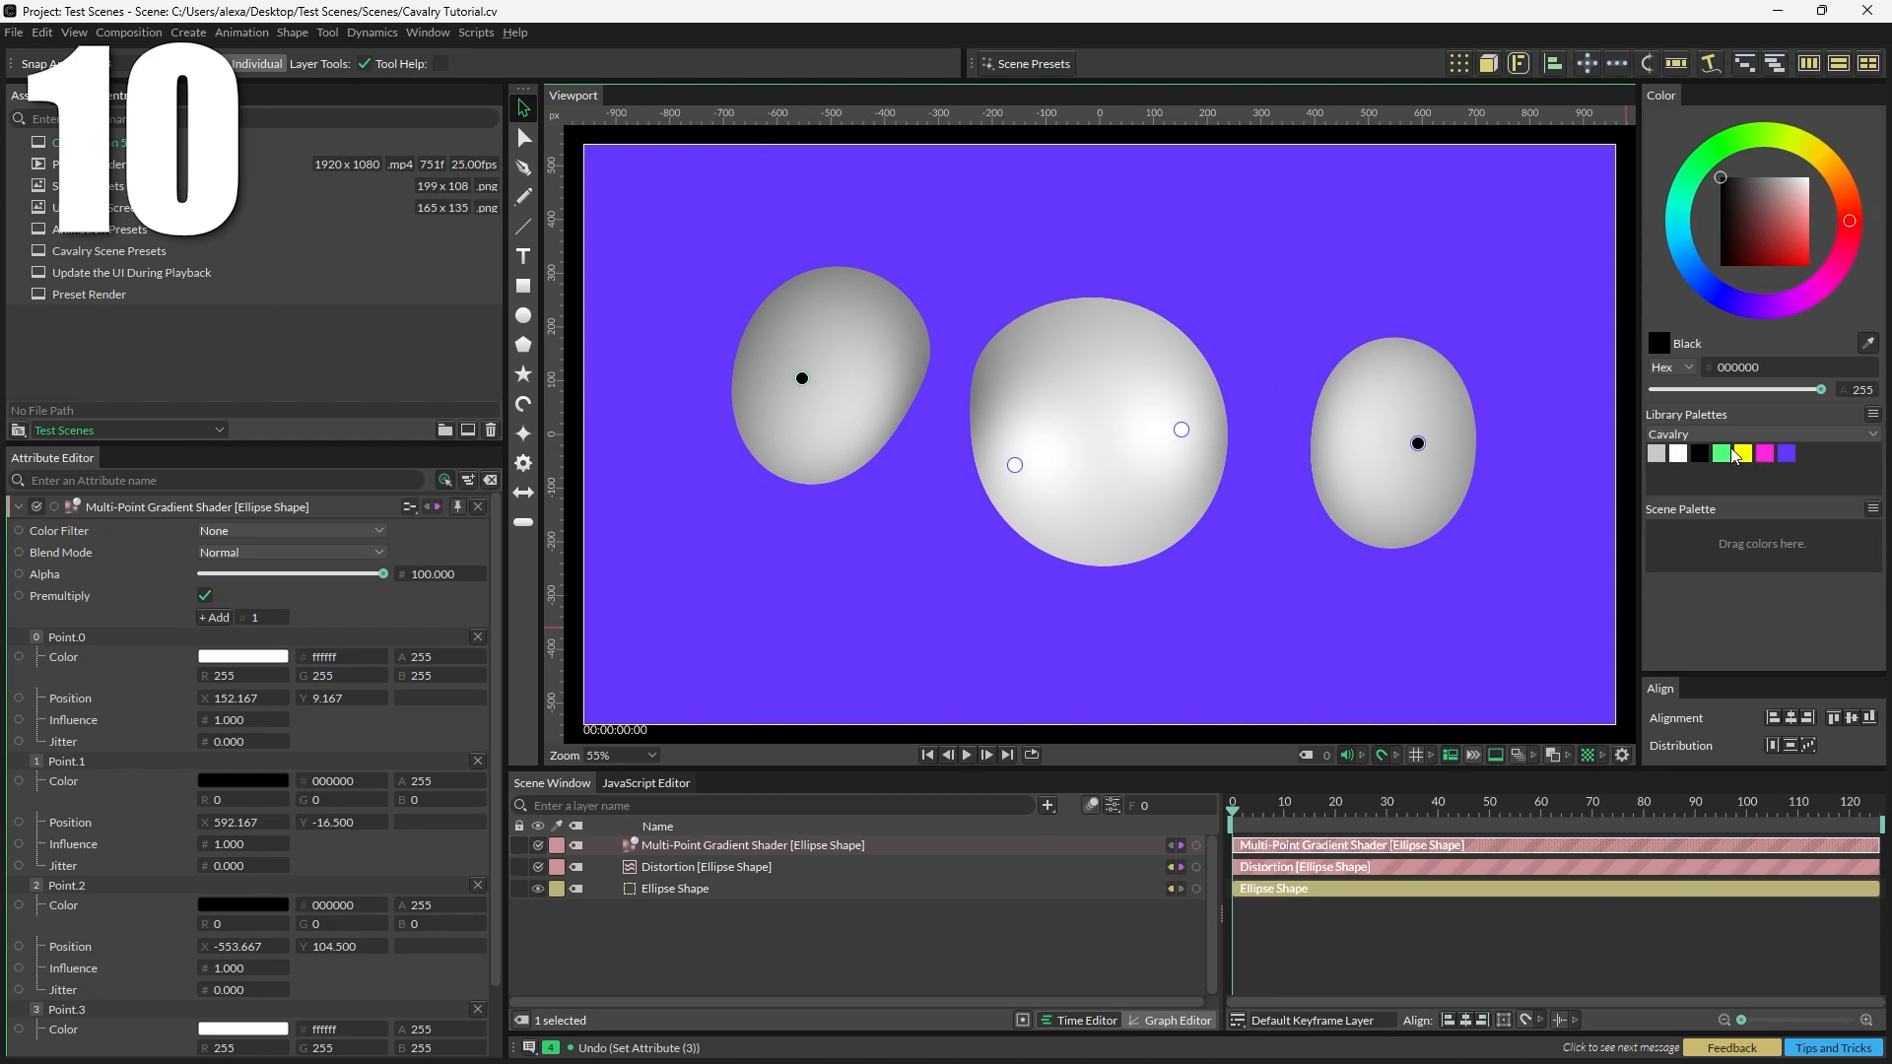
Step: Add a green gradient point from the Cavalry palette and nudge the neighbouring points into place
{"action": "left_click_drag", "start_coordinate": [1723, 456], "coordinate": [1187, 585]}
{"action": "left_click_drag", "start_coordinate": [1017, 464], "coordinate": [961, 412]}
{"action": "mouse_move", "coordinate": [801, 379]}
{"action": "left_mouse_down"}
{"action": "mouse_move", "coordinate": [1059, 360]}
{"action": "mouse_move", "coordinate": [929, 515]}
{"action": "mouse_move", "coordinate": [821, 380]}
{"action": "left_mouse_up"}
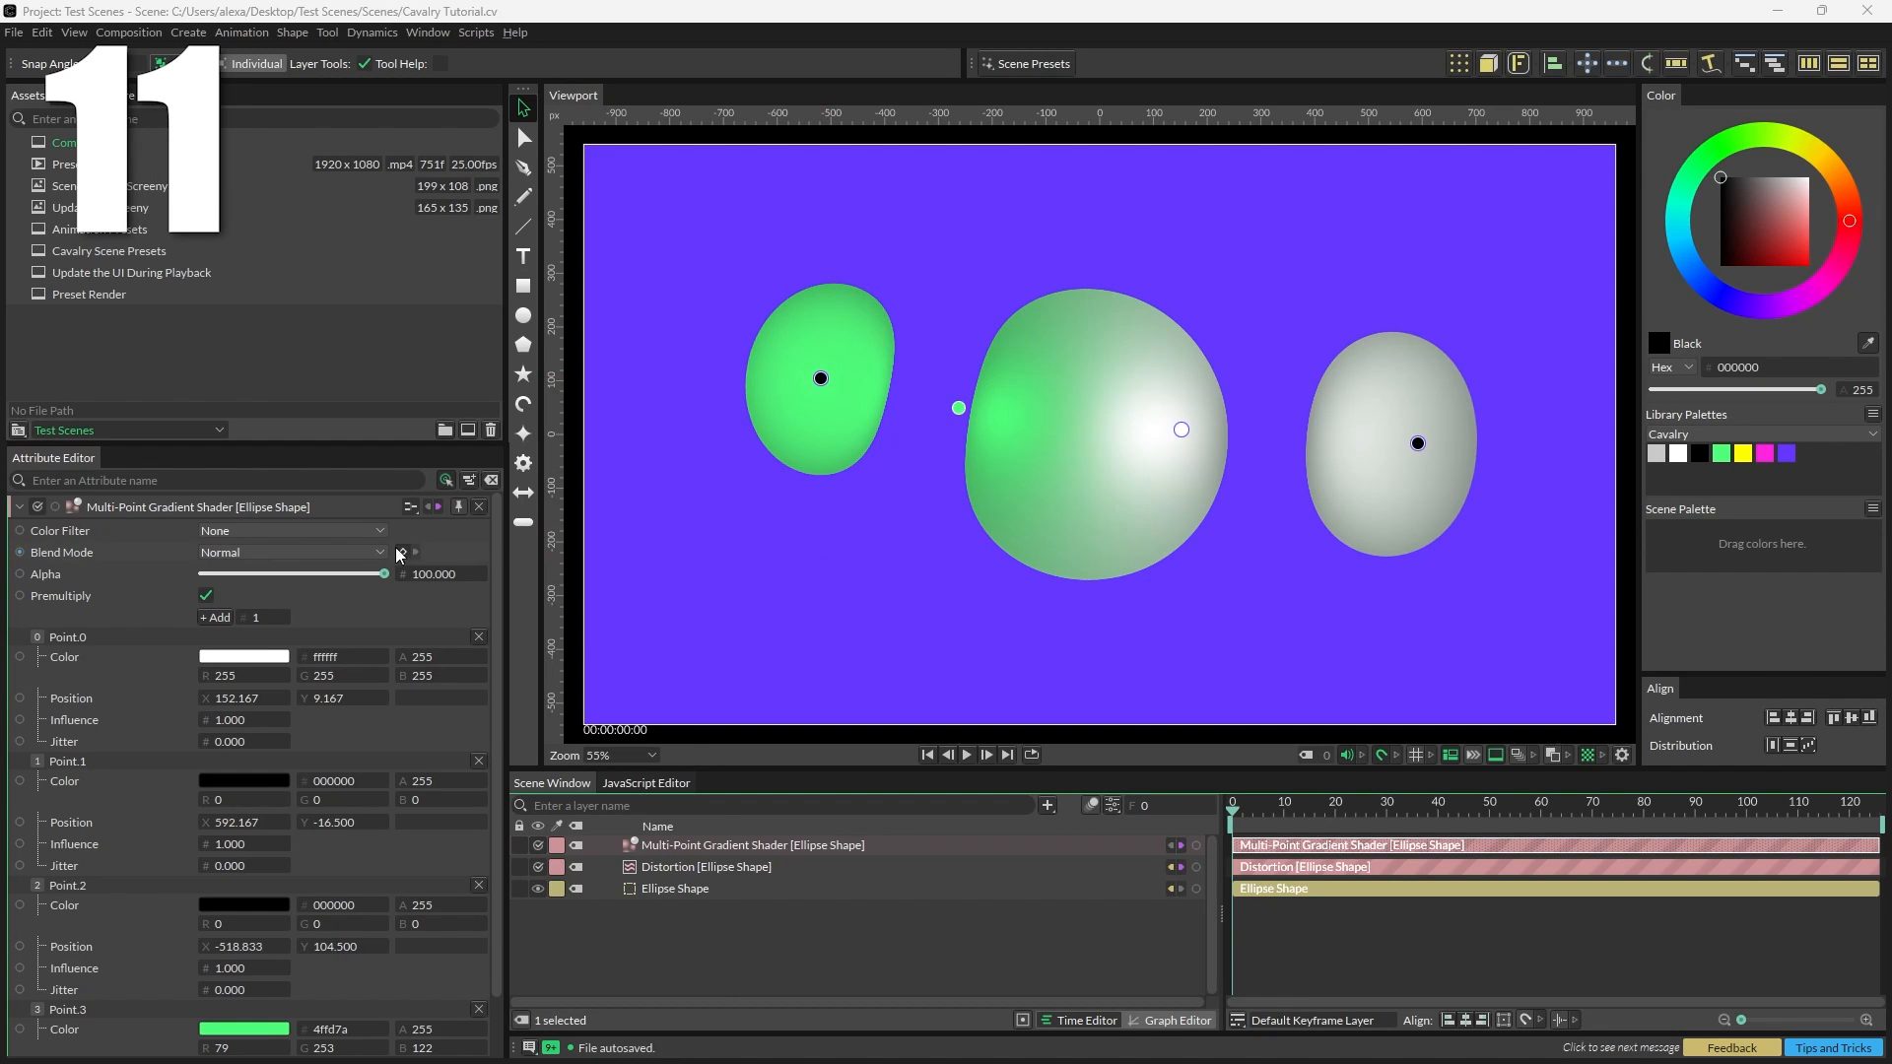
Step: Set the gradient shader's blend mode to Difference and the ellipse shape's blend mode to Hard Light
{"action": "left_click", "coordinate": [279, 550]}
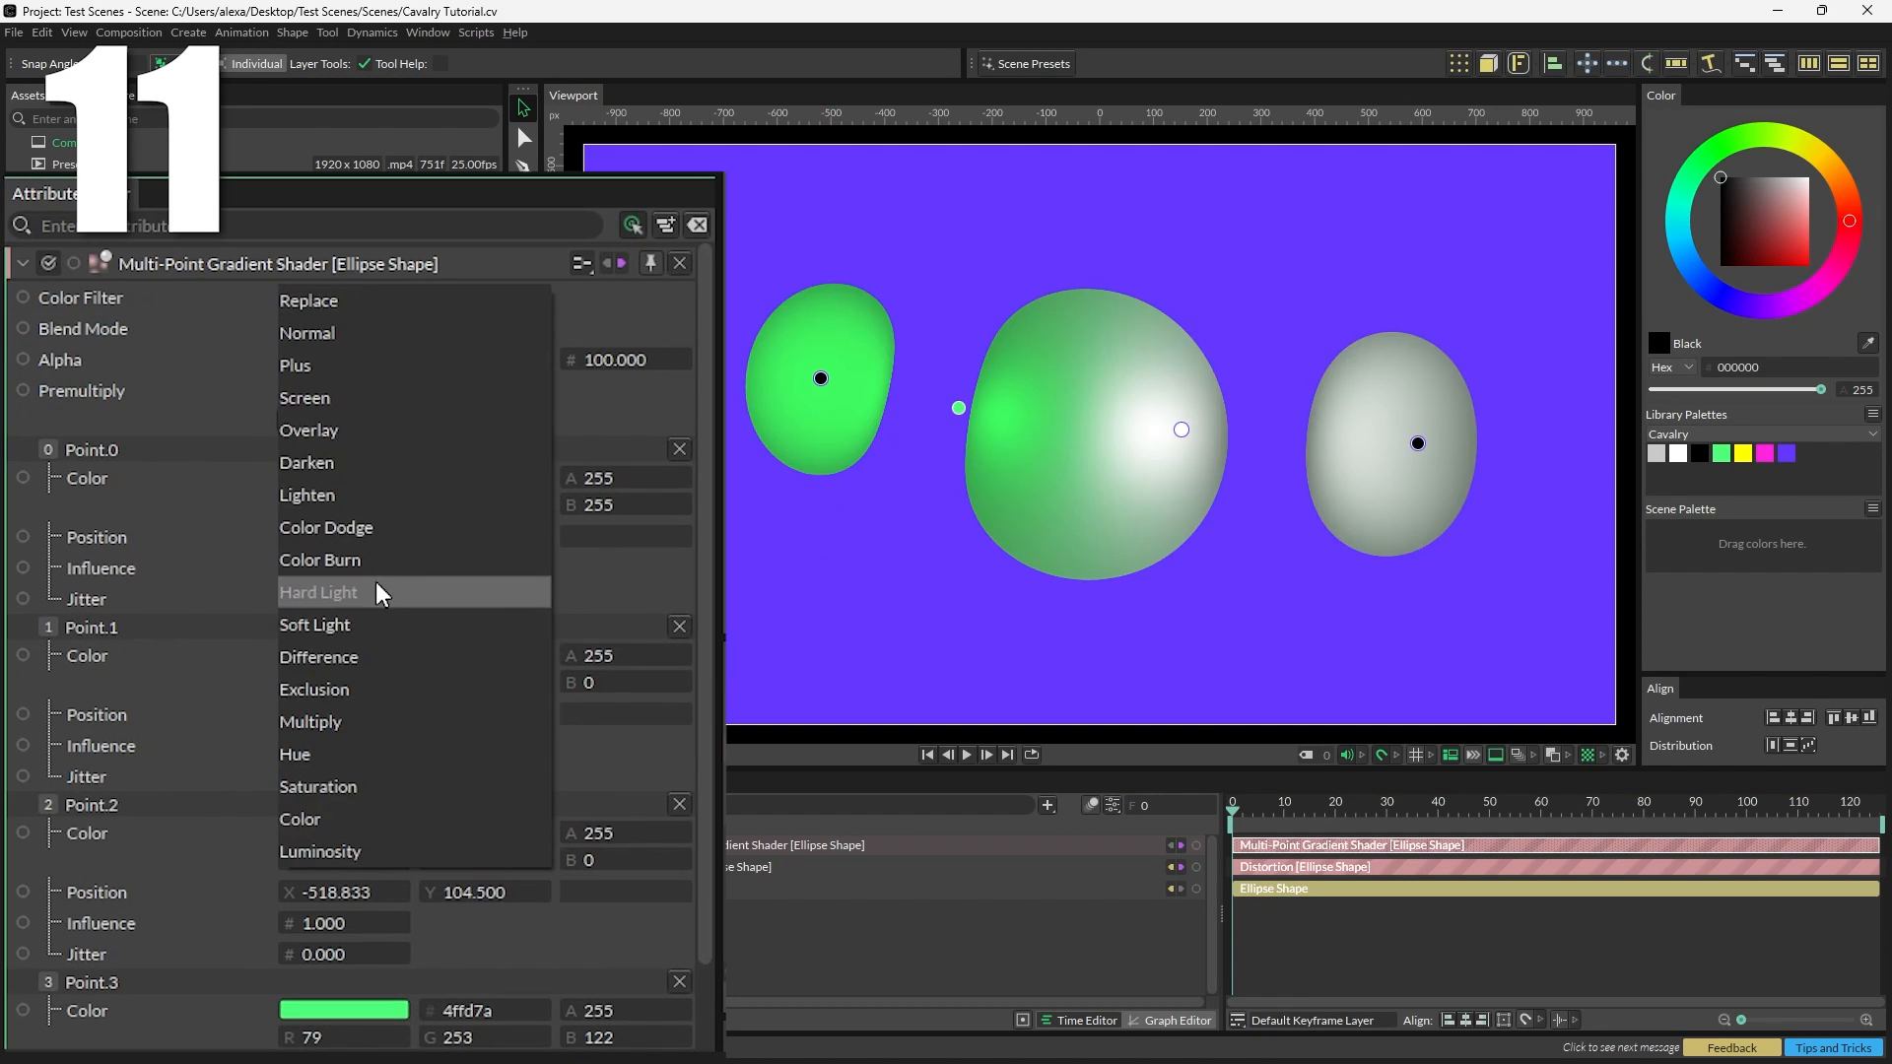
{"action": "left_click", "coordinate": [349, 654]}
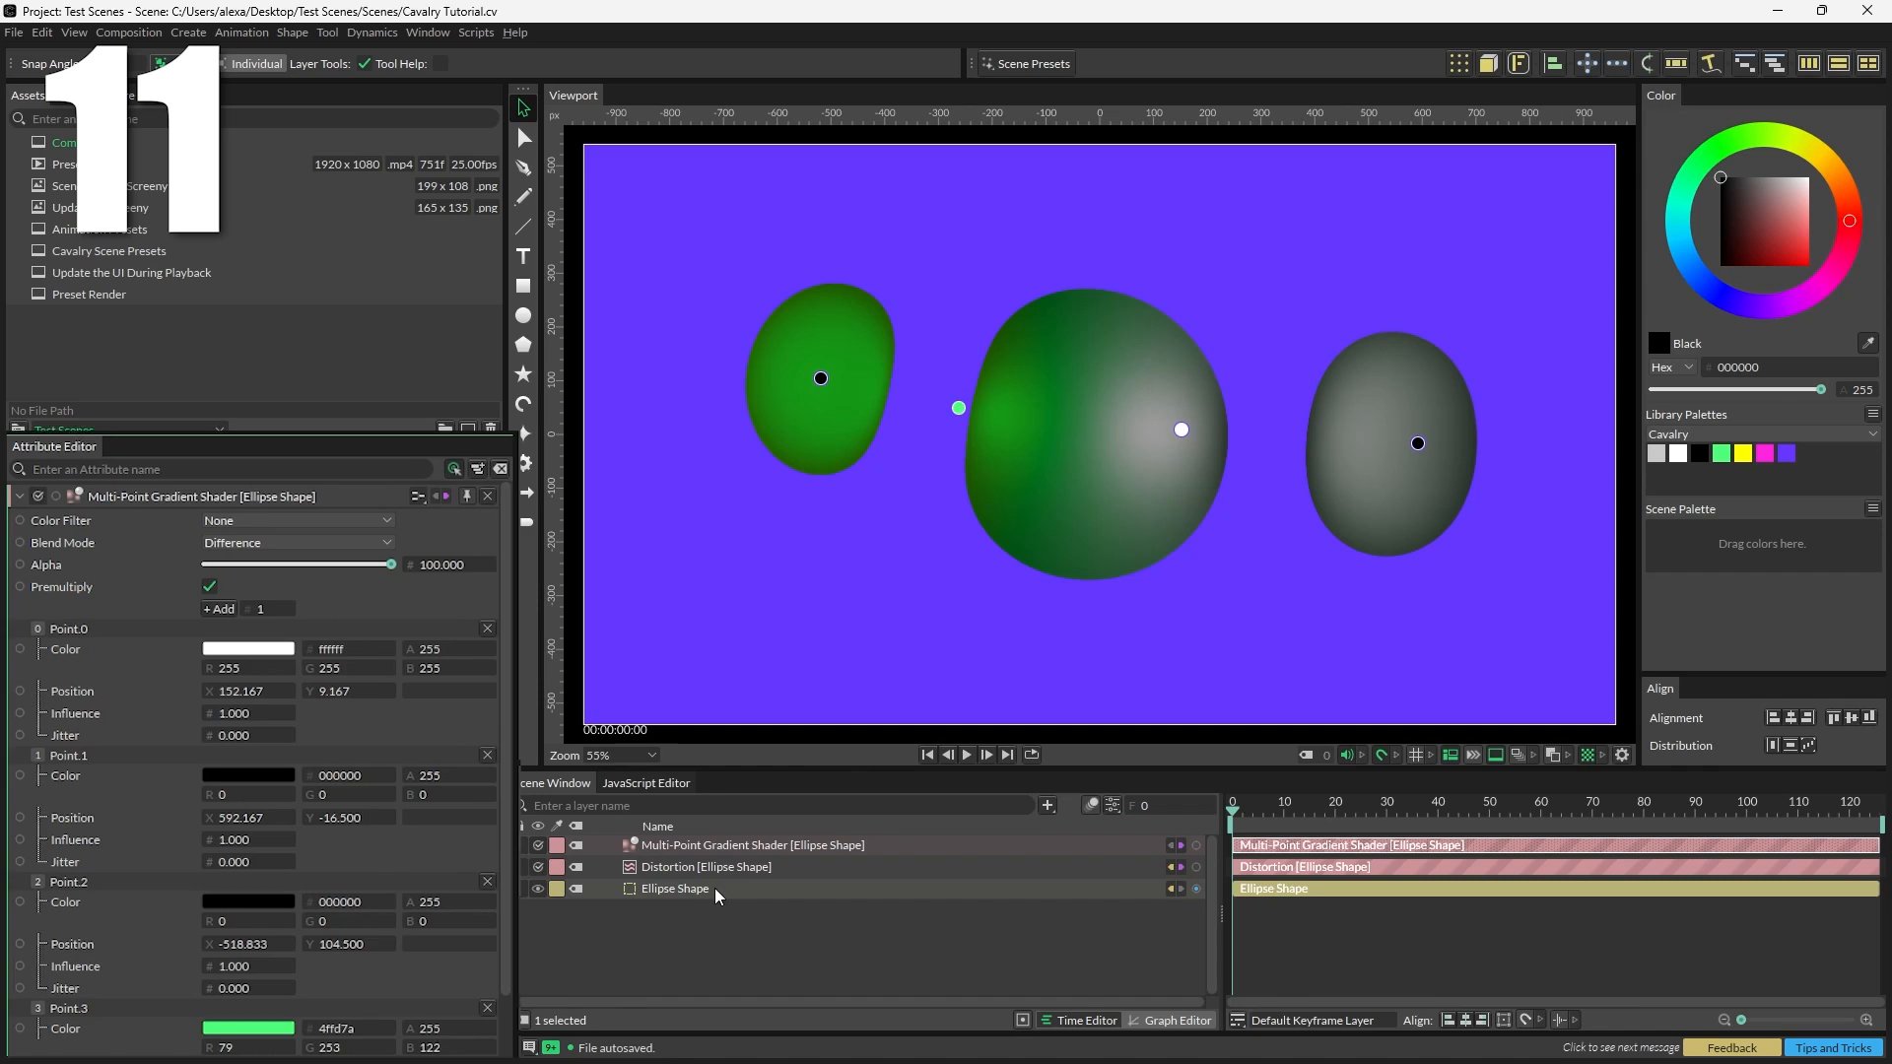
{"action": "left_click", "coordinate": [711, 885]}
{"action": "left_click", "coordinate": [261, 680]}
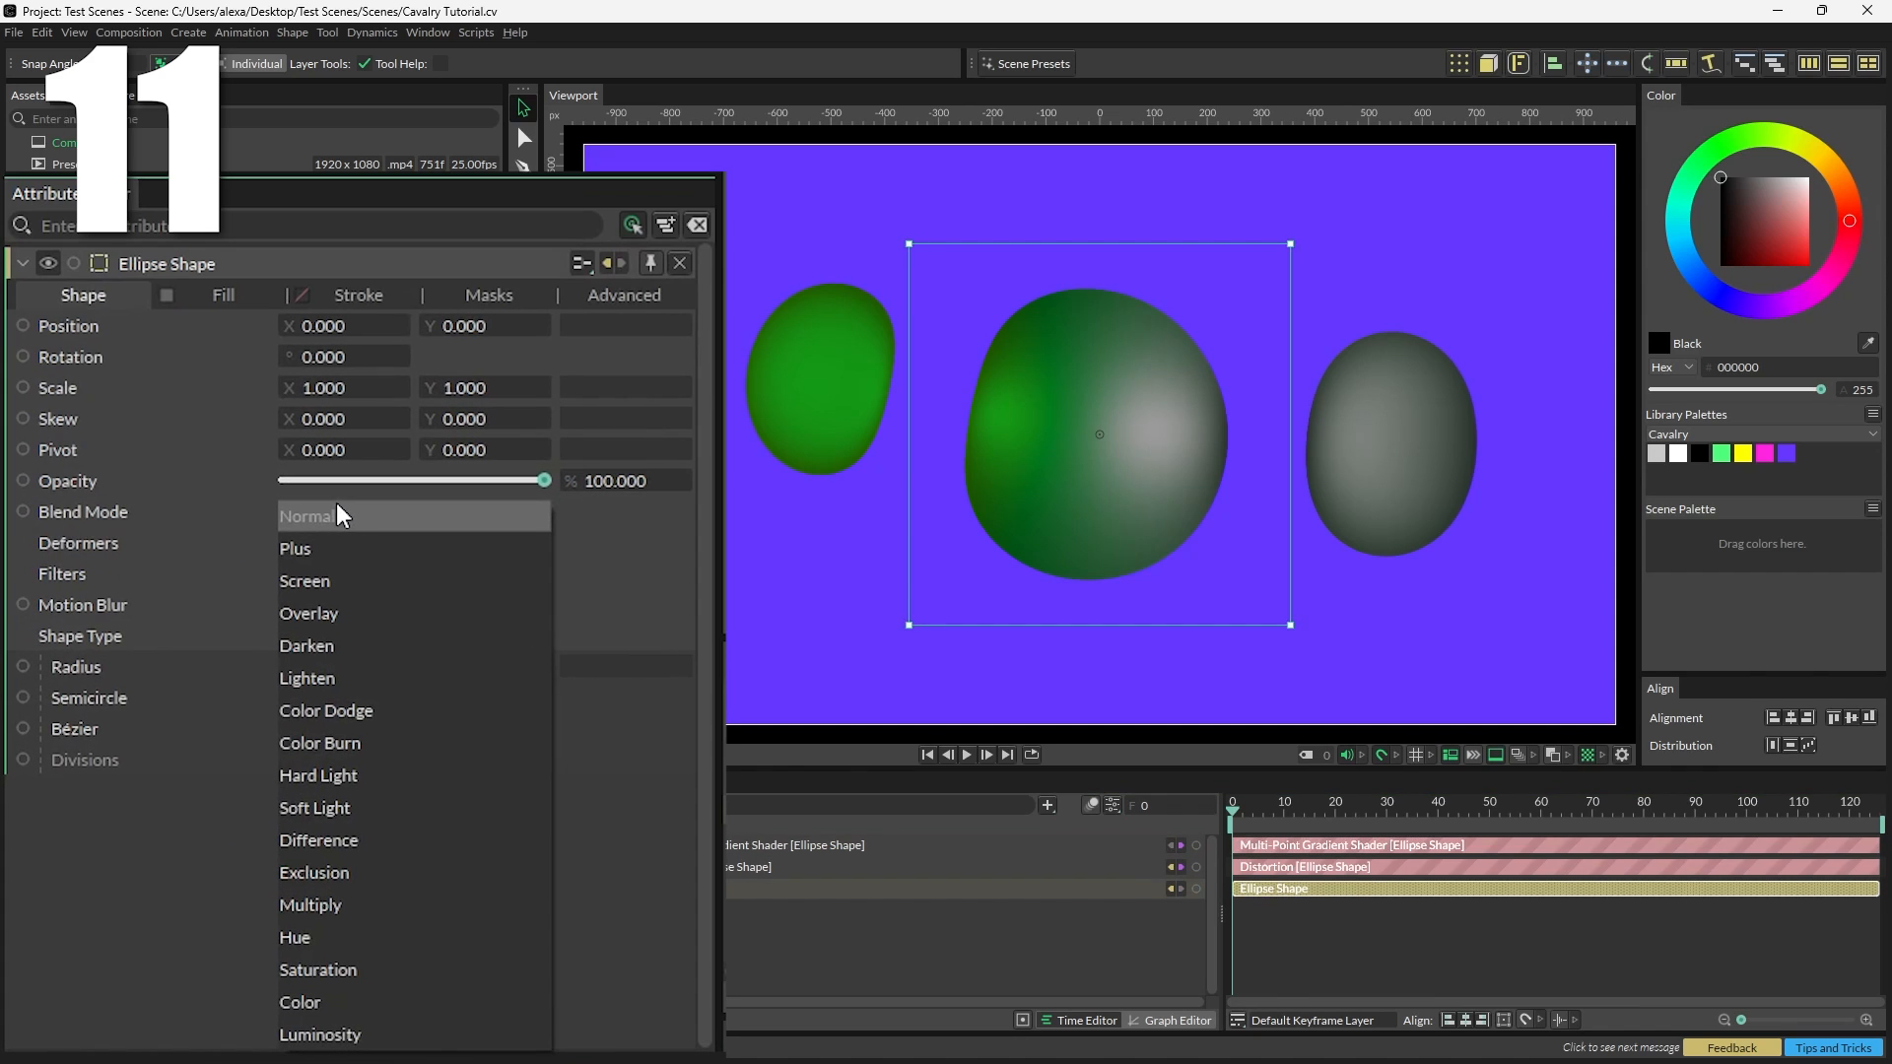
{"action": "left_click", "coordinate": [335, 777]}
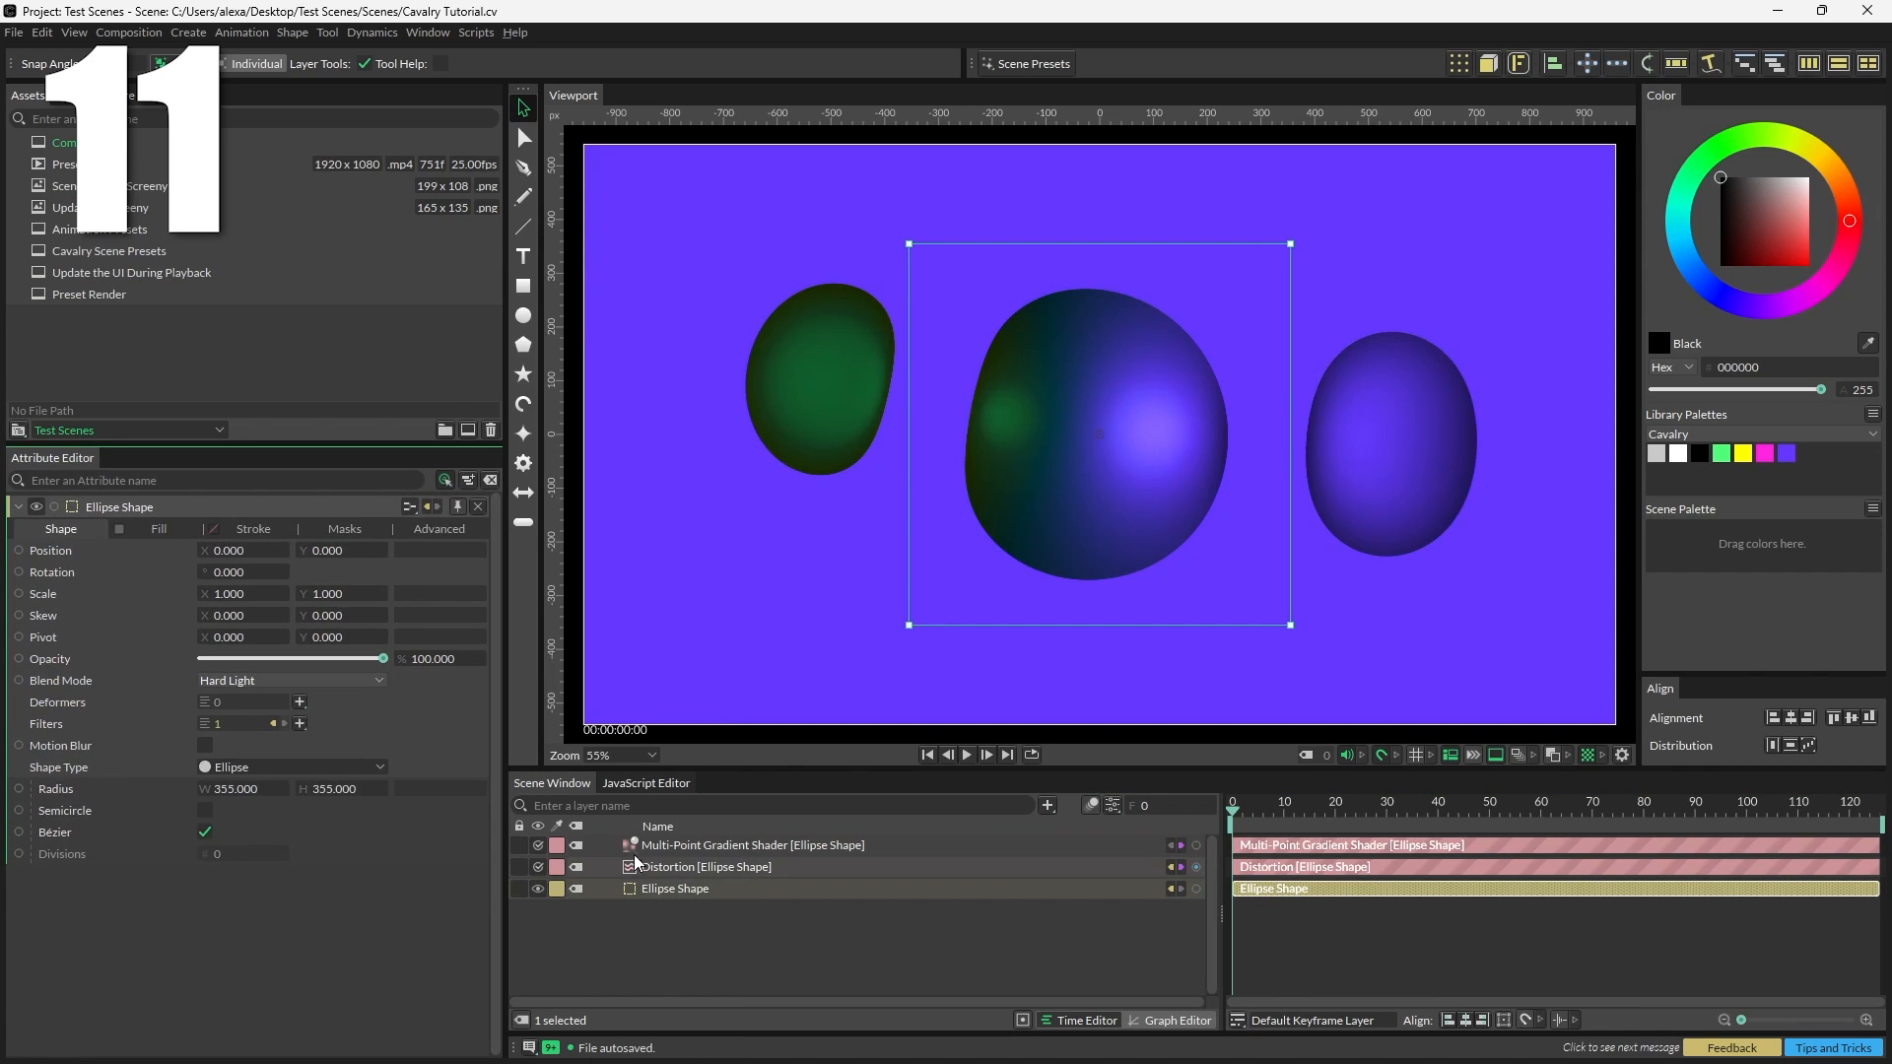
Step: Drag the white gradient point slightly right and undo the last keyframe
{"action": "left_click", "coordinate": [674, 853]}
{"action": "mouse_move", "coordinate": [1182, 429]}
{"action": "left_mouse_down"}
{"action": "mouse_move", "coordinate": [1127, 304]}
{"action": "mouse_move", "coordinate": [987, 294]}
{"action": "mouse_move", "coordinate": [886, 568]}
{"action": "mouse_move", "coordinate": [1123, 633]}
{"action": "mouse_move", "coordinate": [1225, 430]}
{"action": "left_mouse_up"}
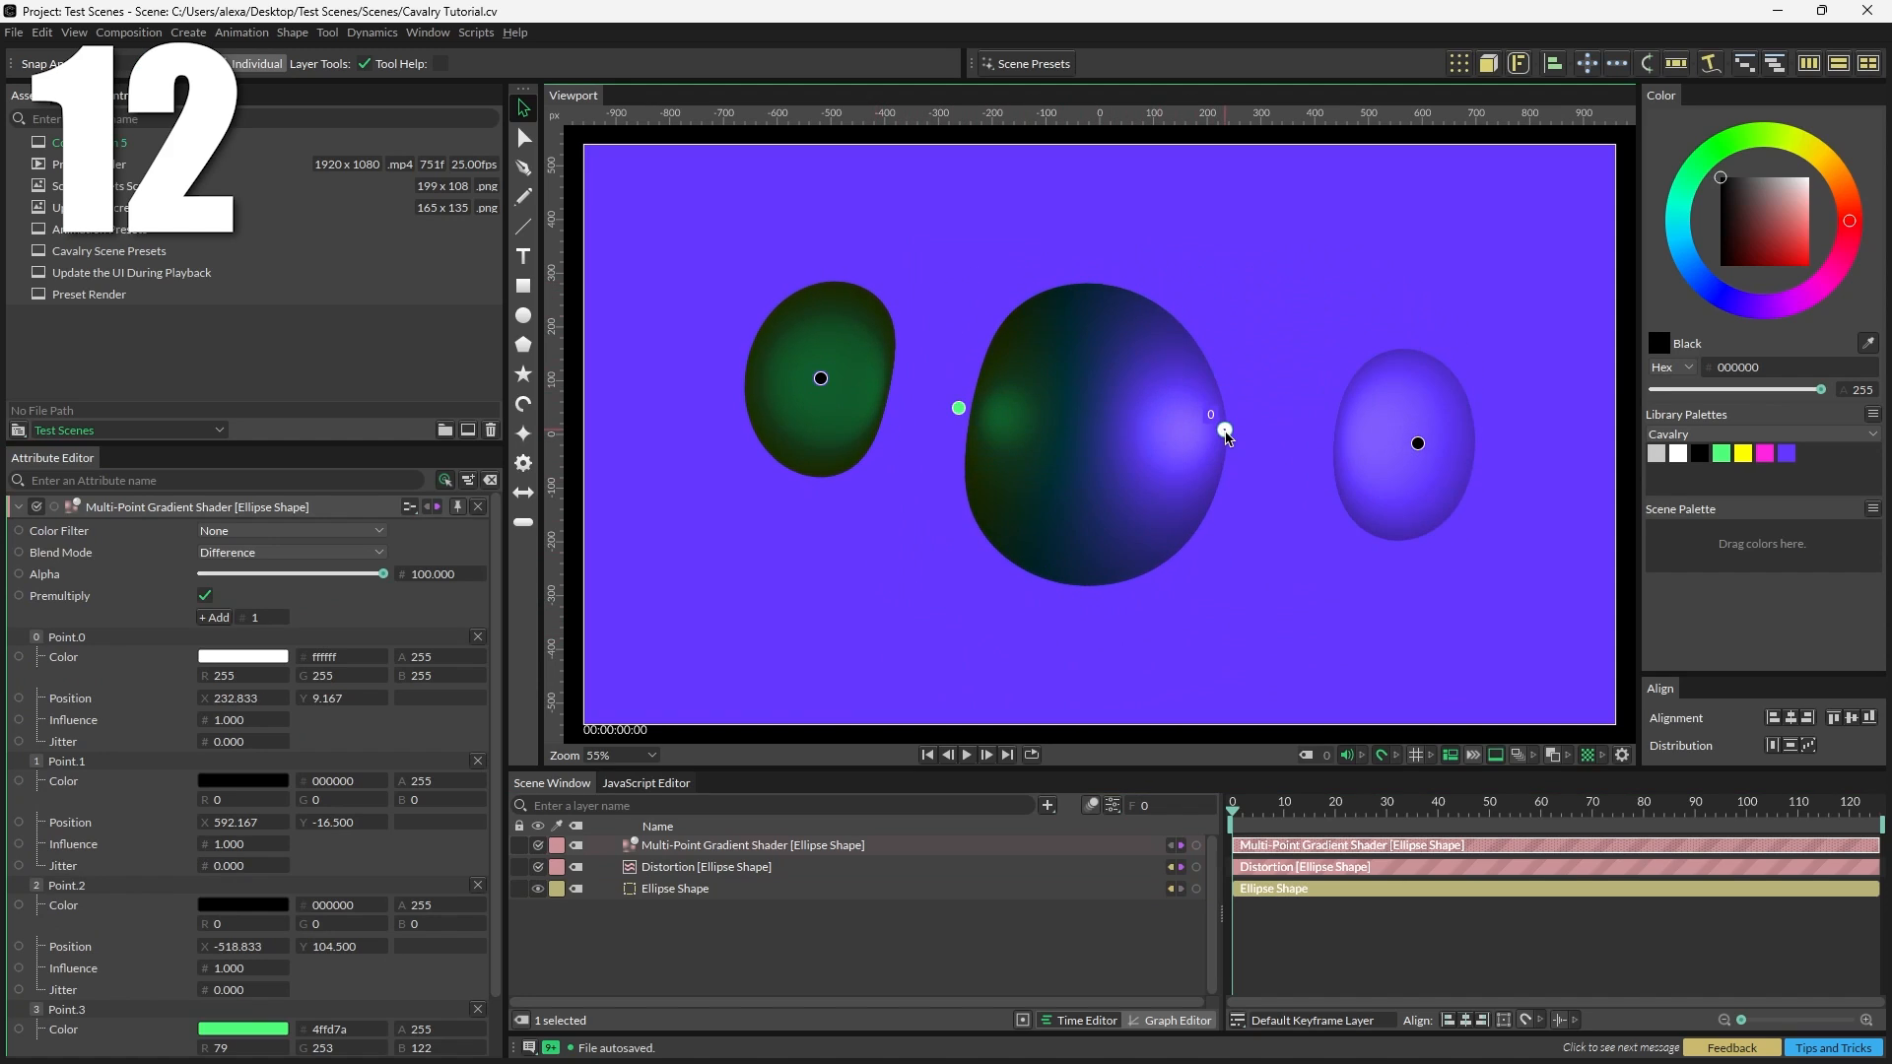
{"action": "key", "text": "ctrl+z"}
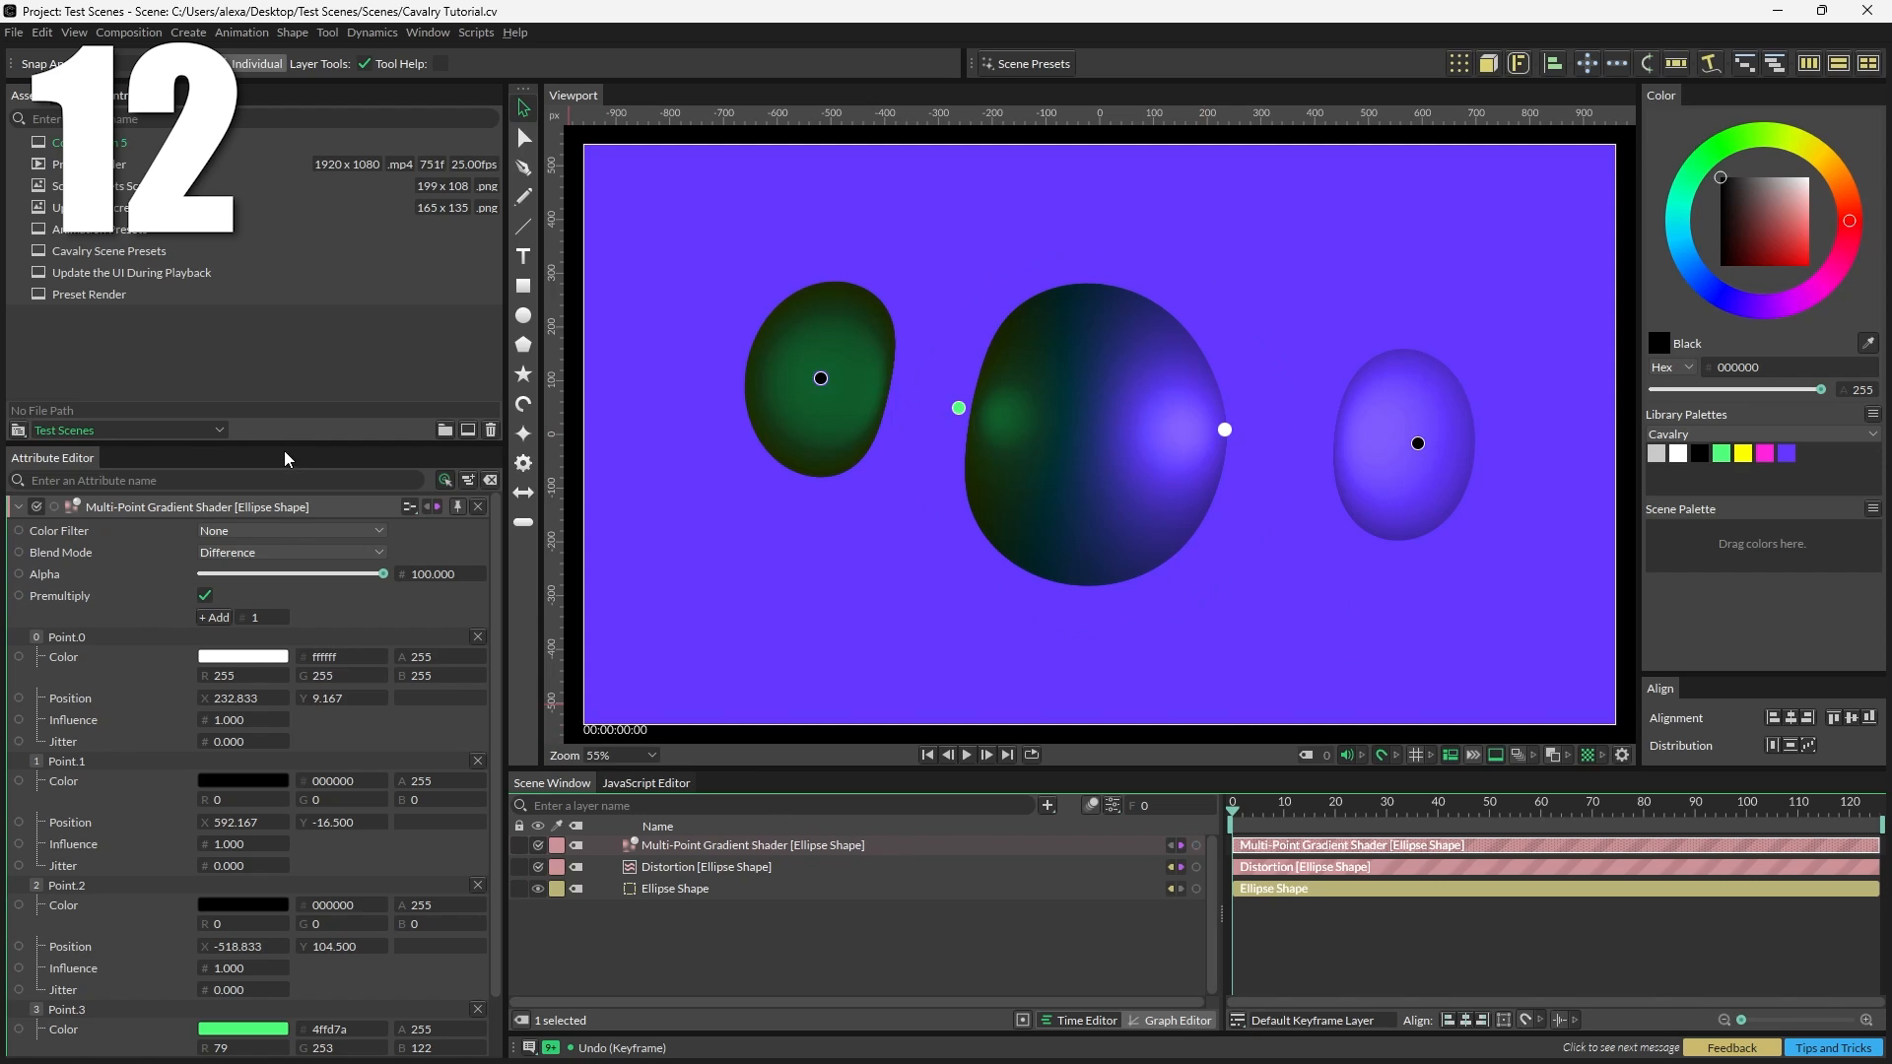
Step: Keyframe Point.1's position and influence at frame 0, with its position Y set to -273.5
{"action": "left_click_drag", "start_coordinate": [285, 444], "coordinate": [279, 372]}
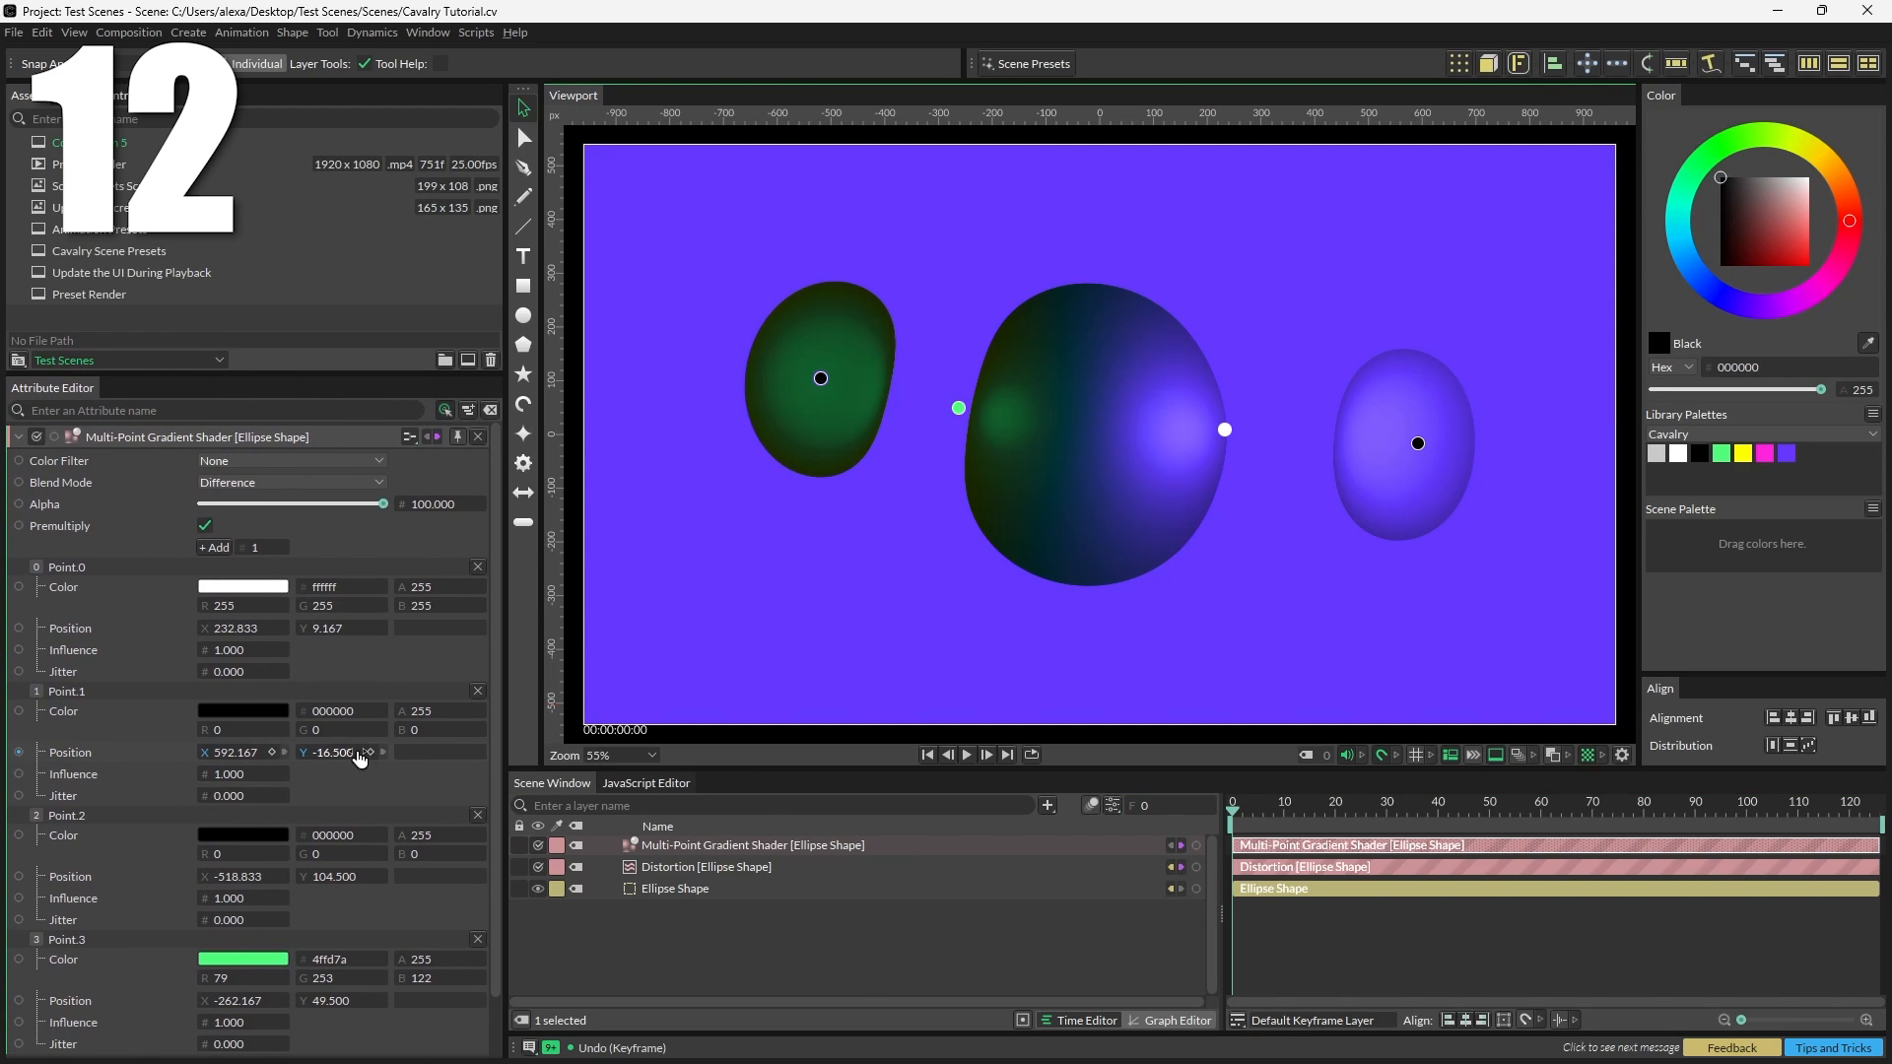
{"action": "left_click", "coordinate": [370, 752]}
{"action": "left_click_drag", "start_coordinate": [340, 754], "coordinate": [86, 754]}
{"action": "left_click", "coordinate": [272, 774]}
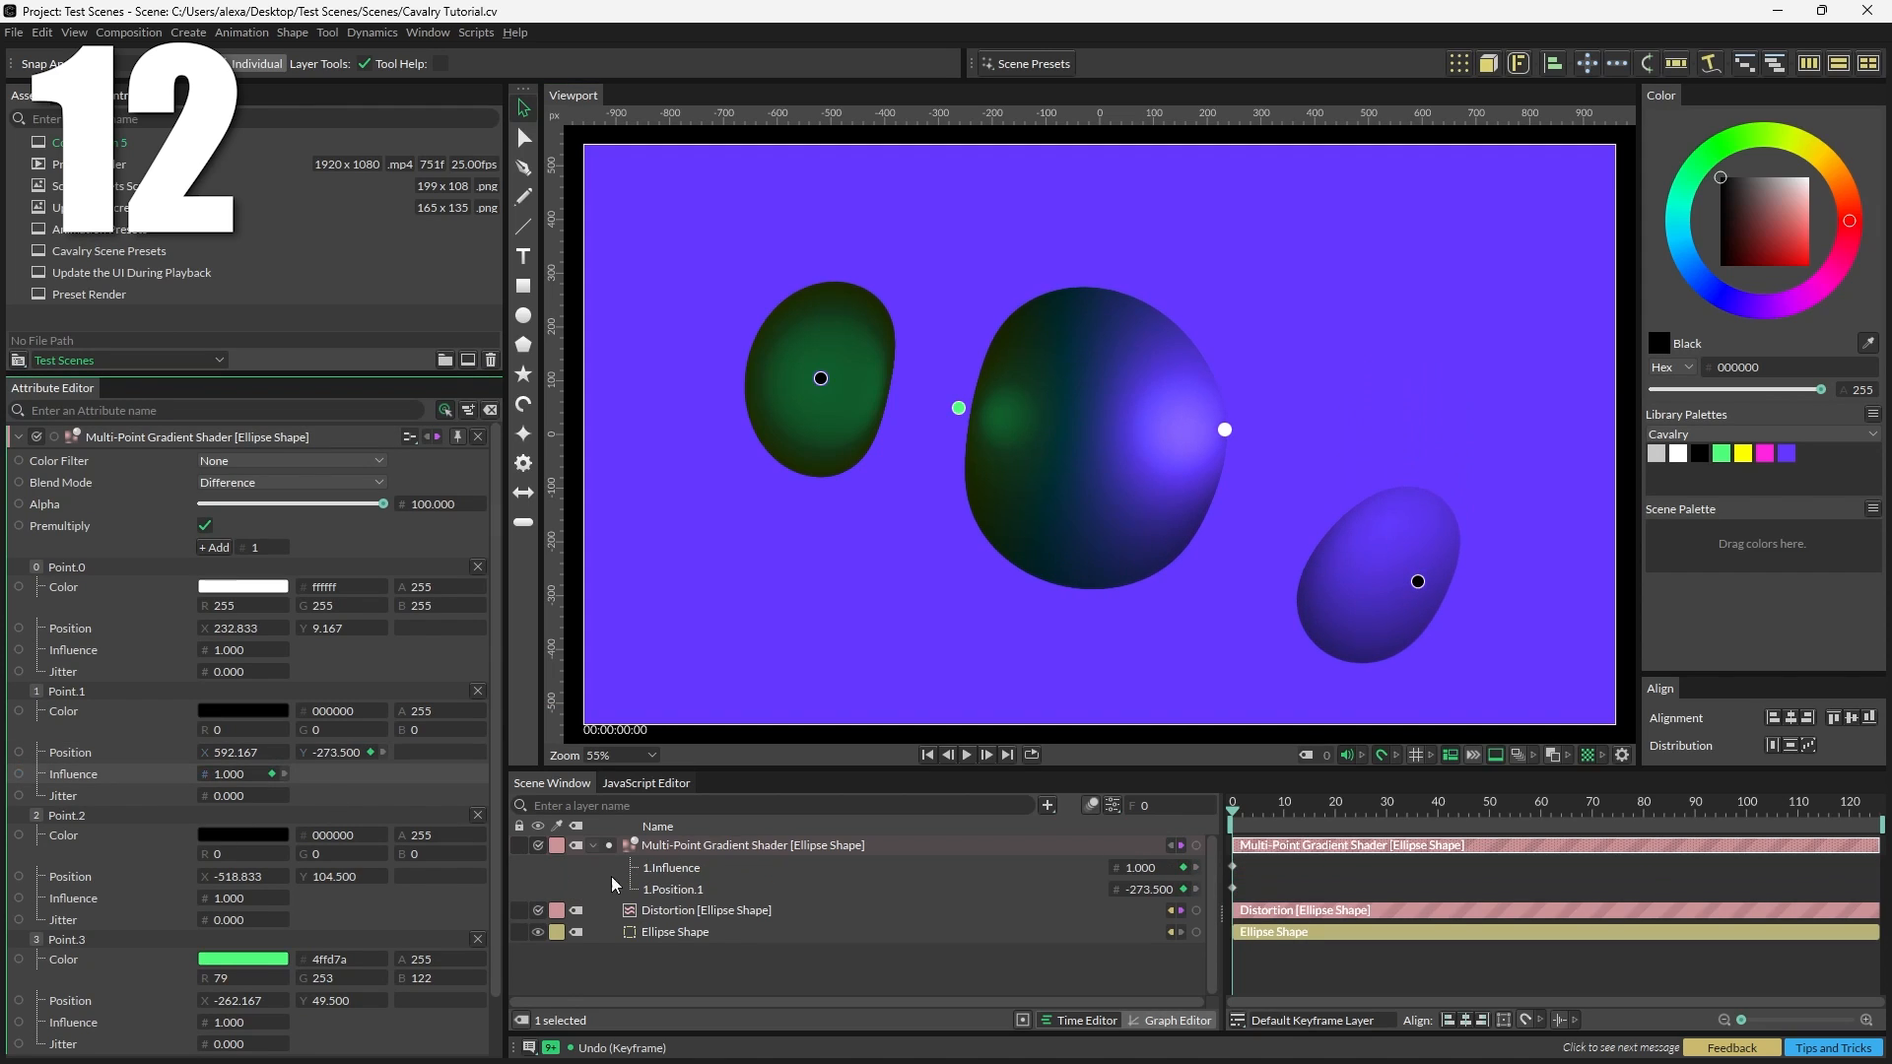
Step: At frame 25, move Point.1 to about 590, 247.5 and raise its influence to about 2.3
{"action": "left_click_drag", "start_coordinate": [1283, 814], "coordinate": [1361, 814]}
{"action": "left_click_drag", "start_coordinate": [1418, 581], "coordinate": [1561, 303]}
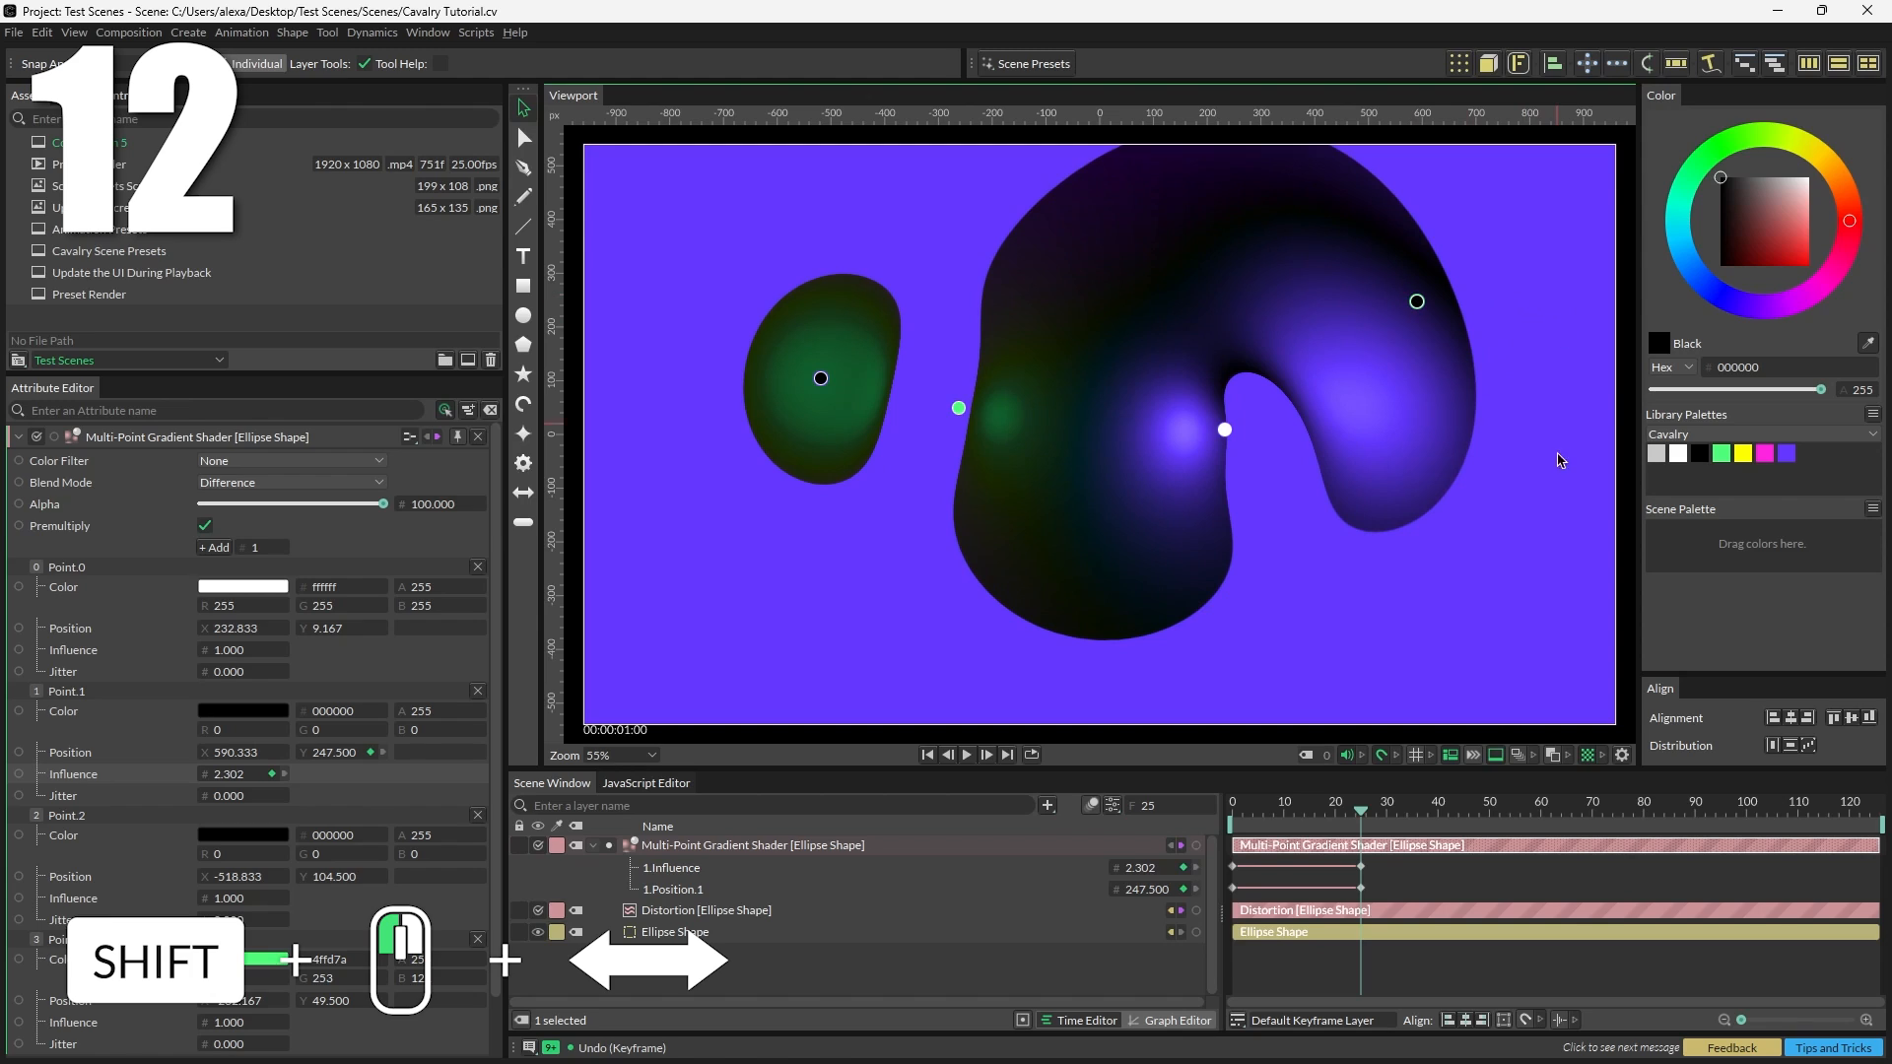
Step: Return to frame 0 and play the animation
{"action": "left_click_drag", "start_coordinate": [1357, 817], "coordinate": [1188, 808]}
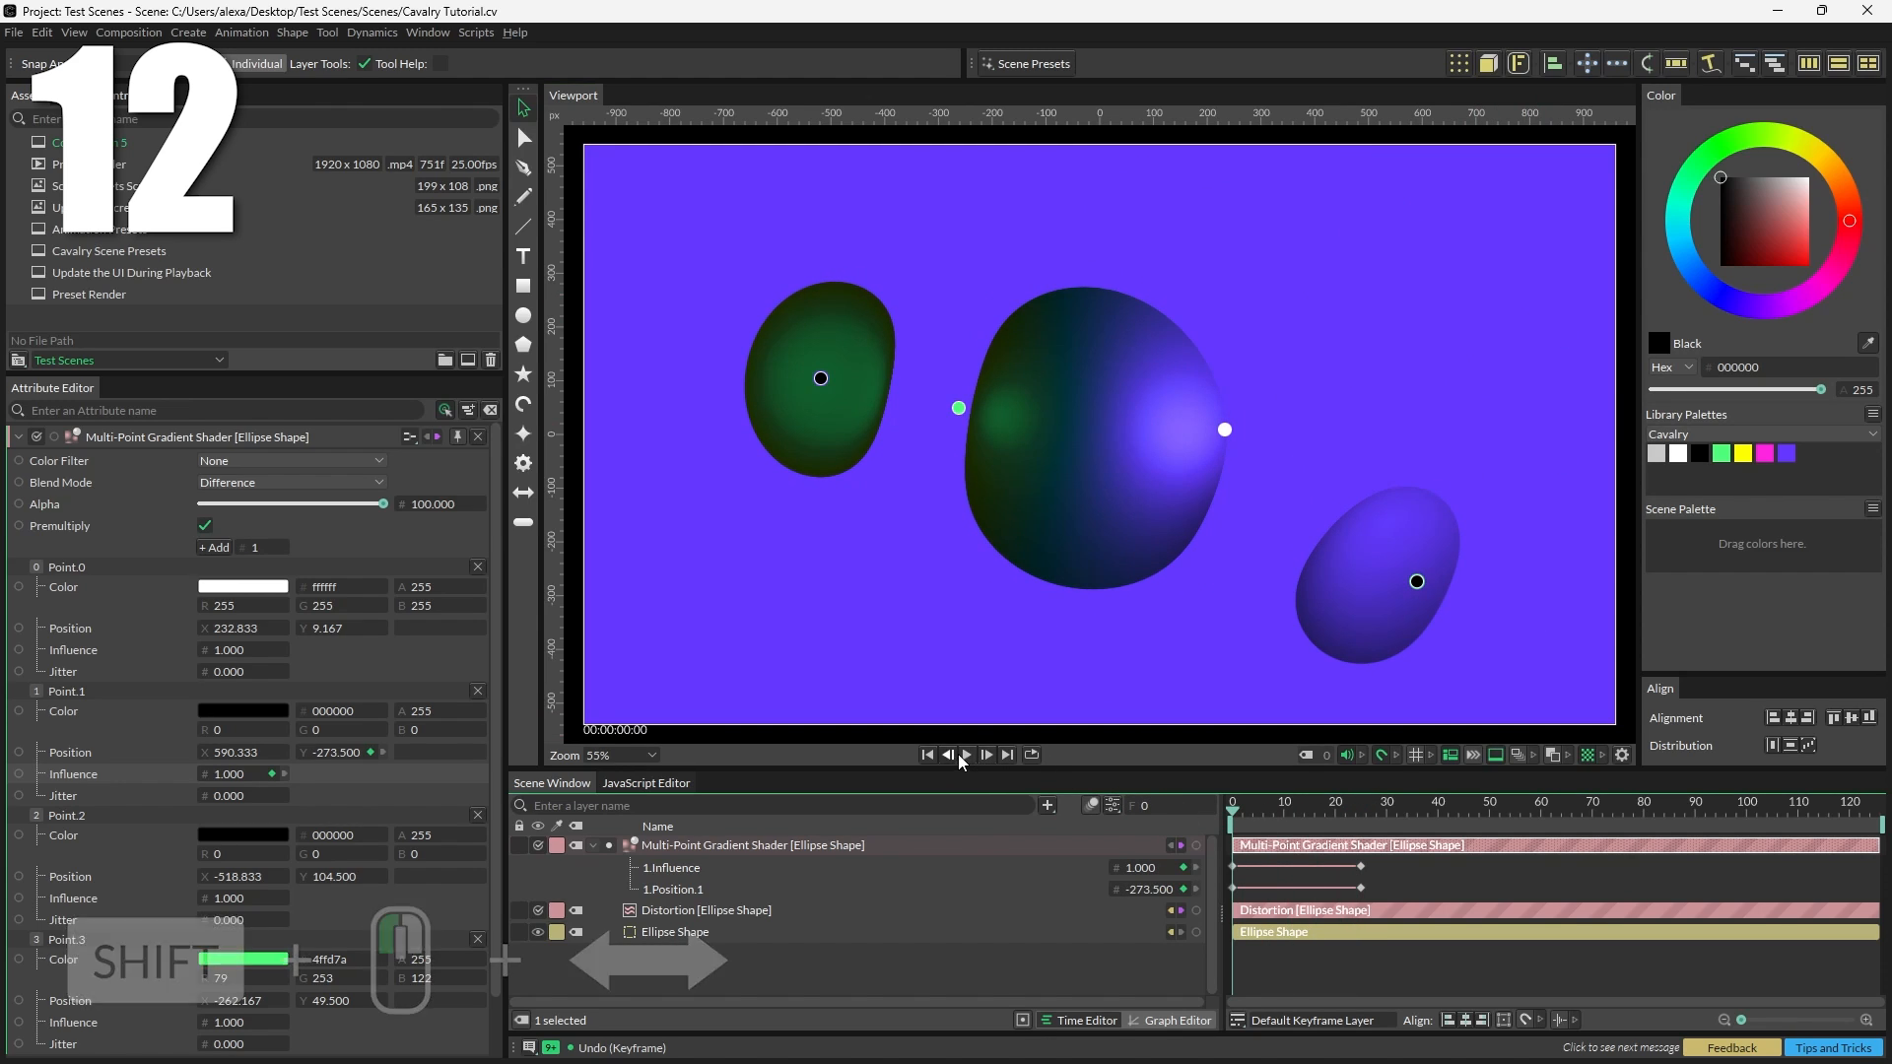
{"action": "left_click", "coordinate": [966, 755]}
{"action": "left_click", "coordinate": [966, 755]}
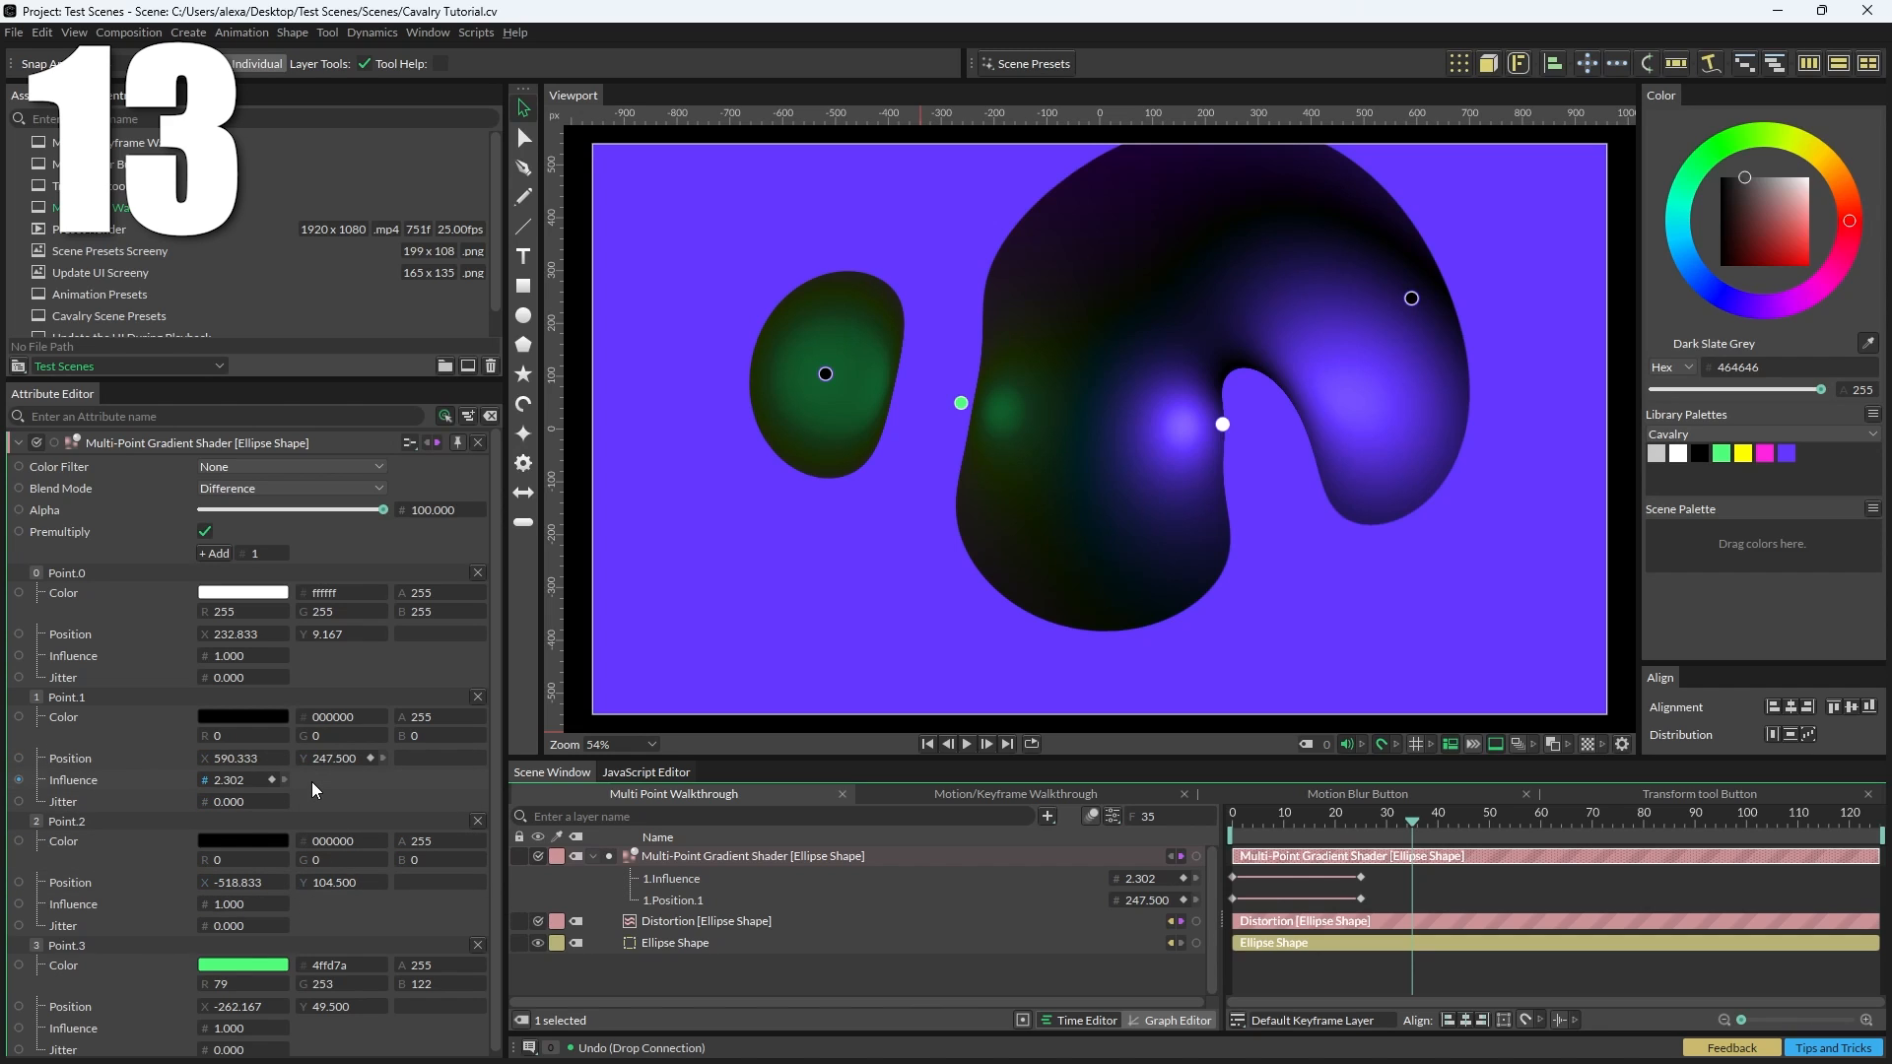
Step: Link Point.2's position Y to Point.1's position Y and play the animation from the start
{"action": "left_click_drag", "start_coordinate": [311, 765], "coordinate": [376, 775]}
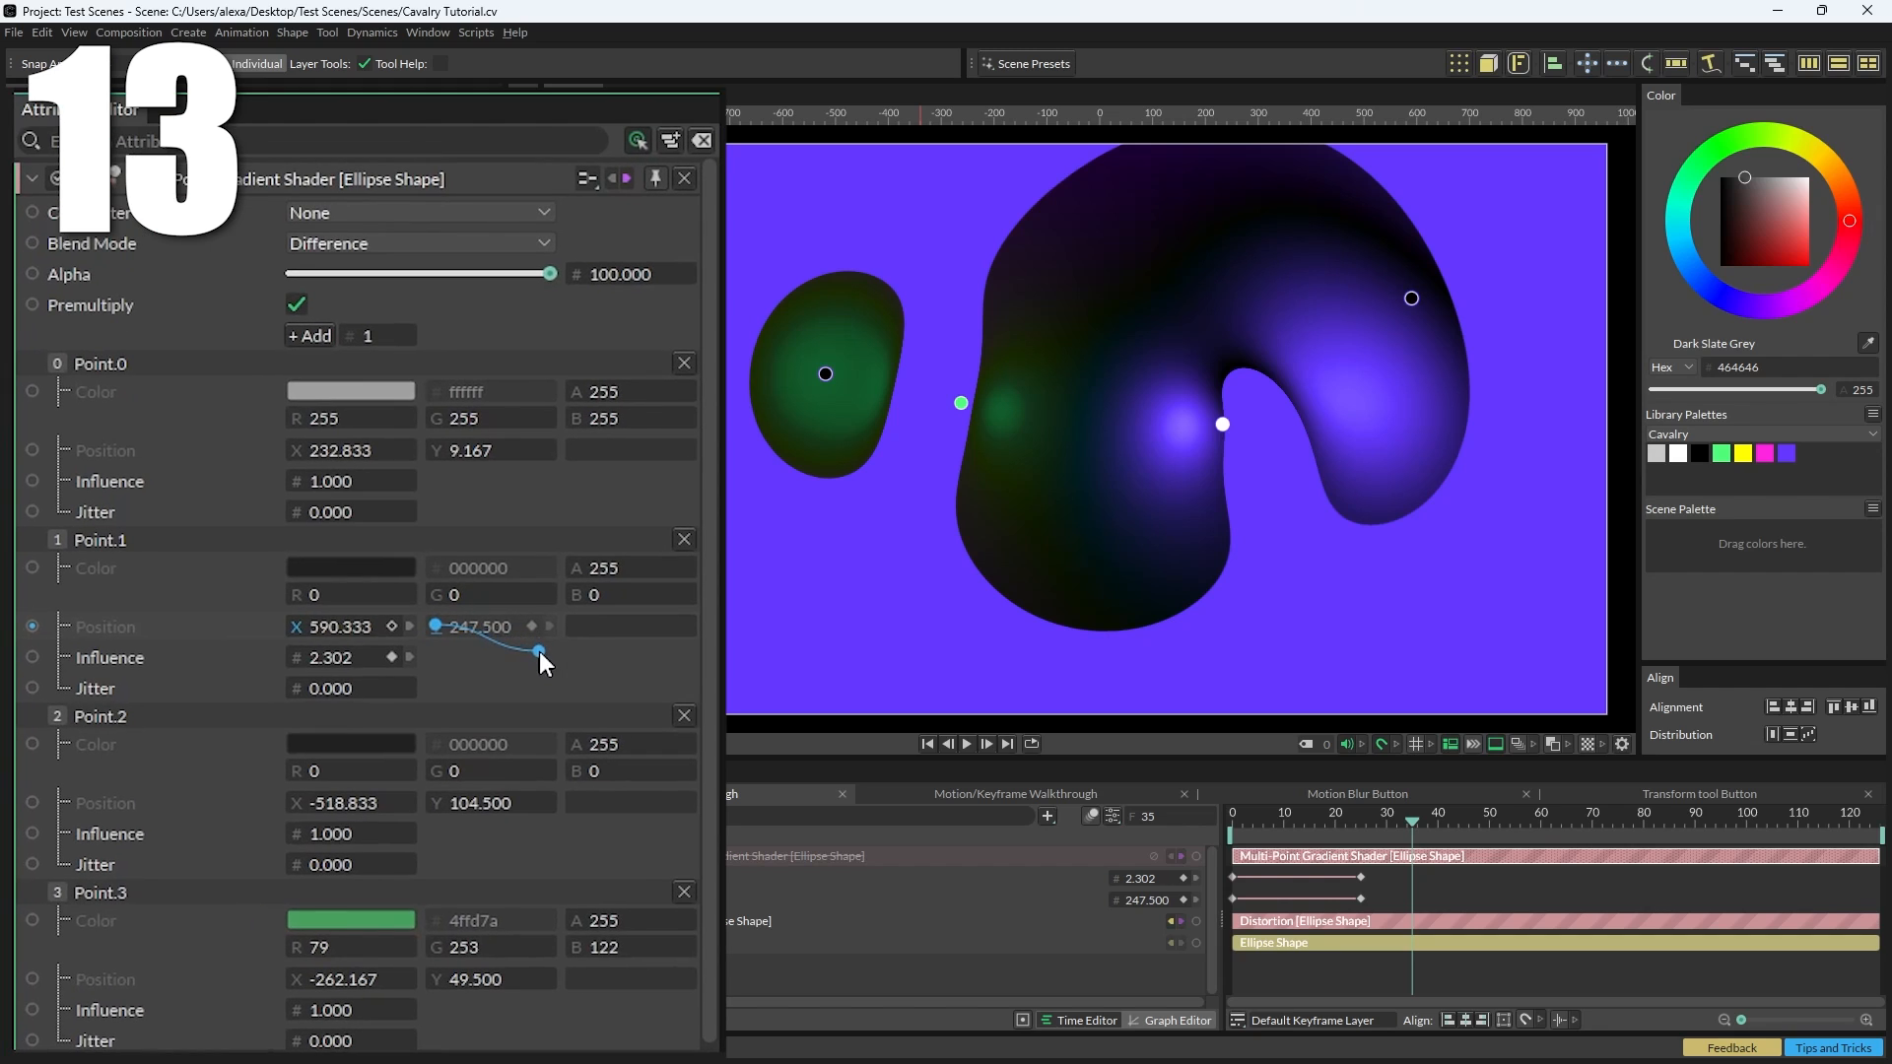
{"action": "left_click_drag", "start_coordinate": [541, 653], "coordinate": [436, 802]}
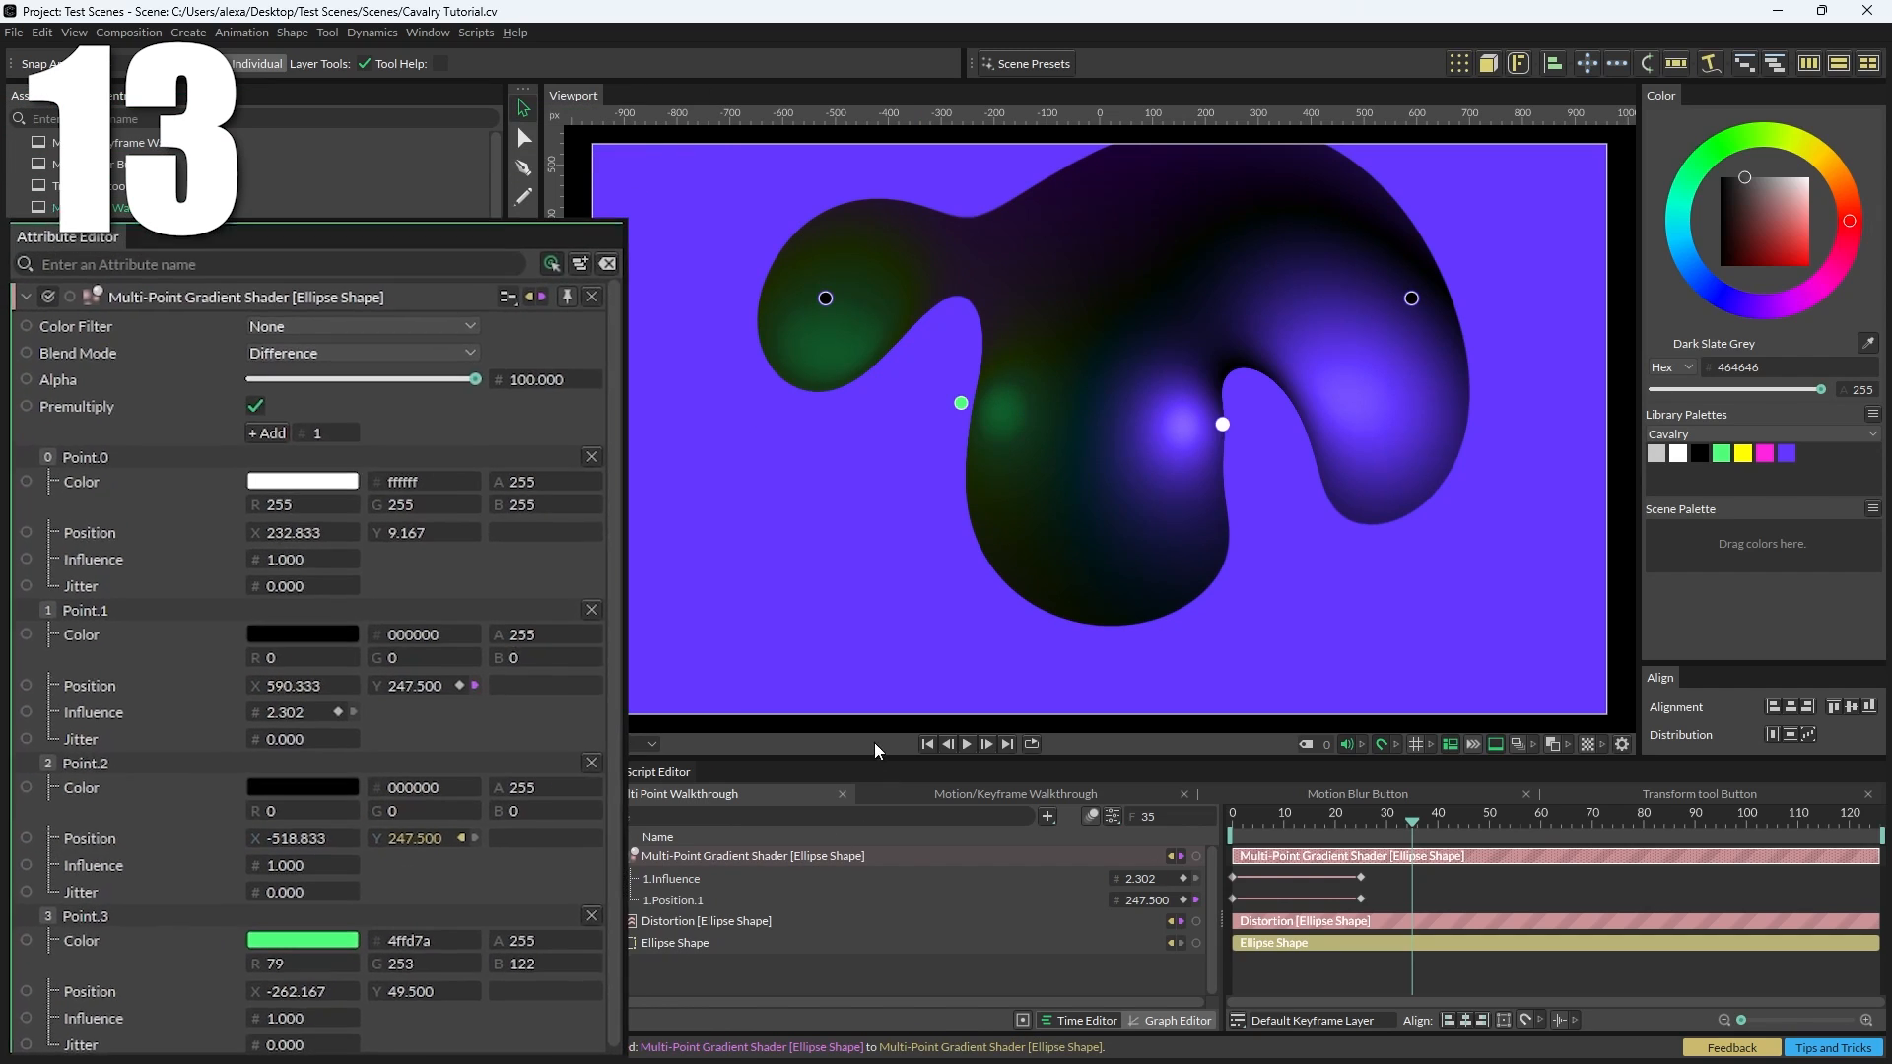
{"action": "left_click", "coordinate": [927, 744]}
{"action": "left_click", "coordinate": [967, 743]}
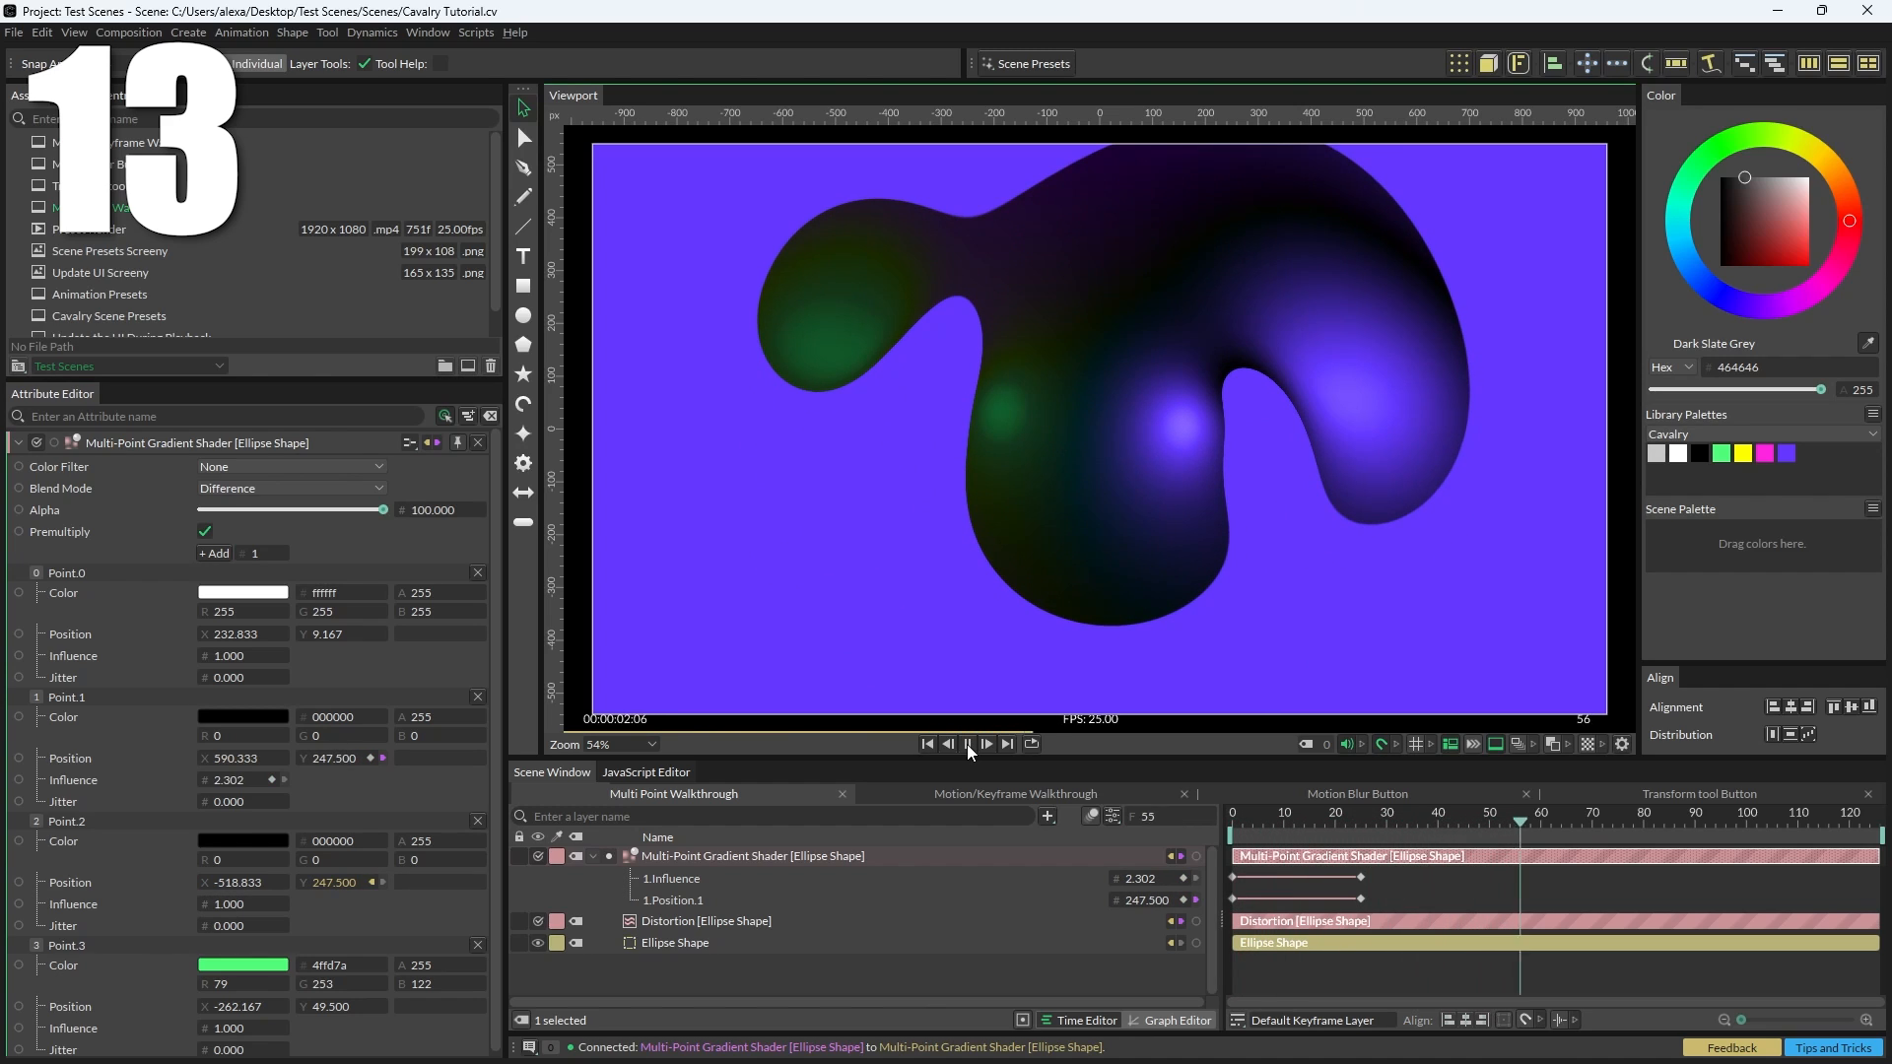
{"action": "left_click", "coordinate": [966, 742]}
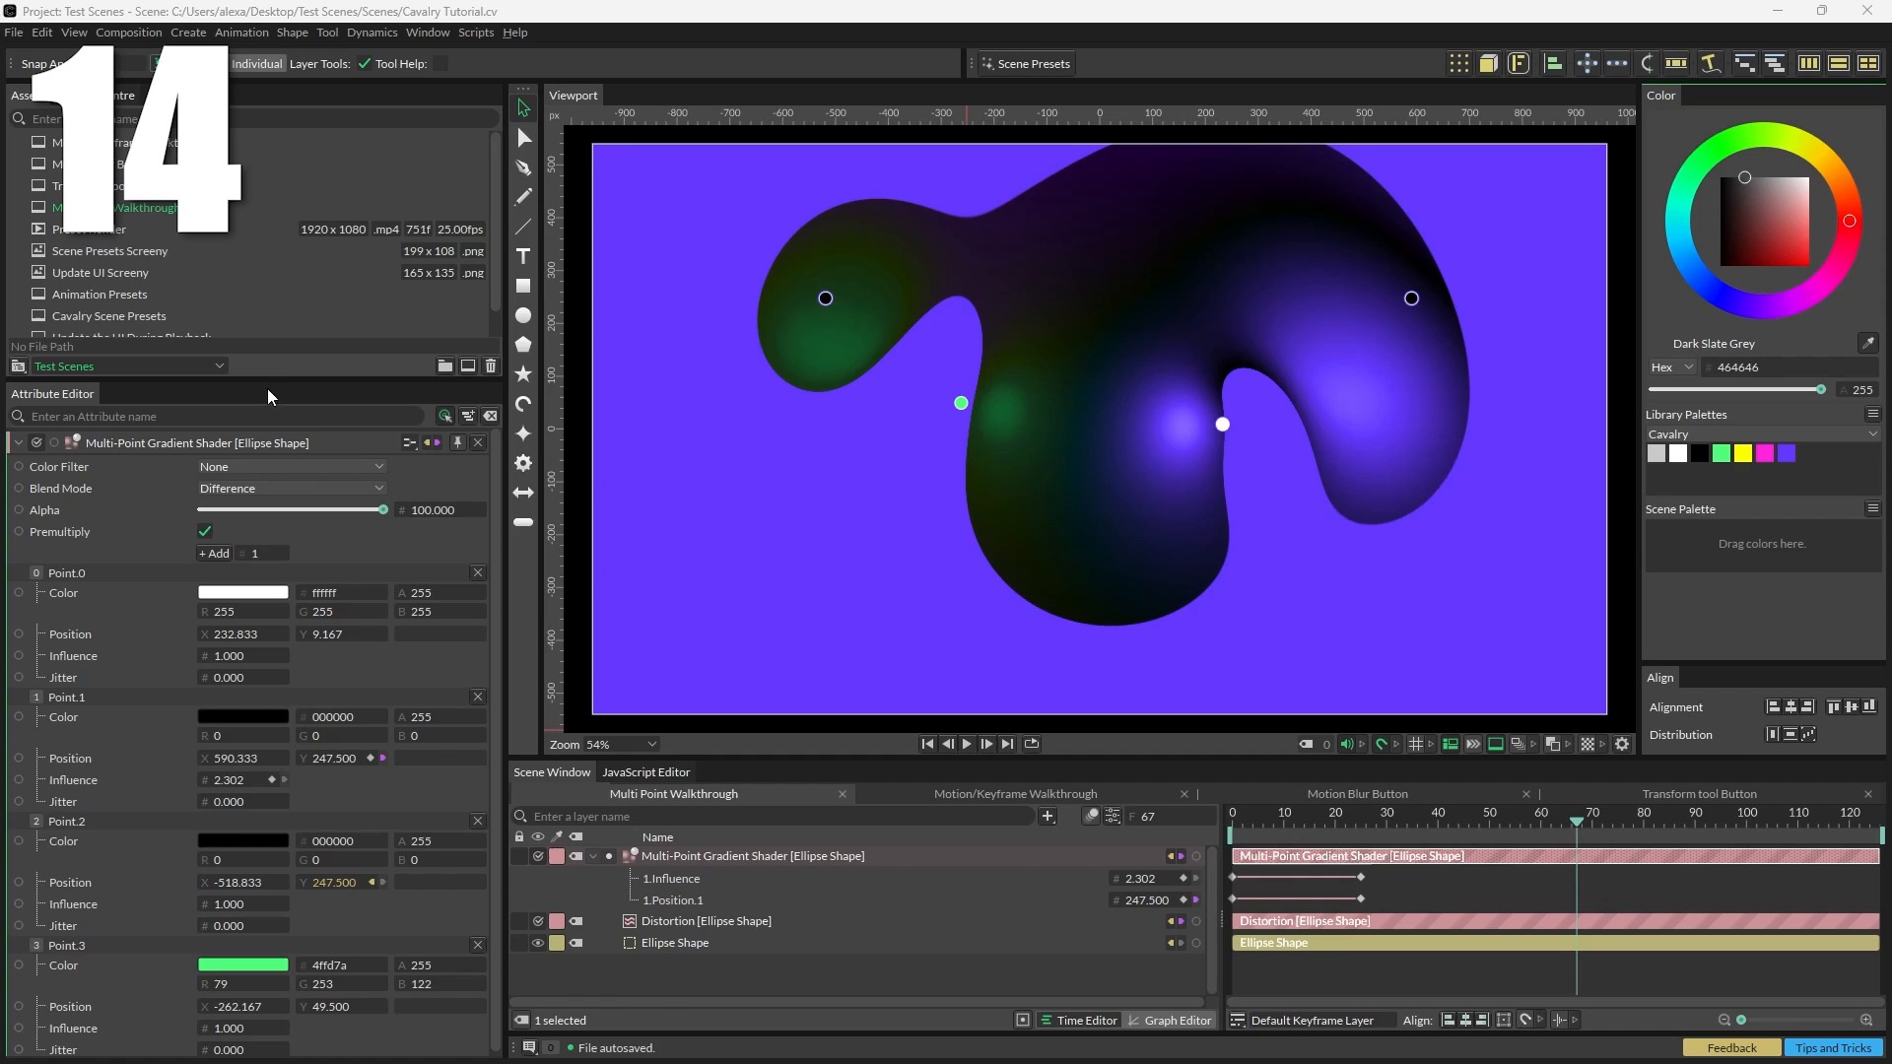
Step: Add the expression /2 to Point.2's position and play the animation
{"action": "left_click_drag", "start_coordinate": [266, 383], "coordinate": [256, 283]}
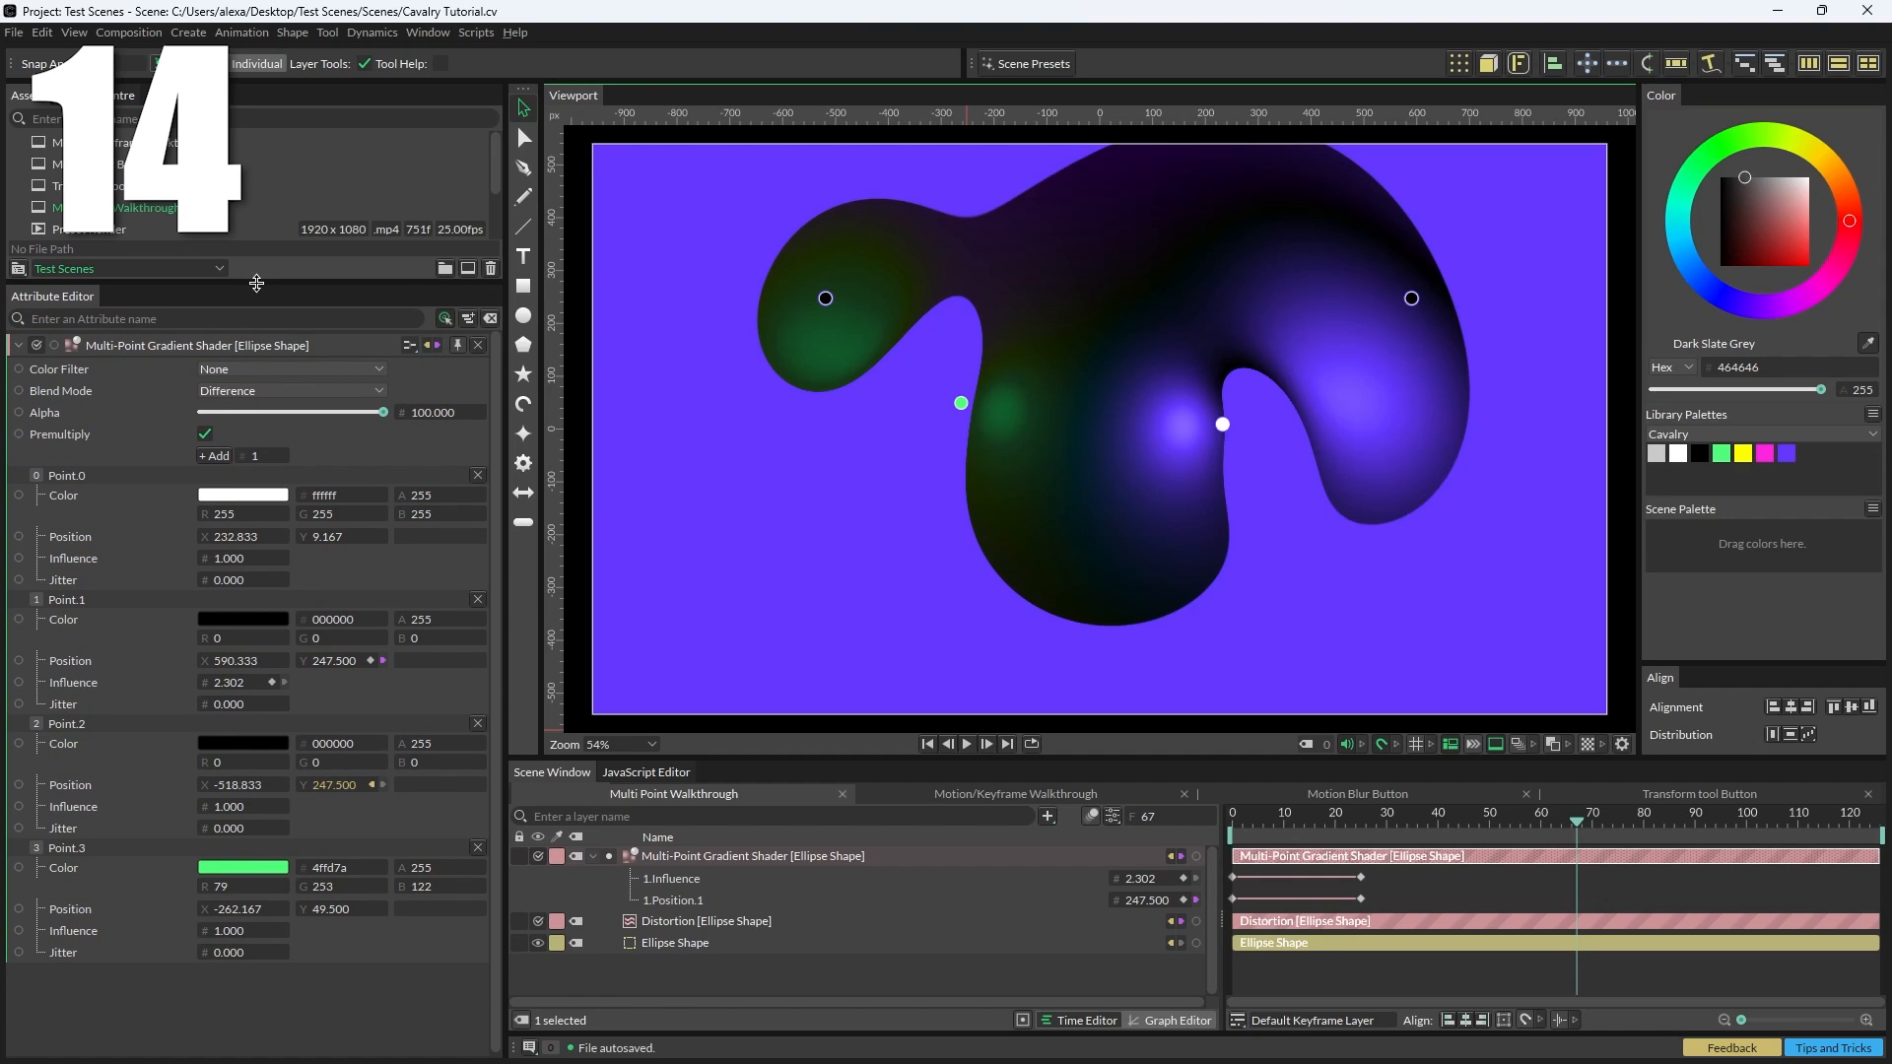
{"action": "right_click", "coordinate": [146, 778]}
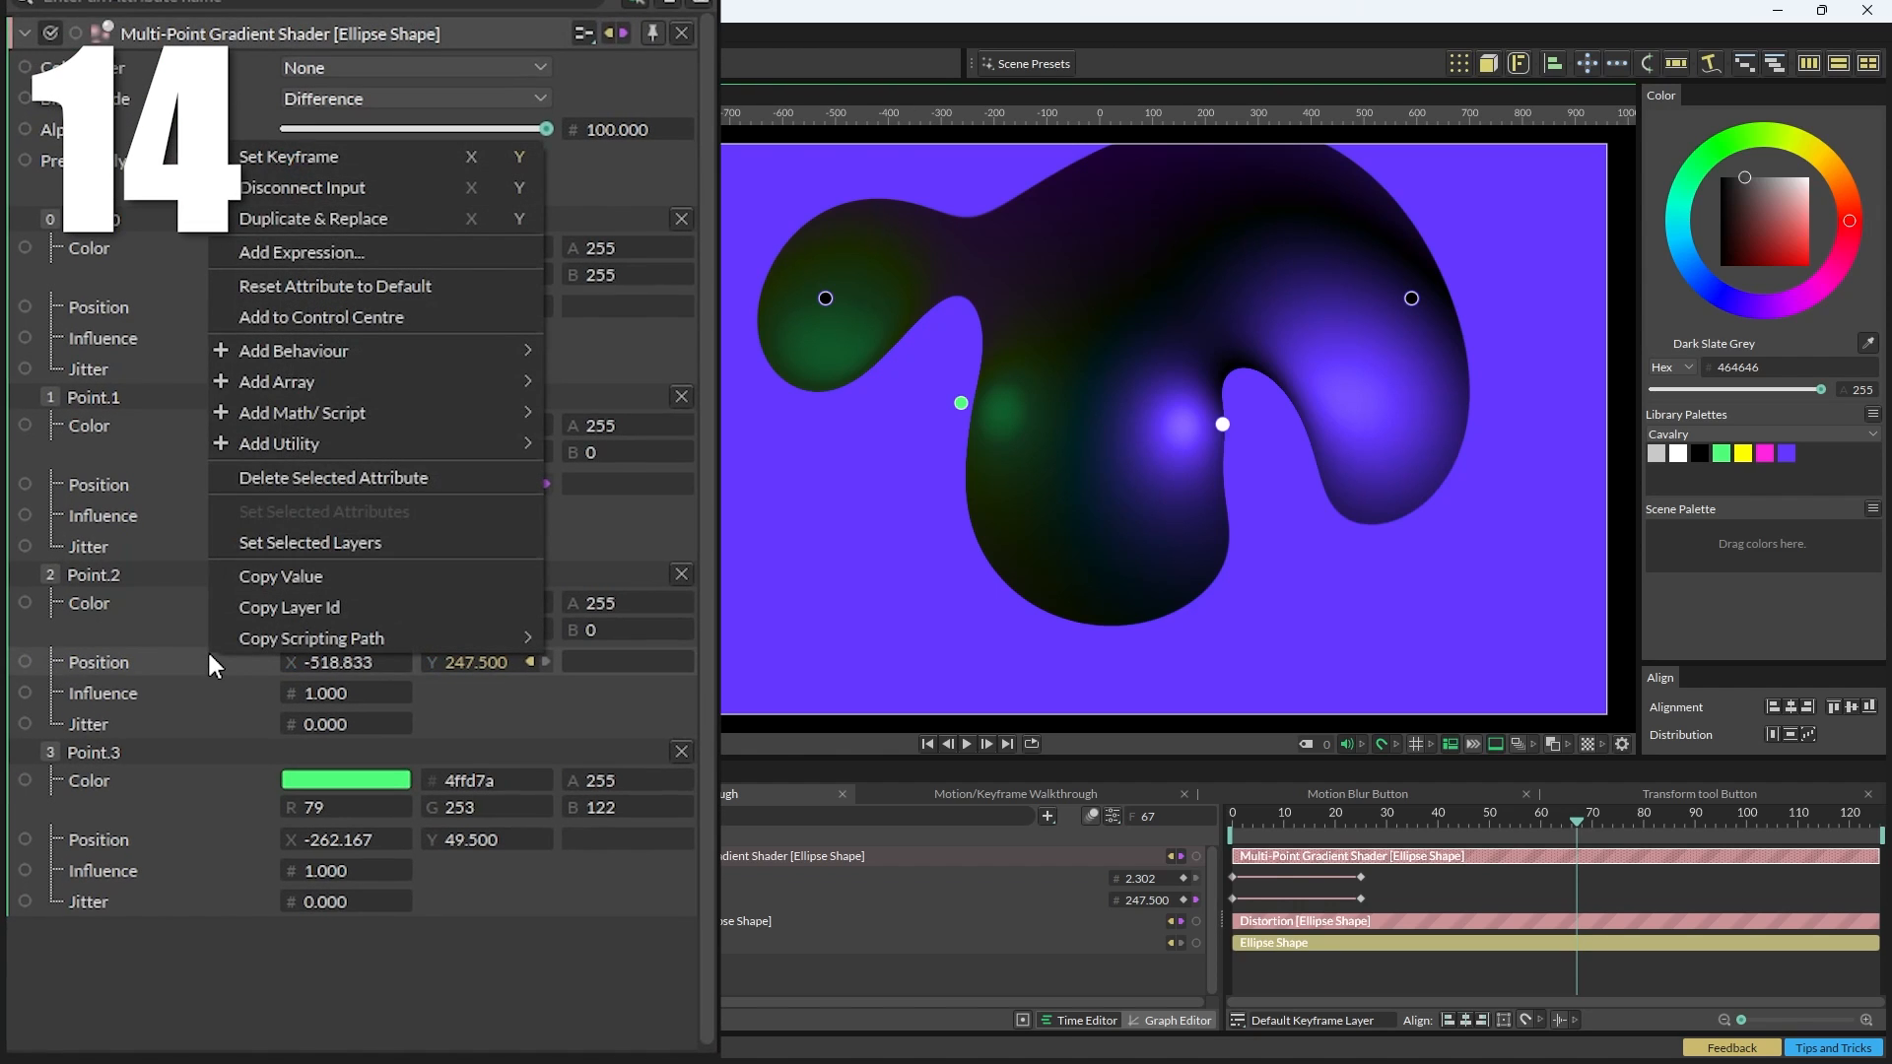
{"action": "left_click", "coordinate": [341, 251]}
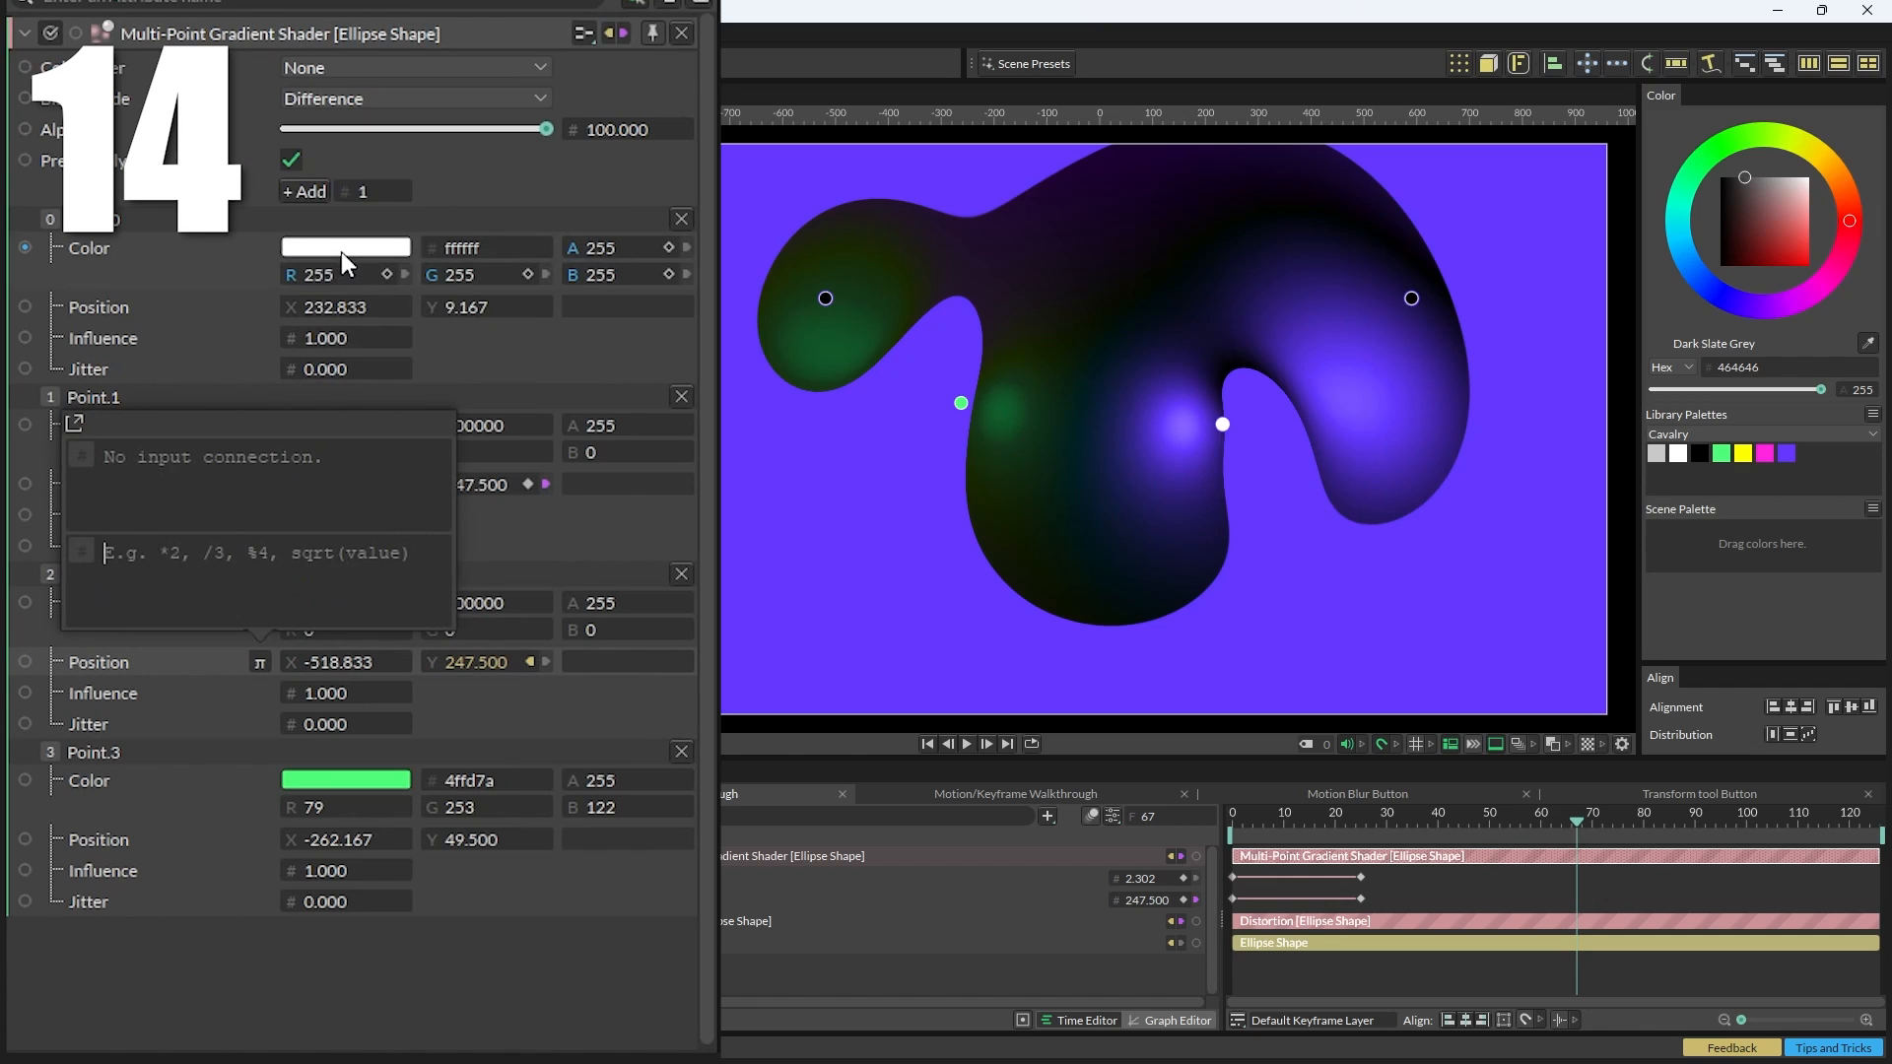
{"action": "left_click", "coordinate": [204, 553]}
{"action": "type", "text": "/2"}
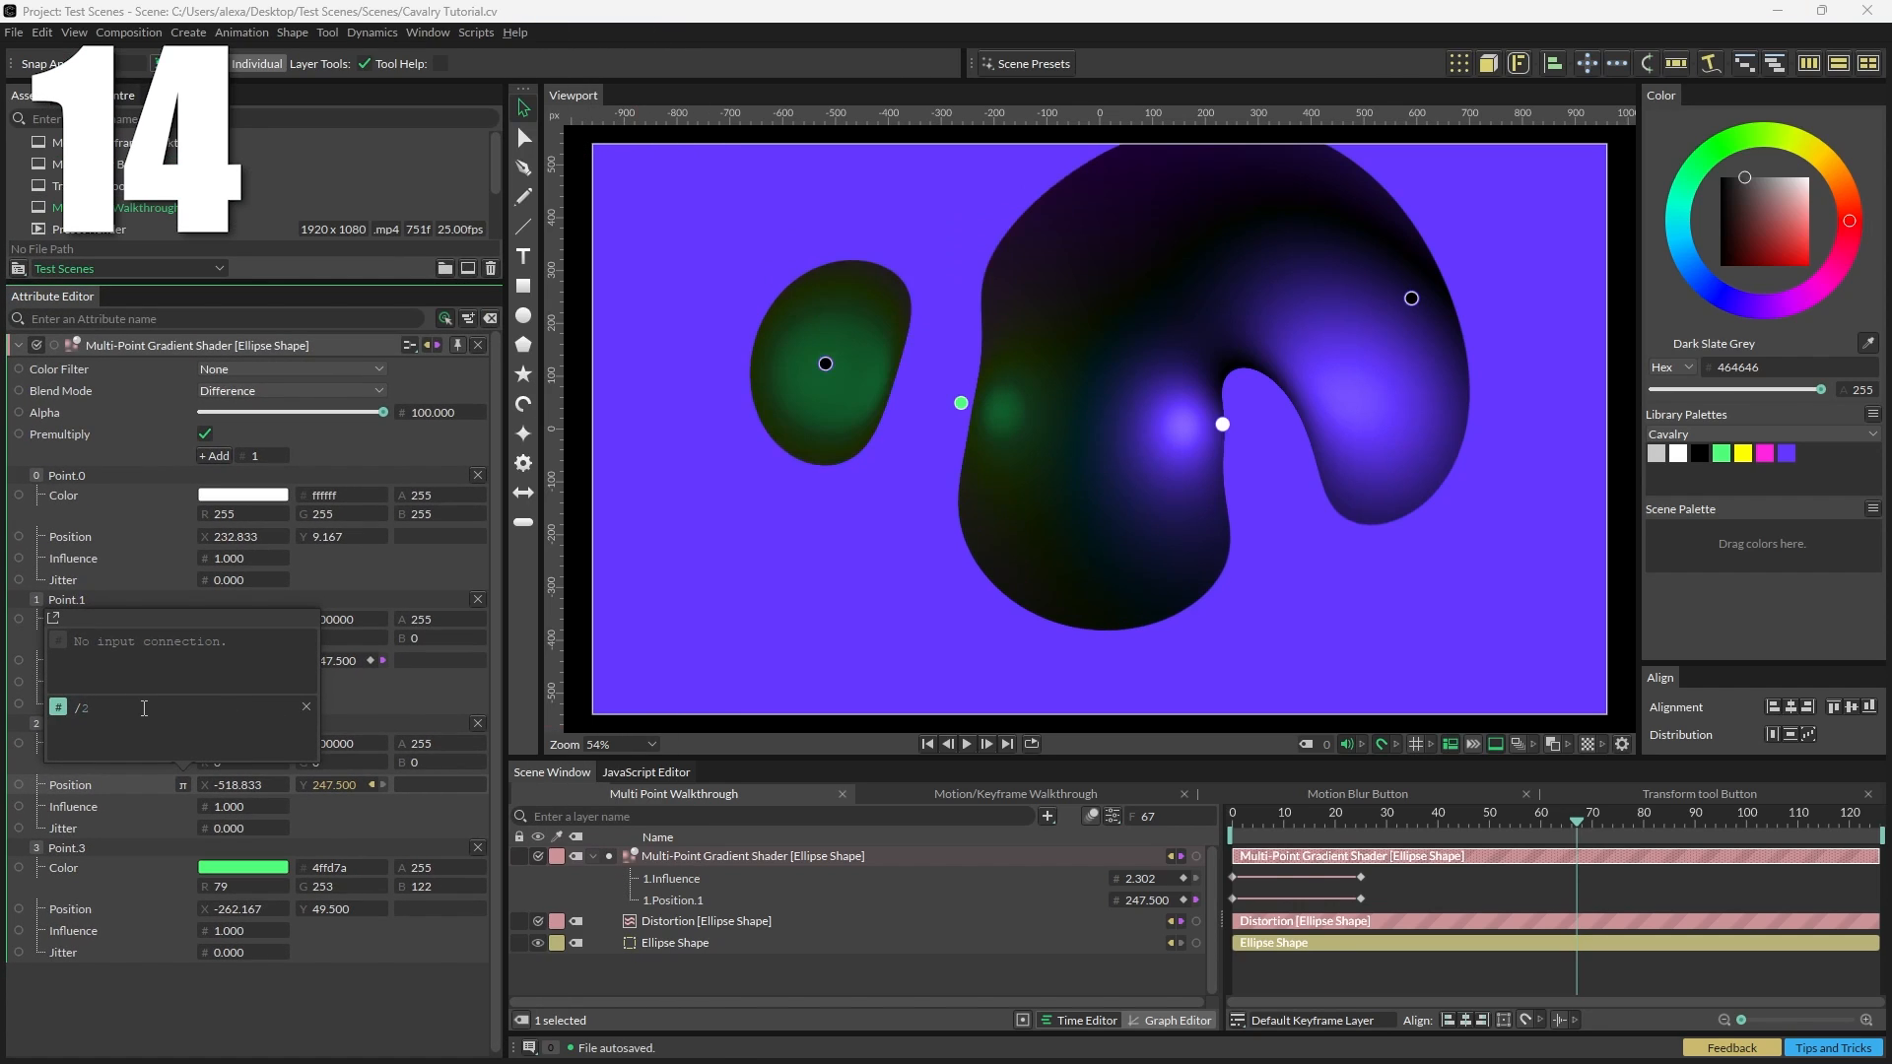
{"action": "left_click", "coordinate": [966, 743]}
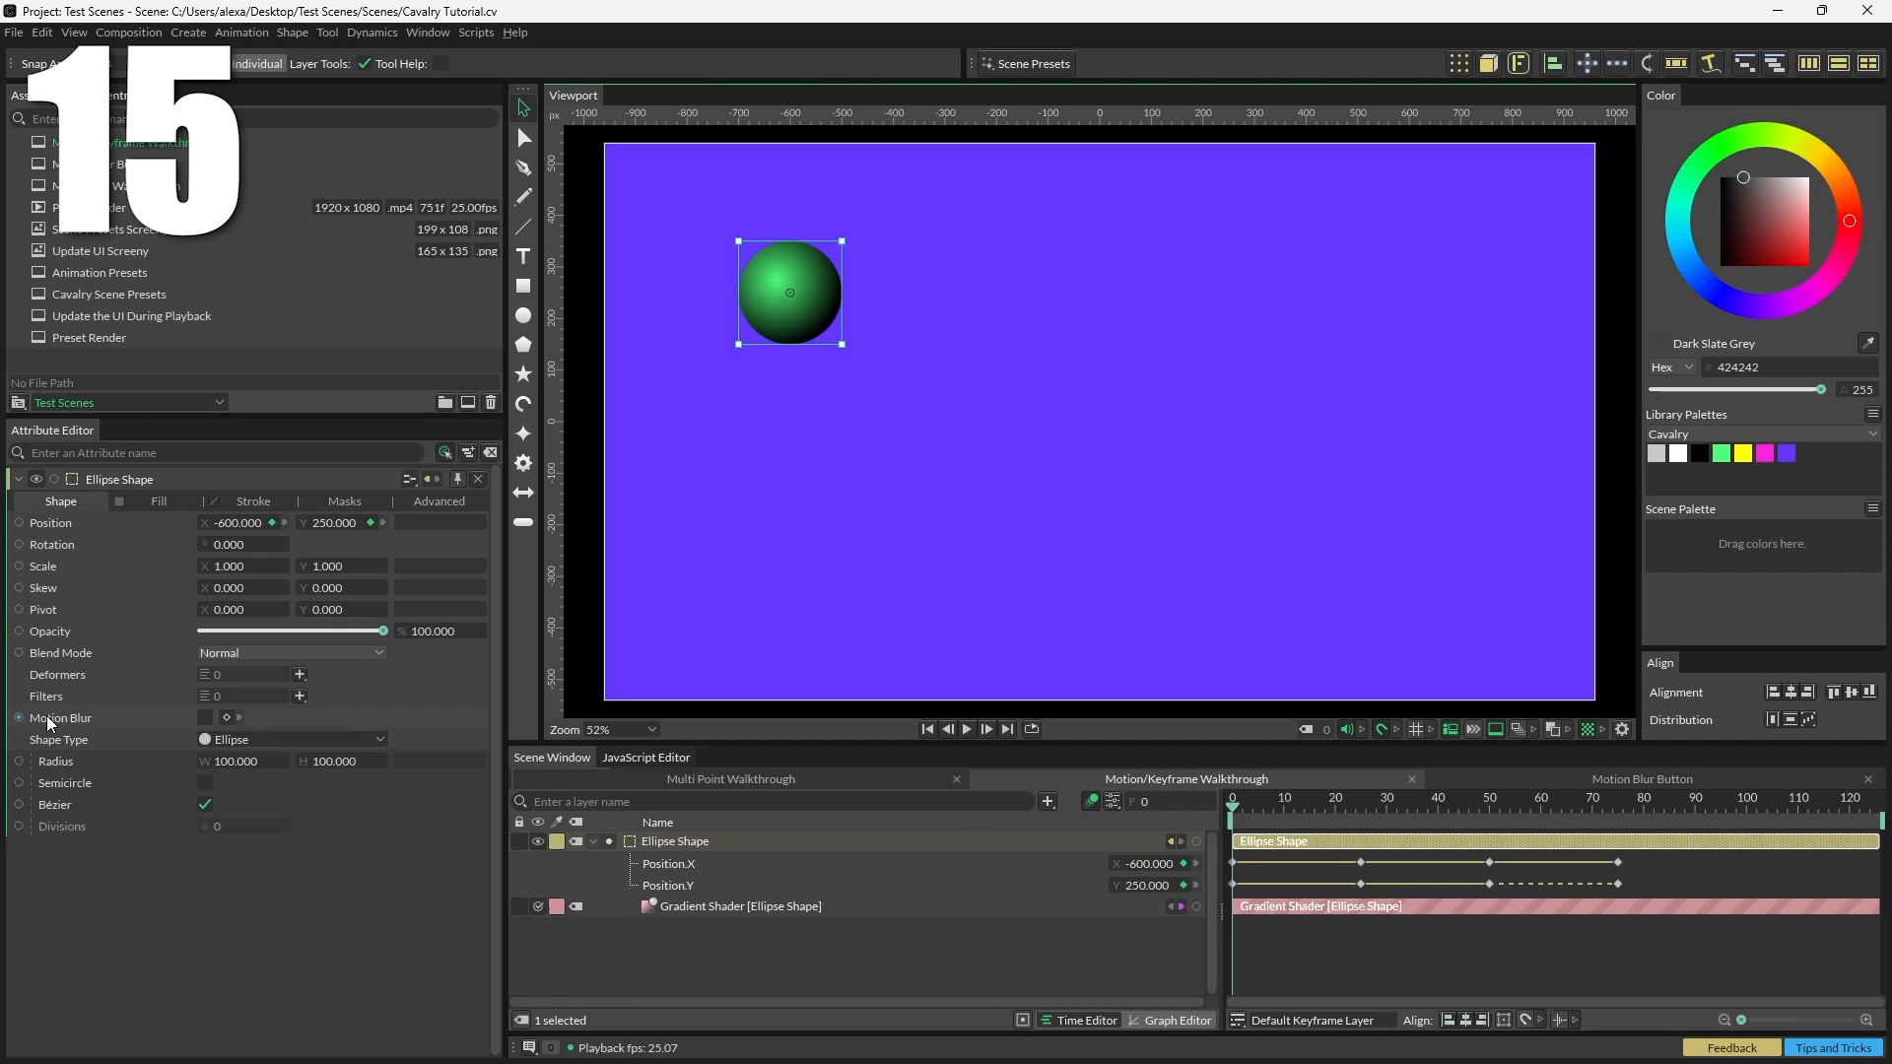
Step: Enable Motion Blur on the moving ellipse shape and play the animation
{"action": "left_click", "coordinate": [204, 716]}
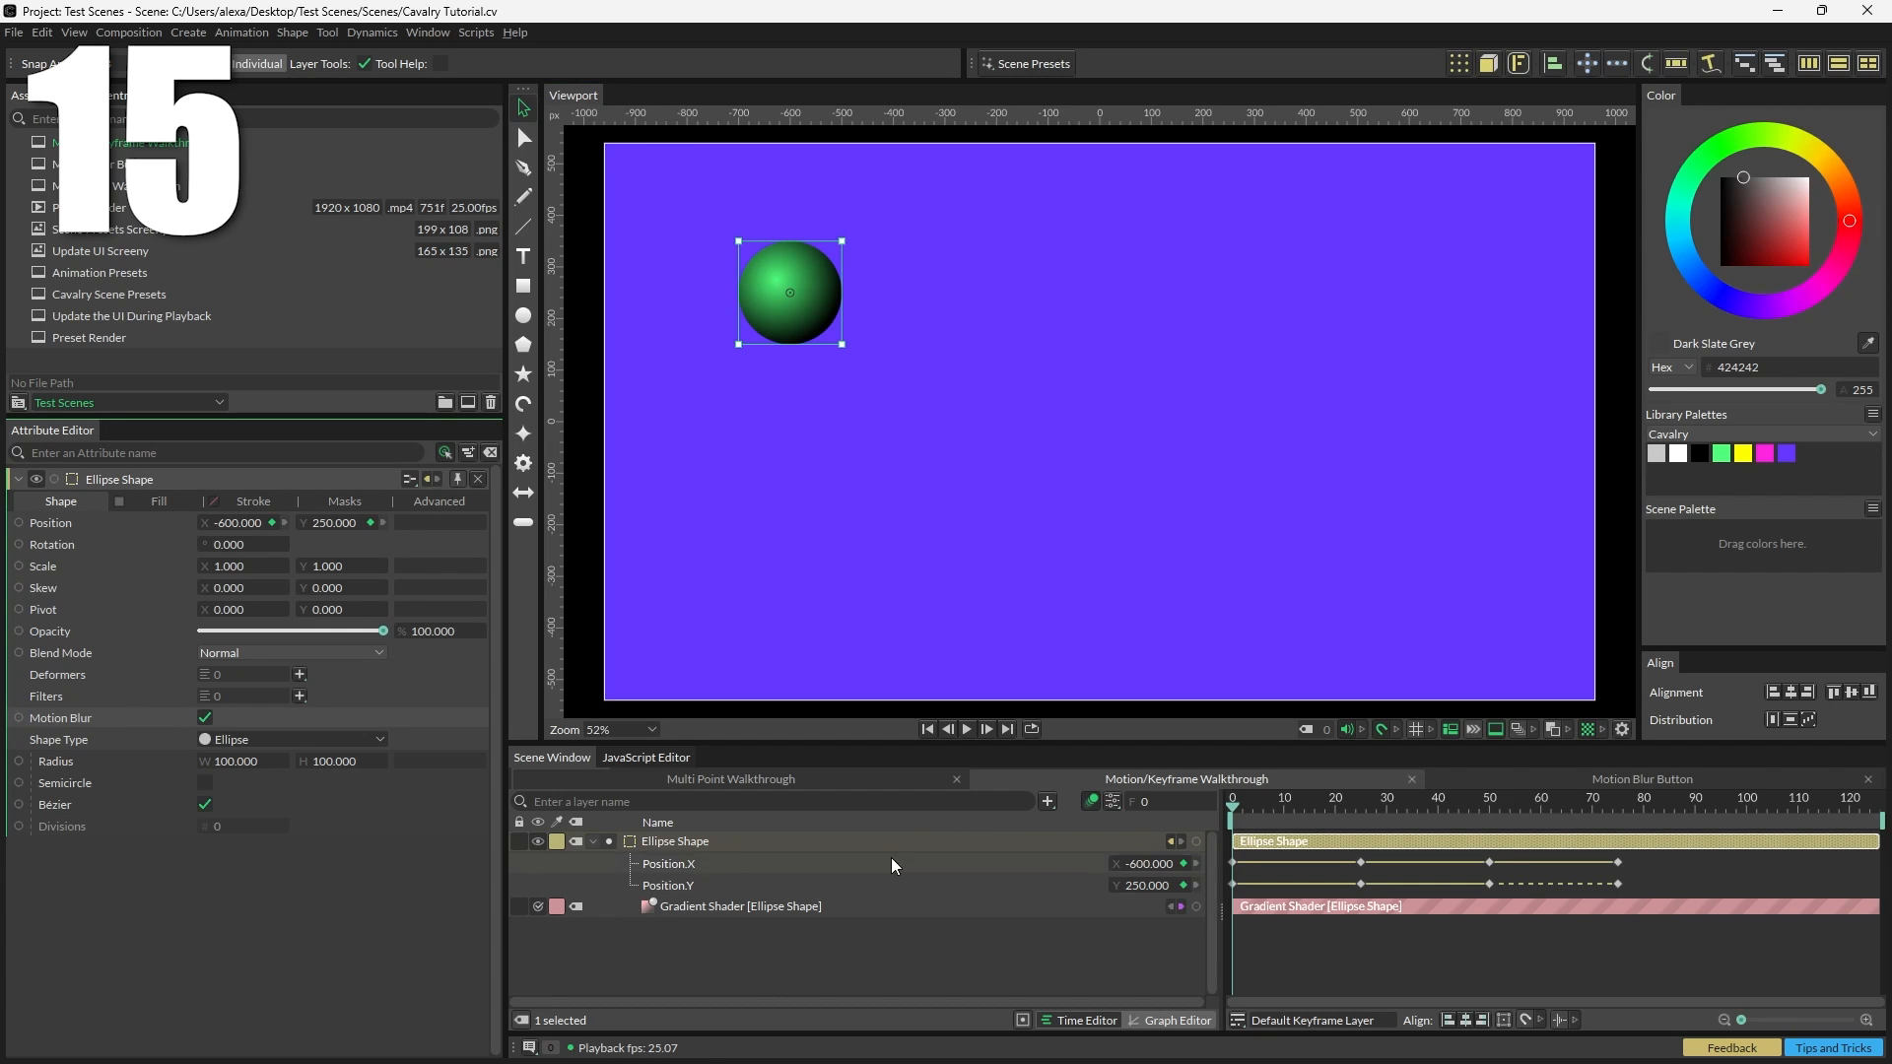
{"action": "left_click", "coordinate": [967, 728]}
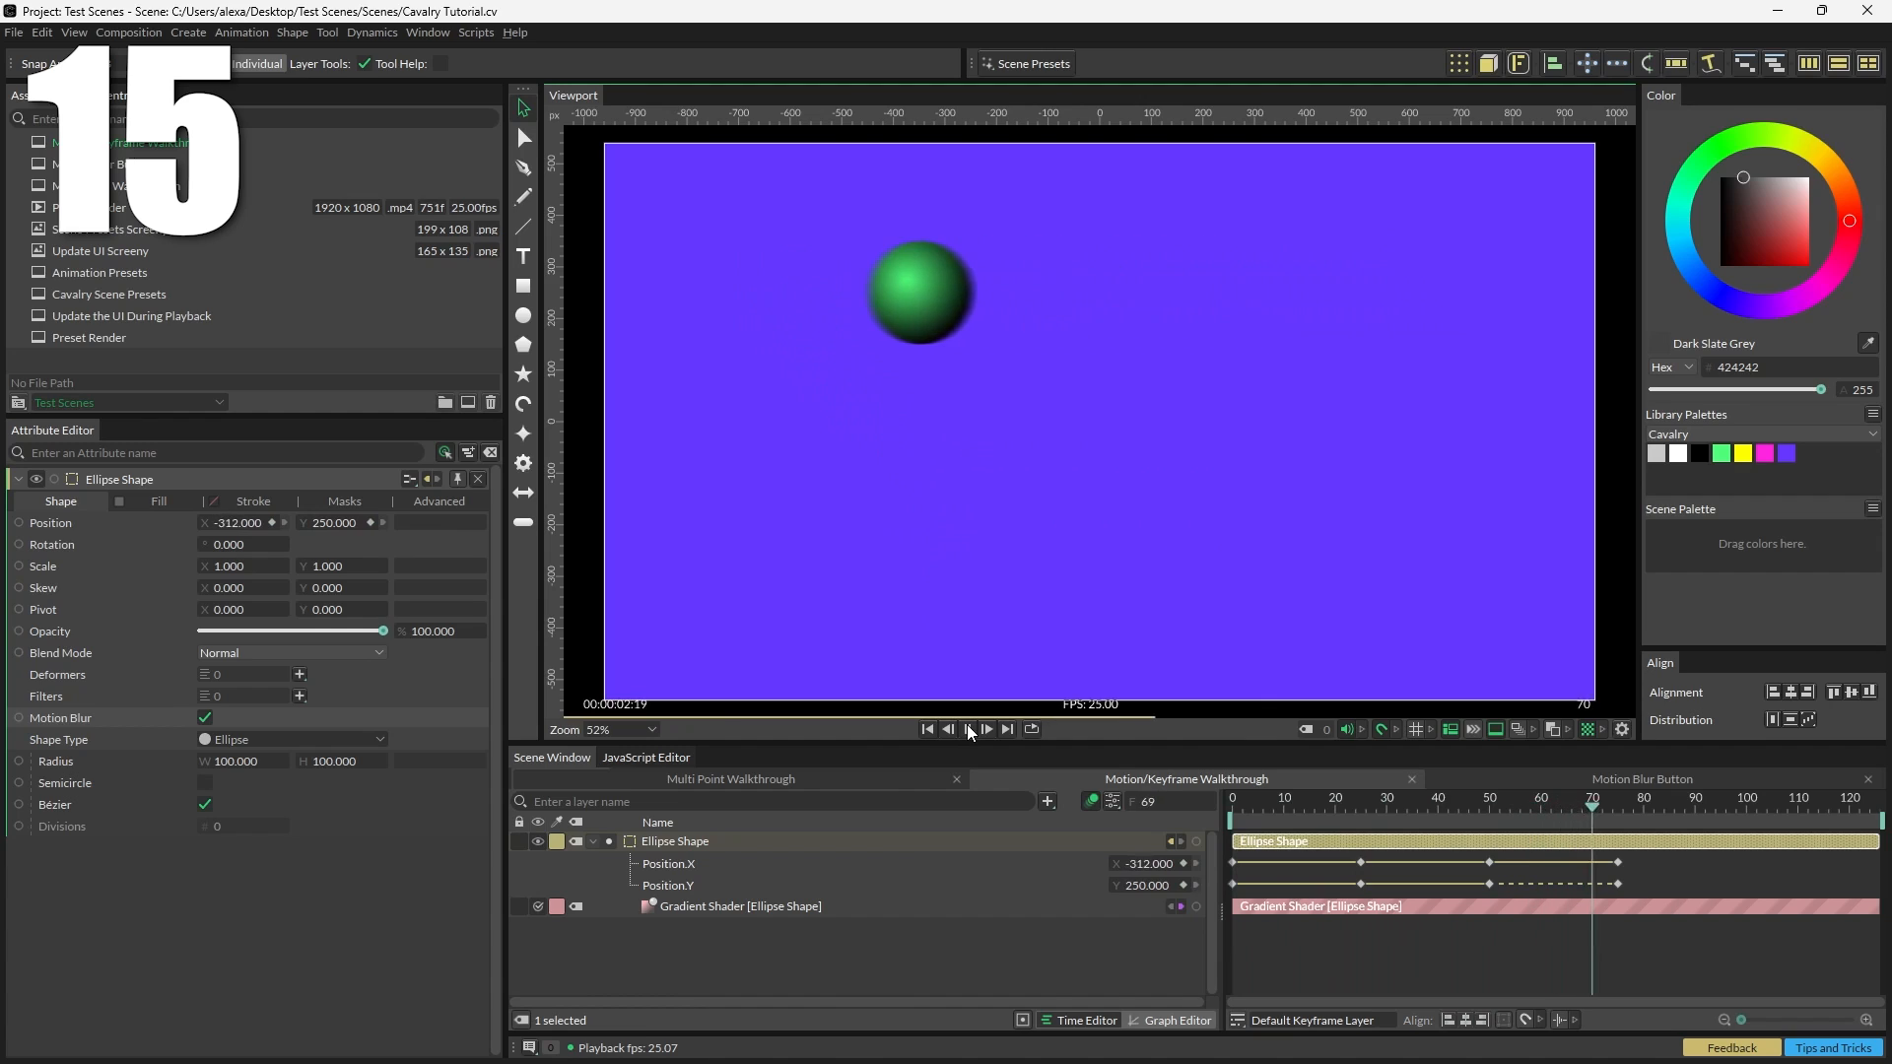
{"action": "left_click", "coordinate": [967, 728]}
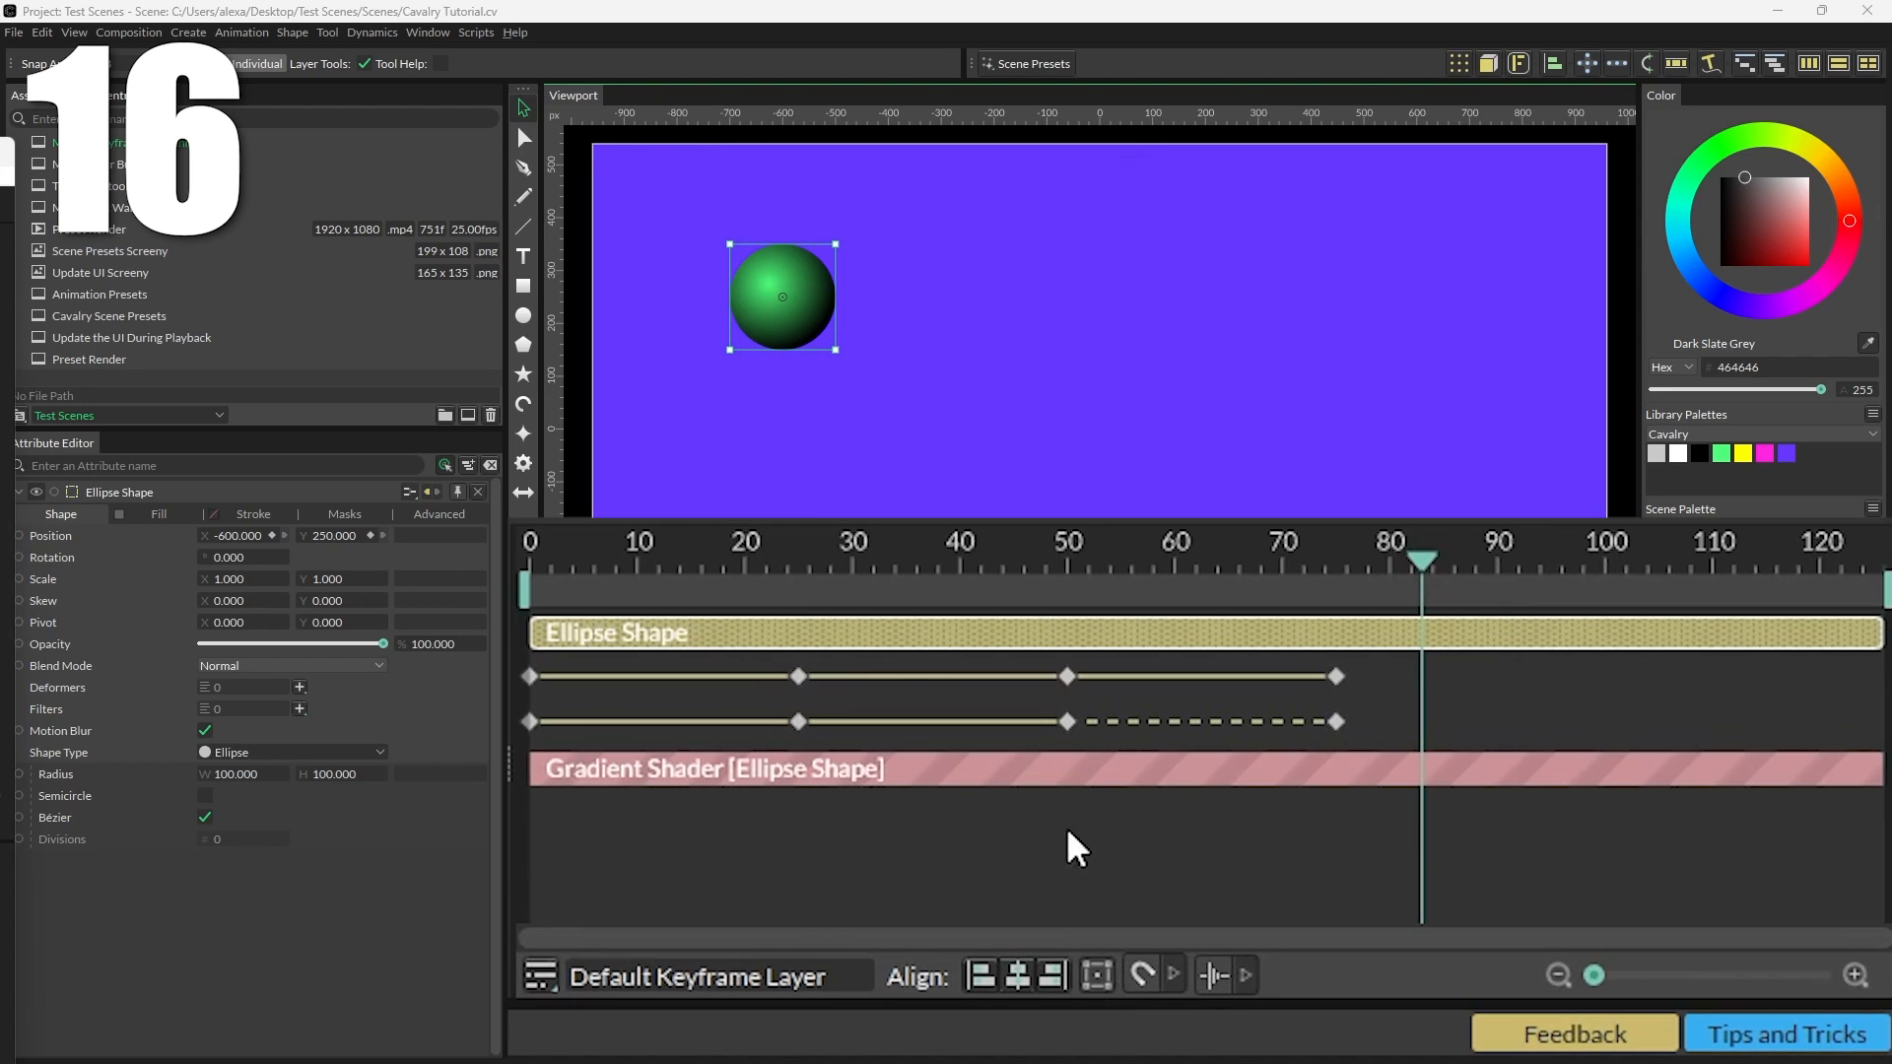
Step: Turn on the keyframe transform box, select all the Ellipse Shape keyframes and scale them
{"action": "left_click", "coordinate": [1103, 979]}
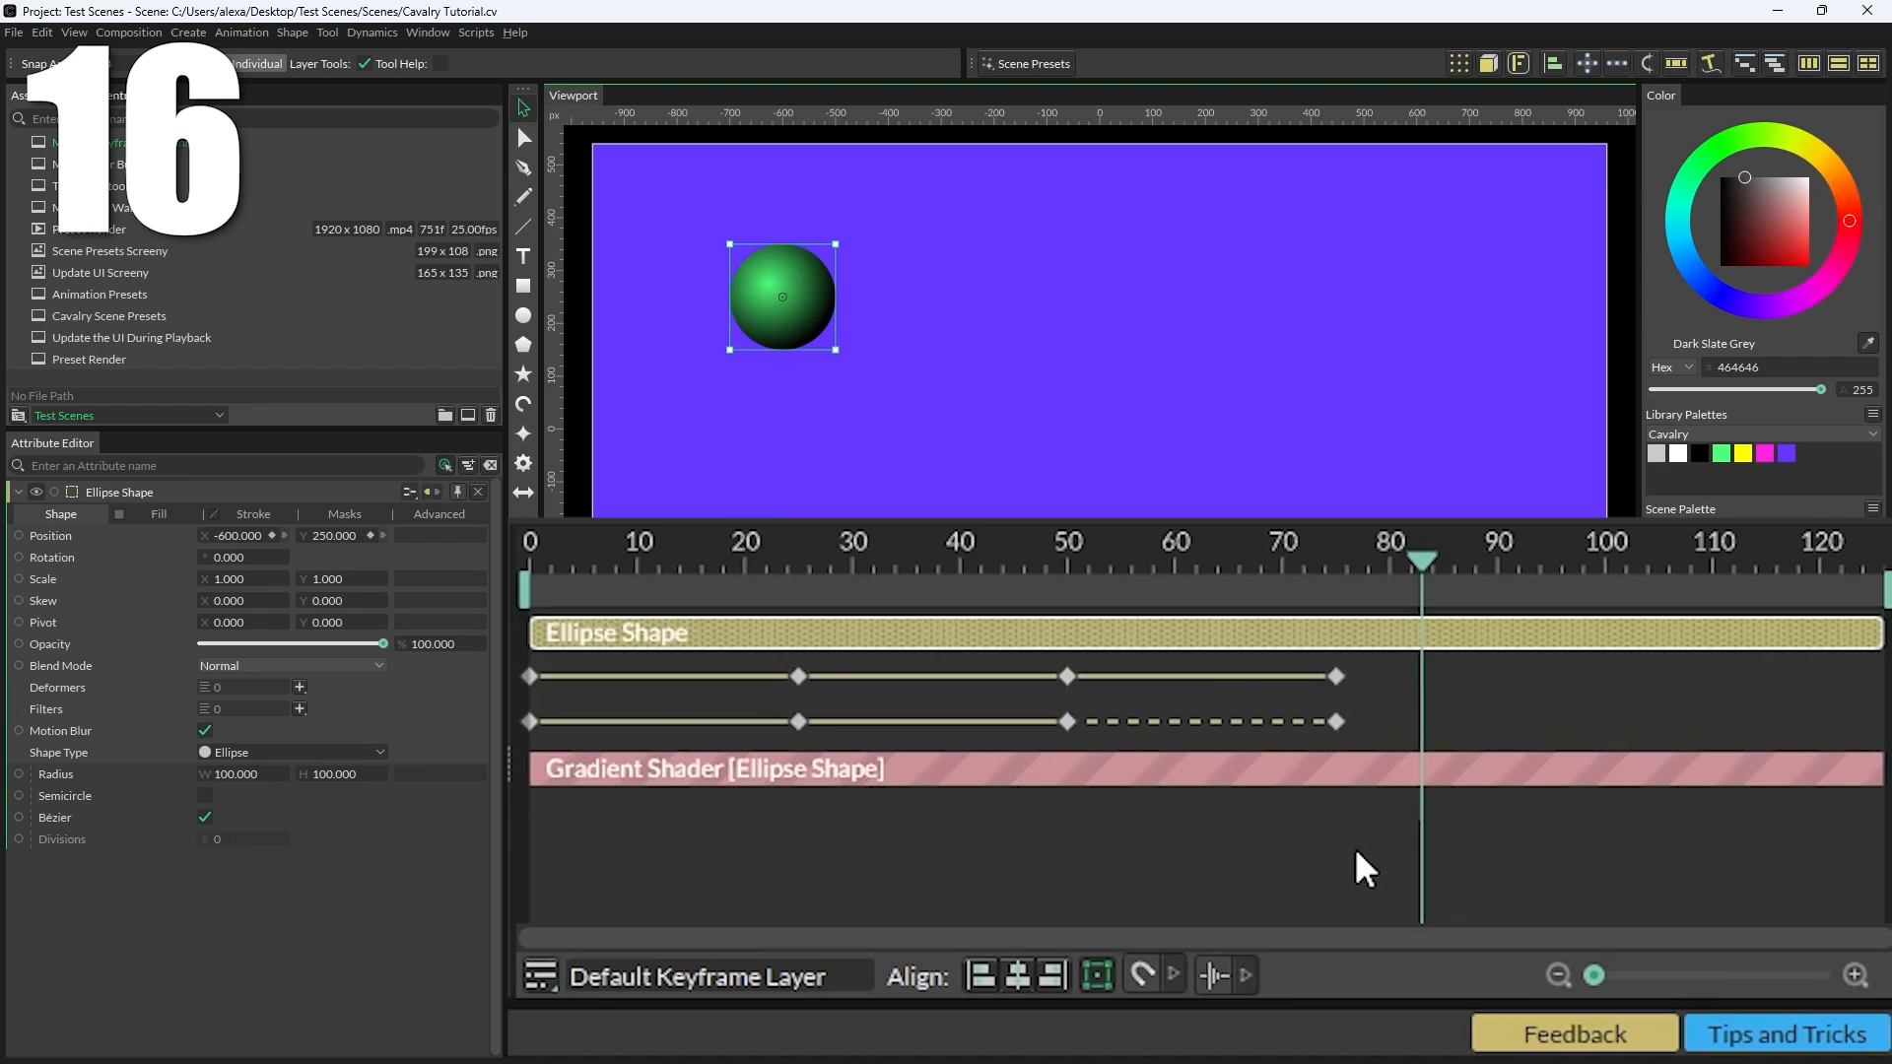
{"action": "left_click", "coordinate": [1378, 860]}
{"action": "left_click_drag", "start_coordinate": [1377, 855], "coordinate": [523, 631]}
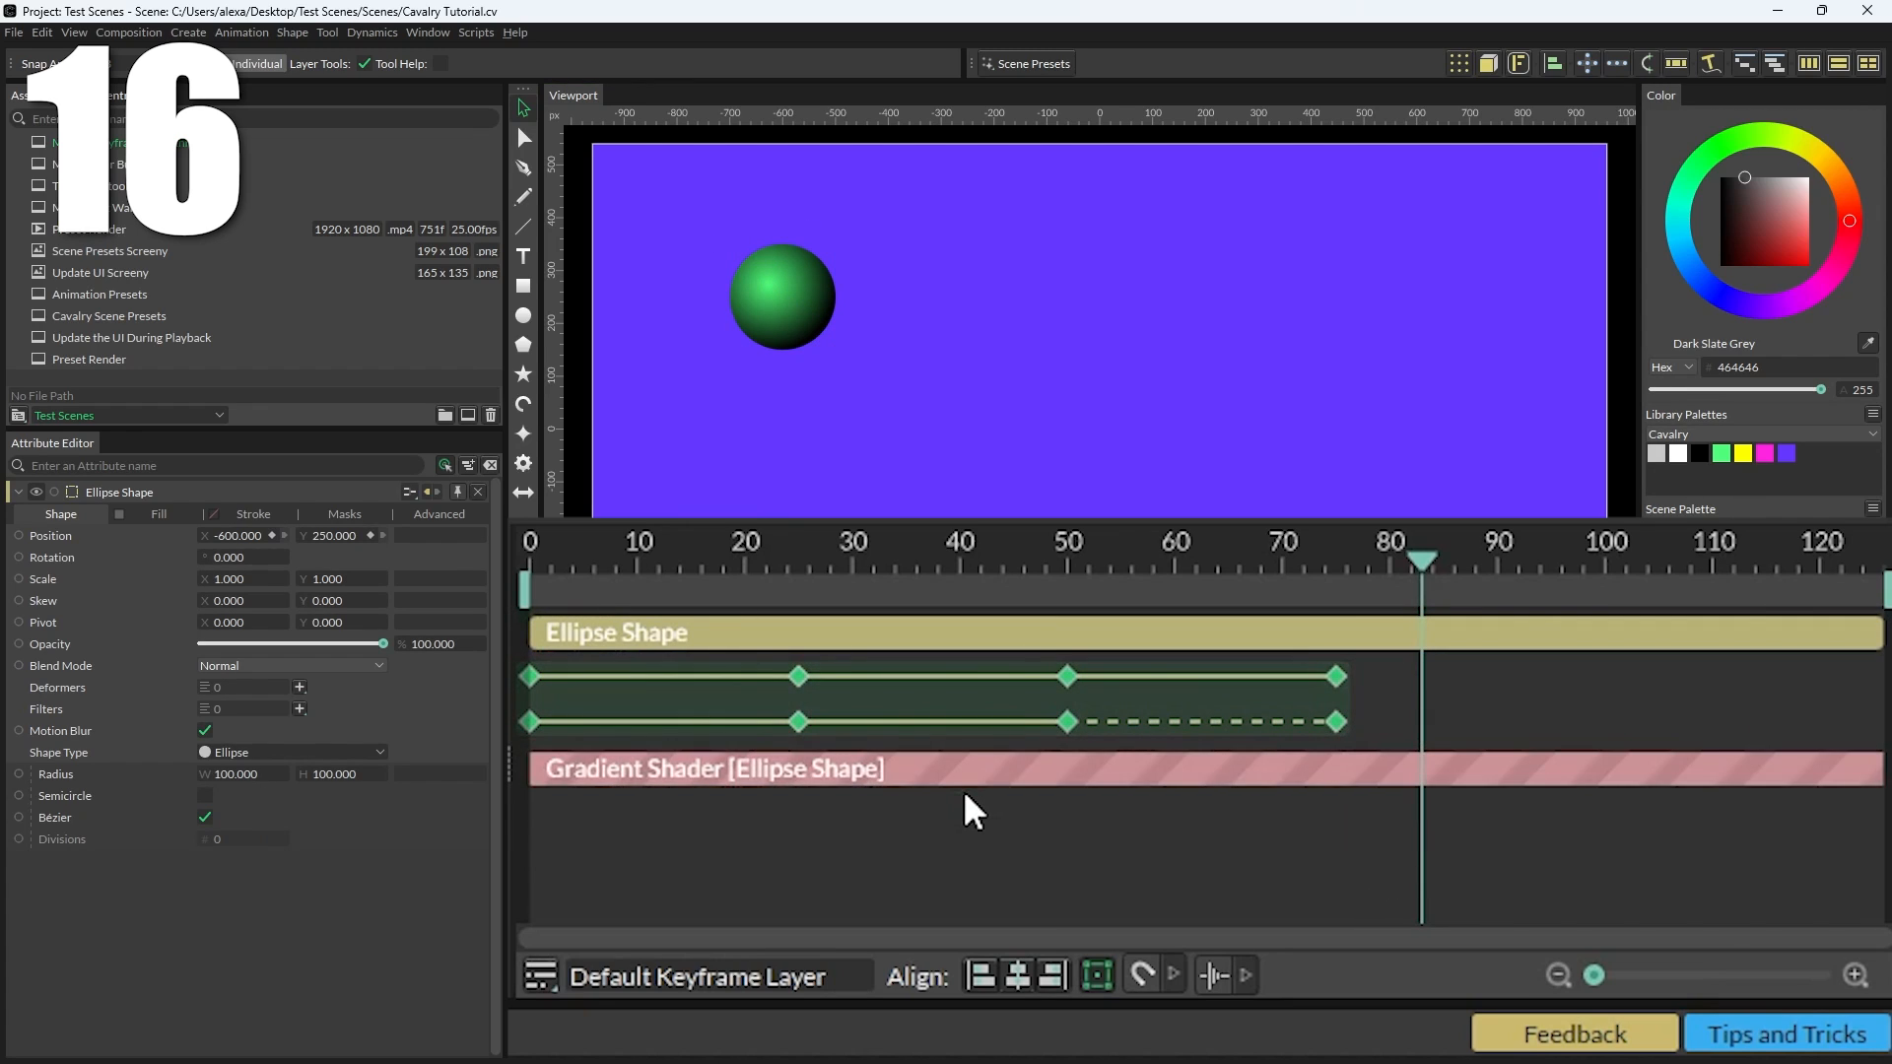
{"action": "mouse_move", "coordinate": [937, 709]}
{"action": "left_mouse_down"}
{"action": "mouse_move", "coordinate": [1445, 710]}
{"action": "mouse_move", "coordinate": [938, 676]}
{"action": "left_mouse_up"}
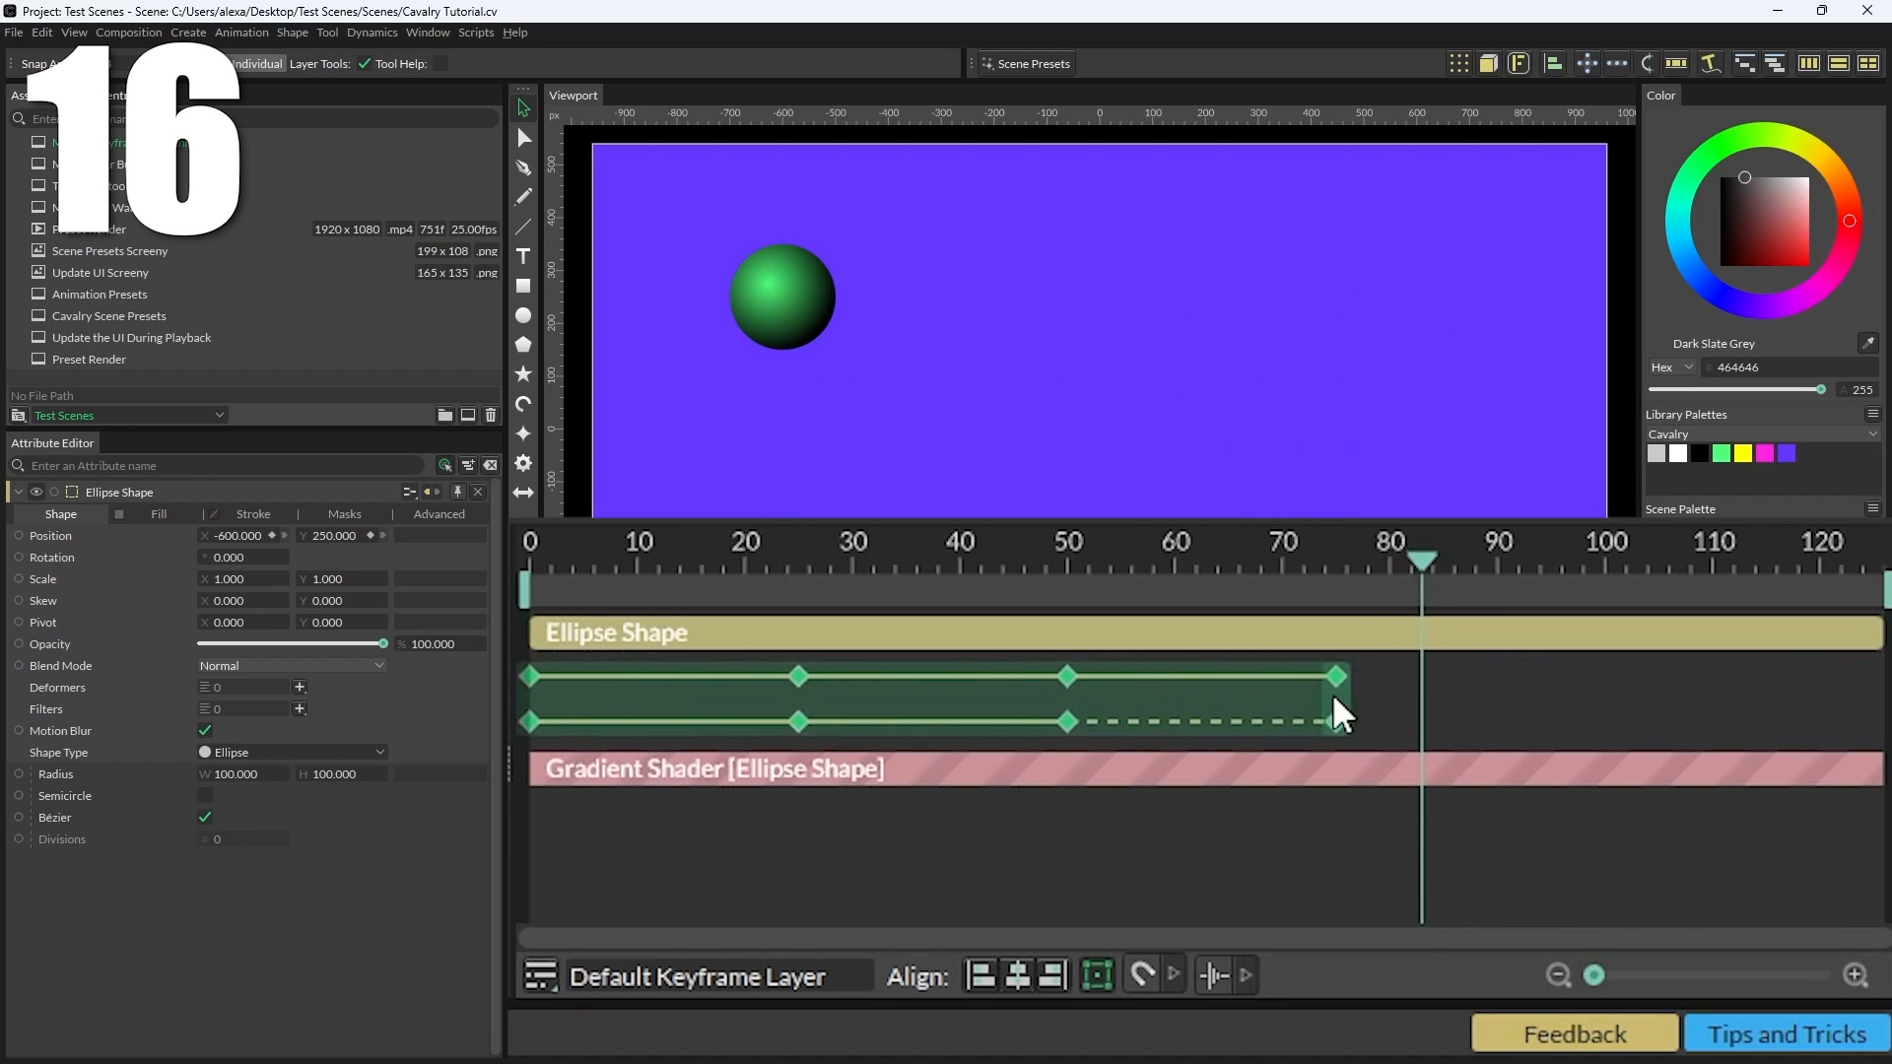
{"action": "left_click_drag", "start_coordinate": [1332, 694], "coordinate": [1268, 729]}
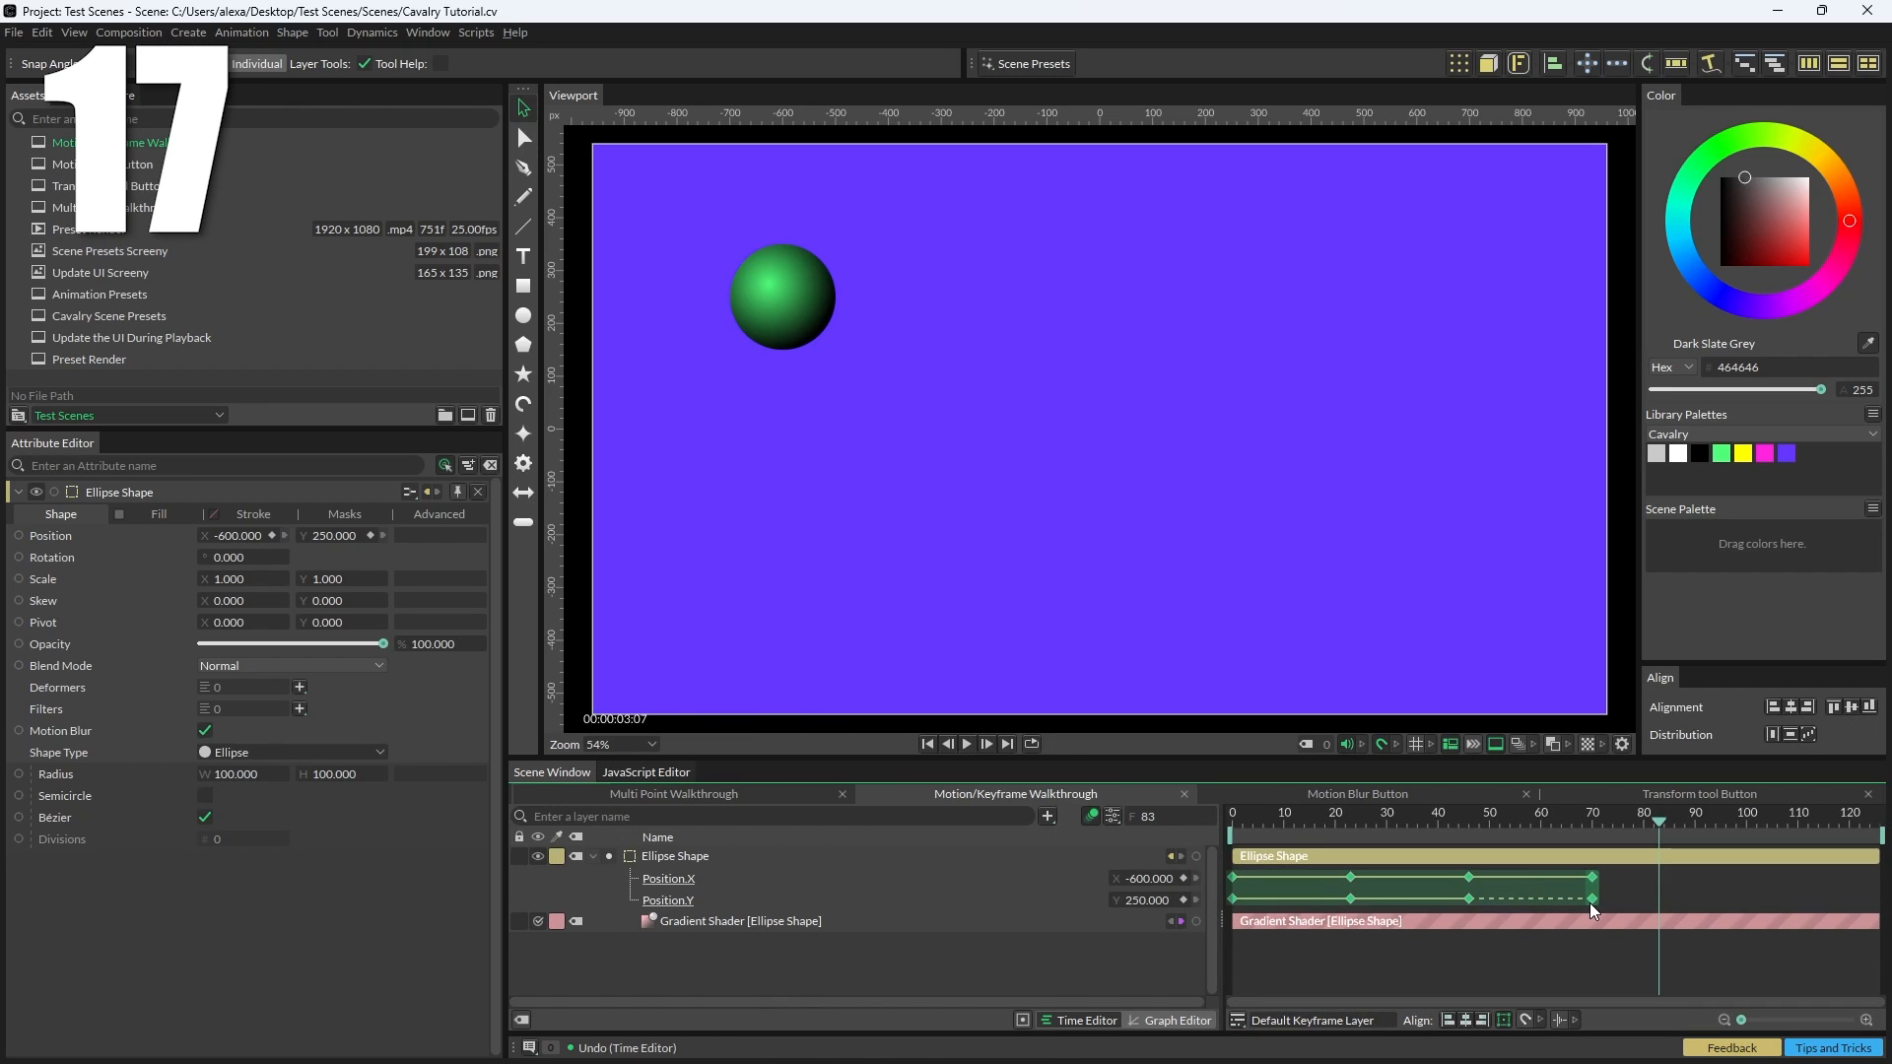
Step: Select all the position keyframes, apply the Slow In, Slow Out magic easing and open the Graph Editor
{"action": "left_click", "coordinate": [1519, 895]}
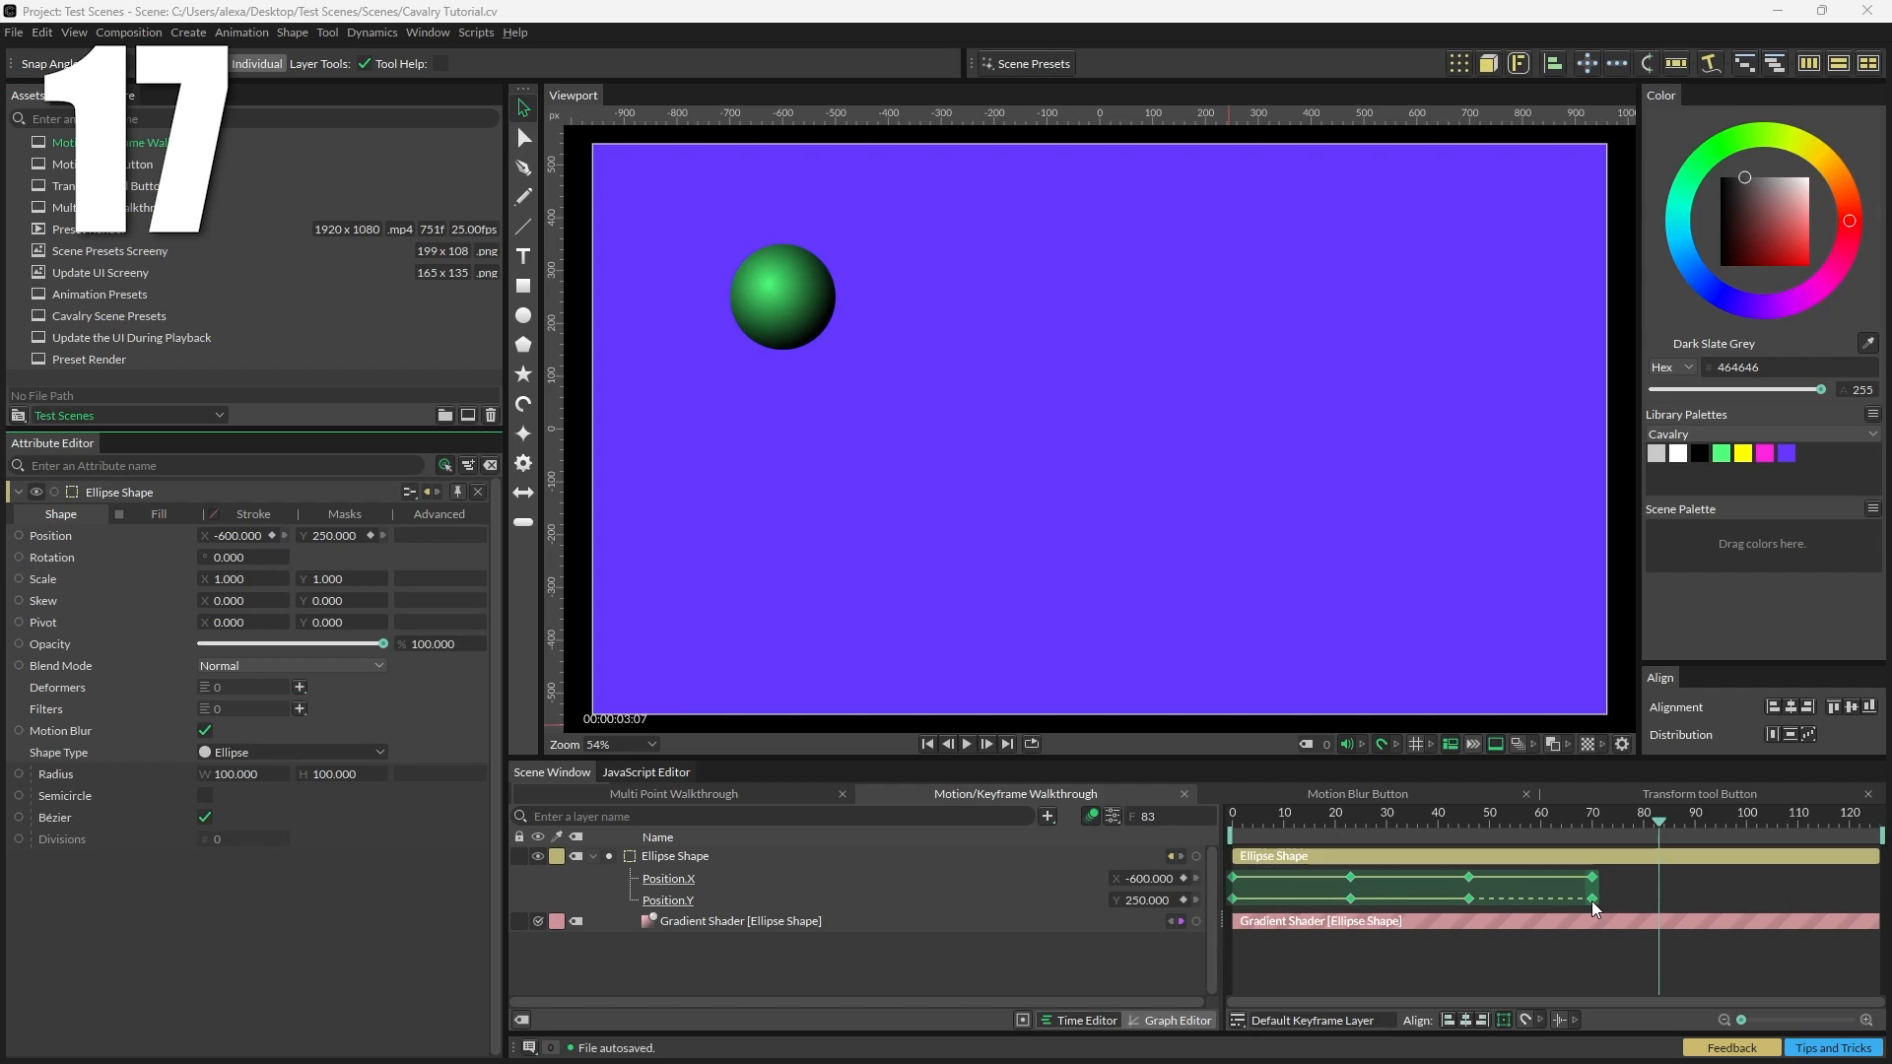
{"action": "left_click_drag", "start_coordinate": [1628, 956], "coordinate": [1227, 846]}
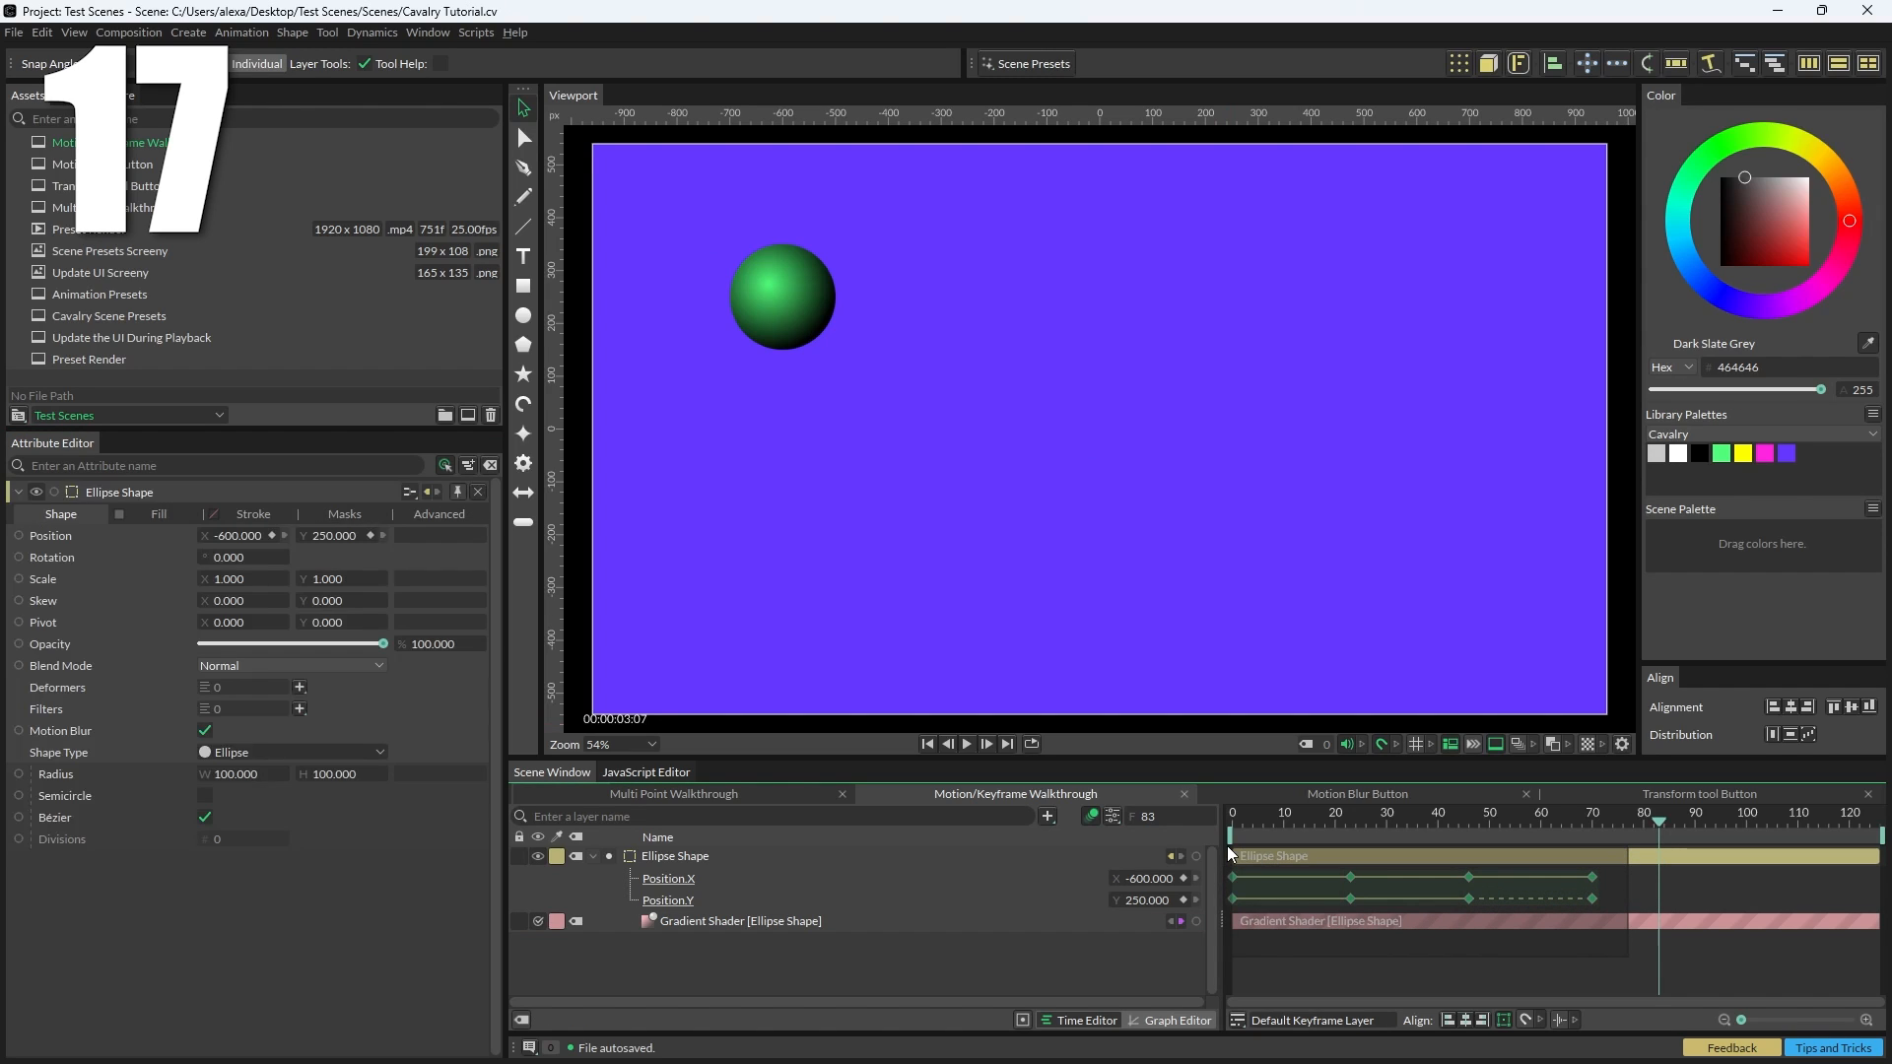
{"action": "right_click", "coordinate": [1382, 871]}
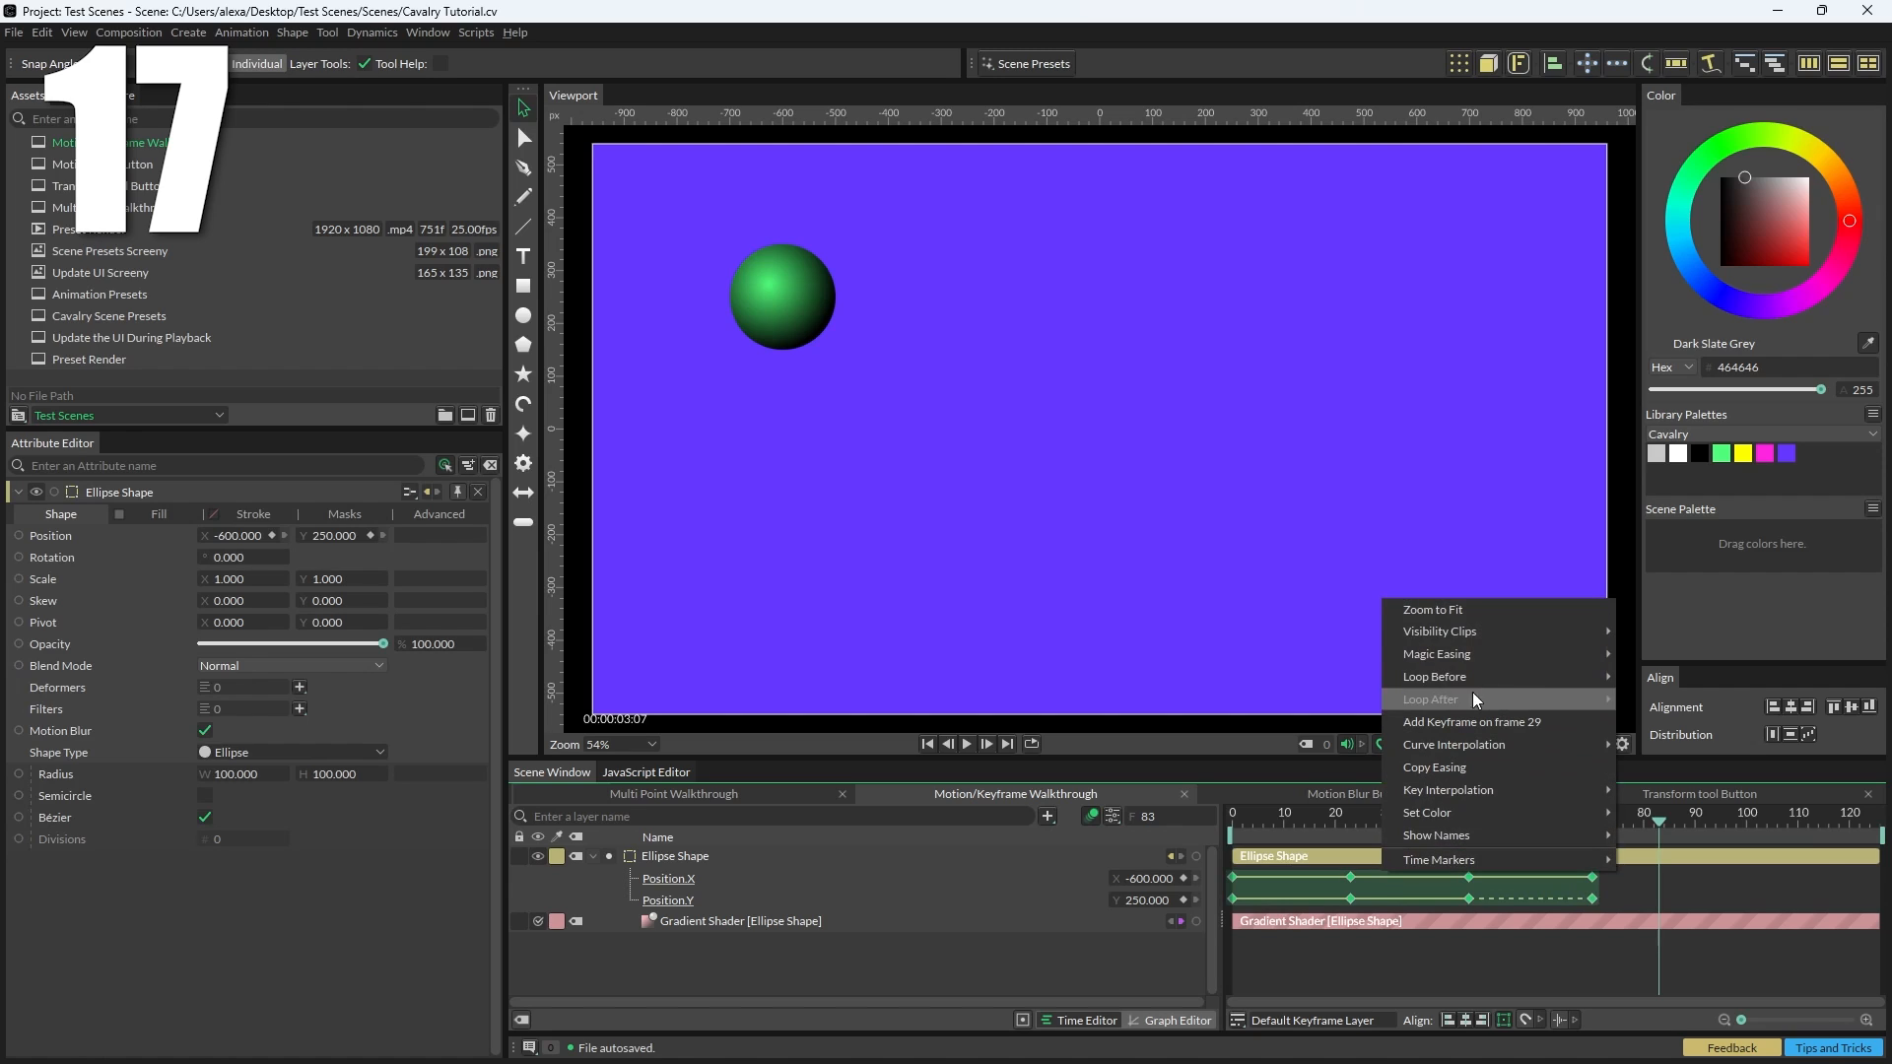
{"action": "mouse_move", "coordinate": [1523, 660]}
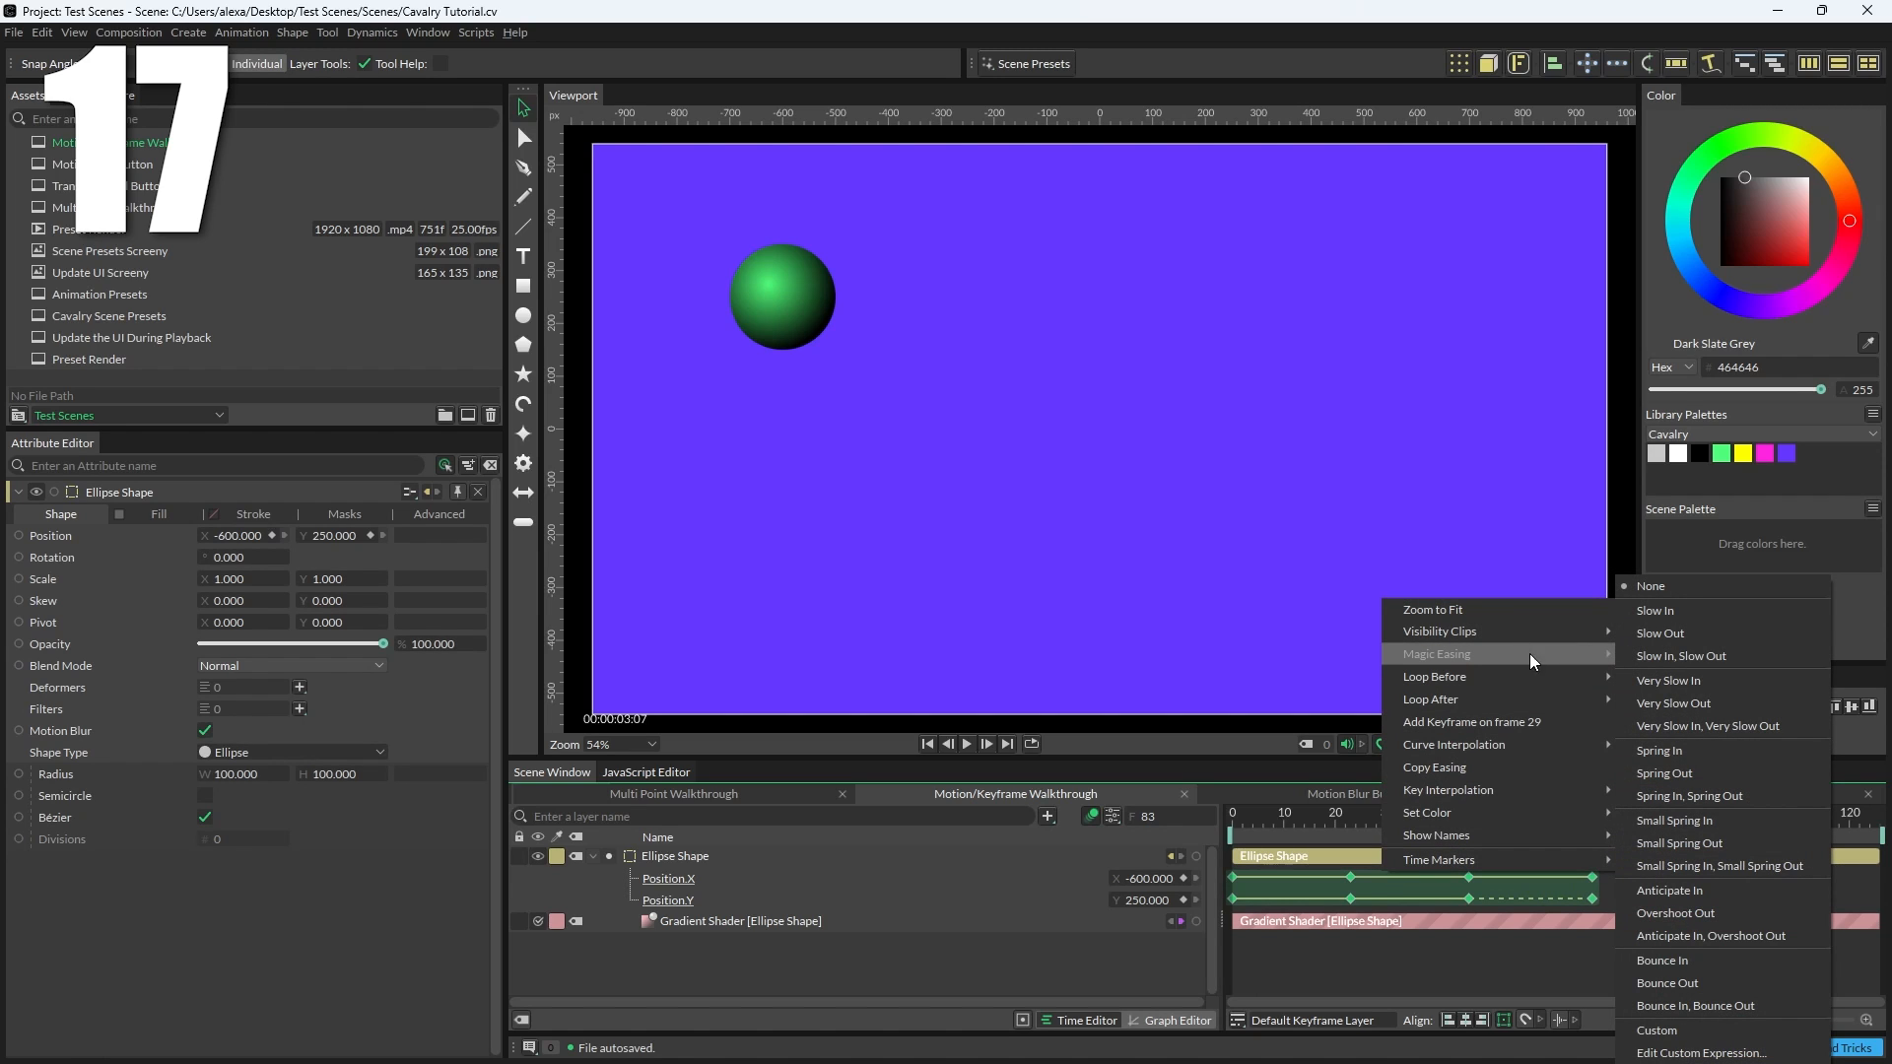
{"action": "left_click", "coordinate": [1689, 656]}
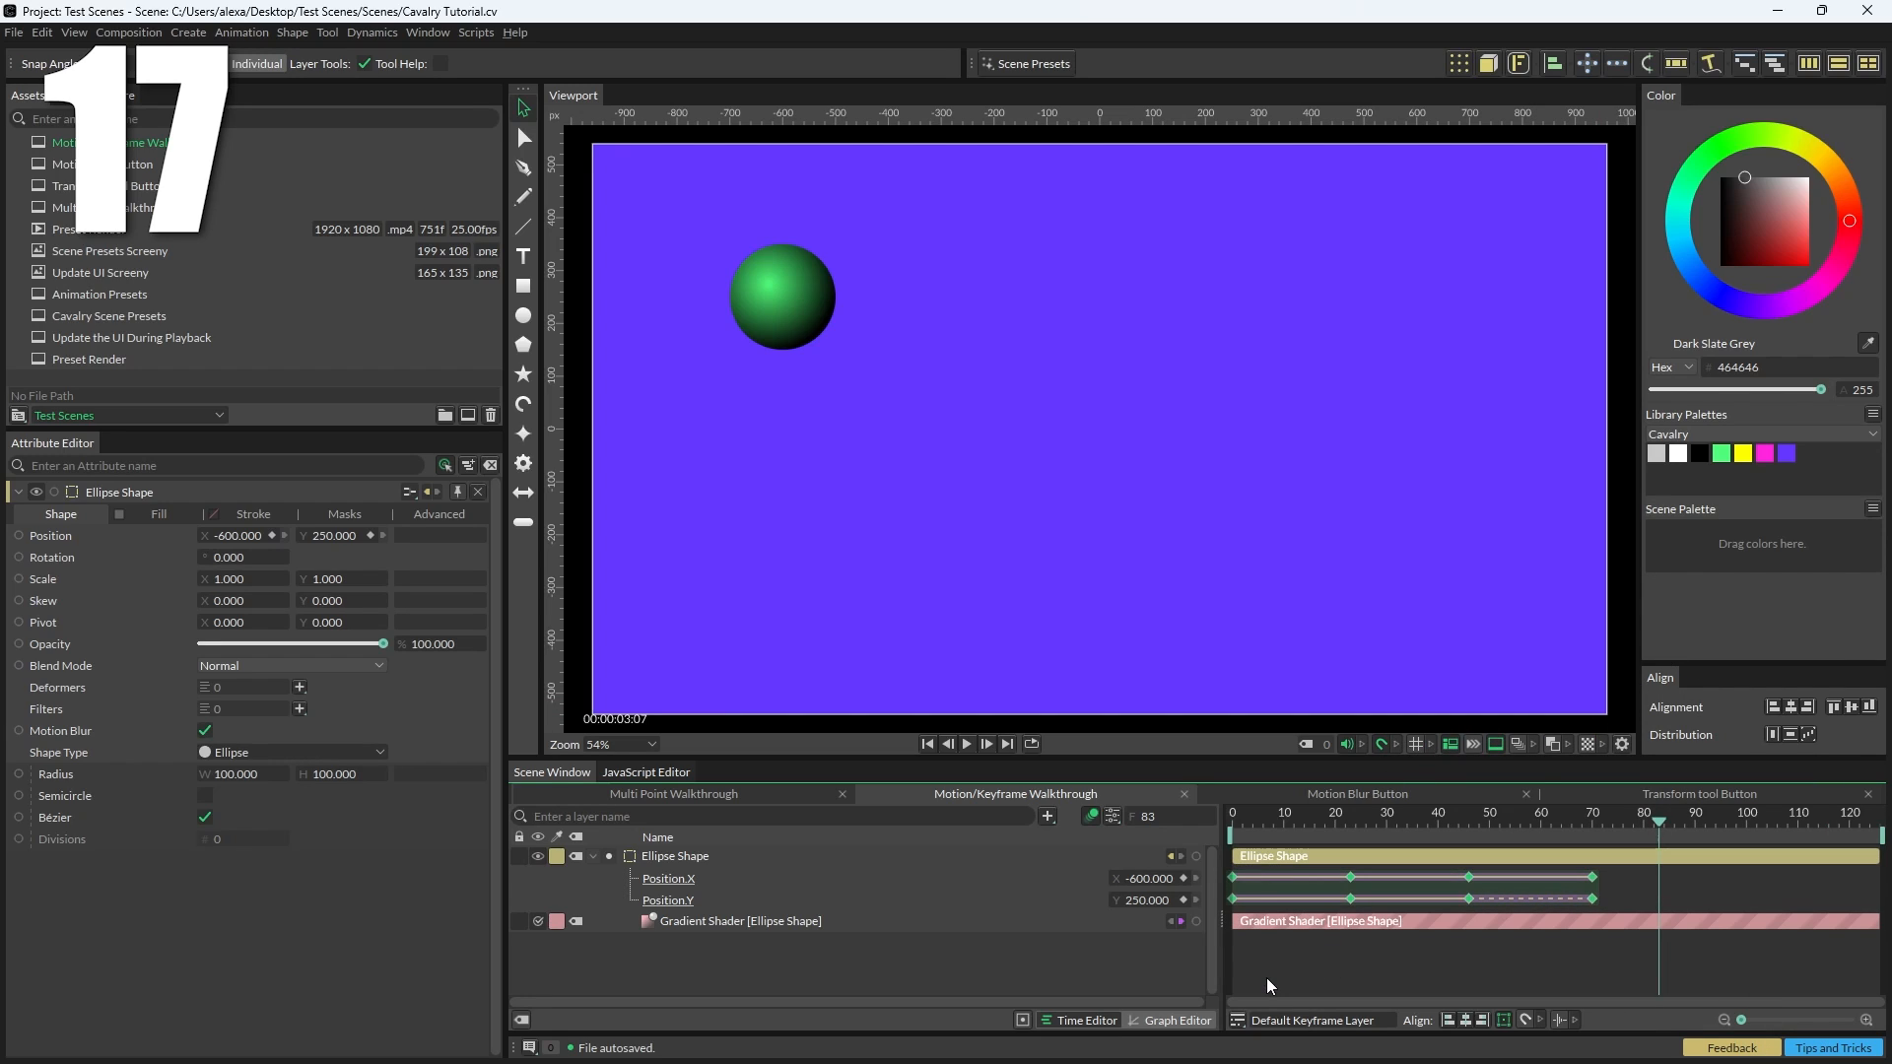
{"action": "left_click", "coordinate": [1196, 1026]}
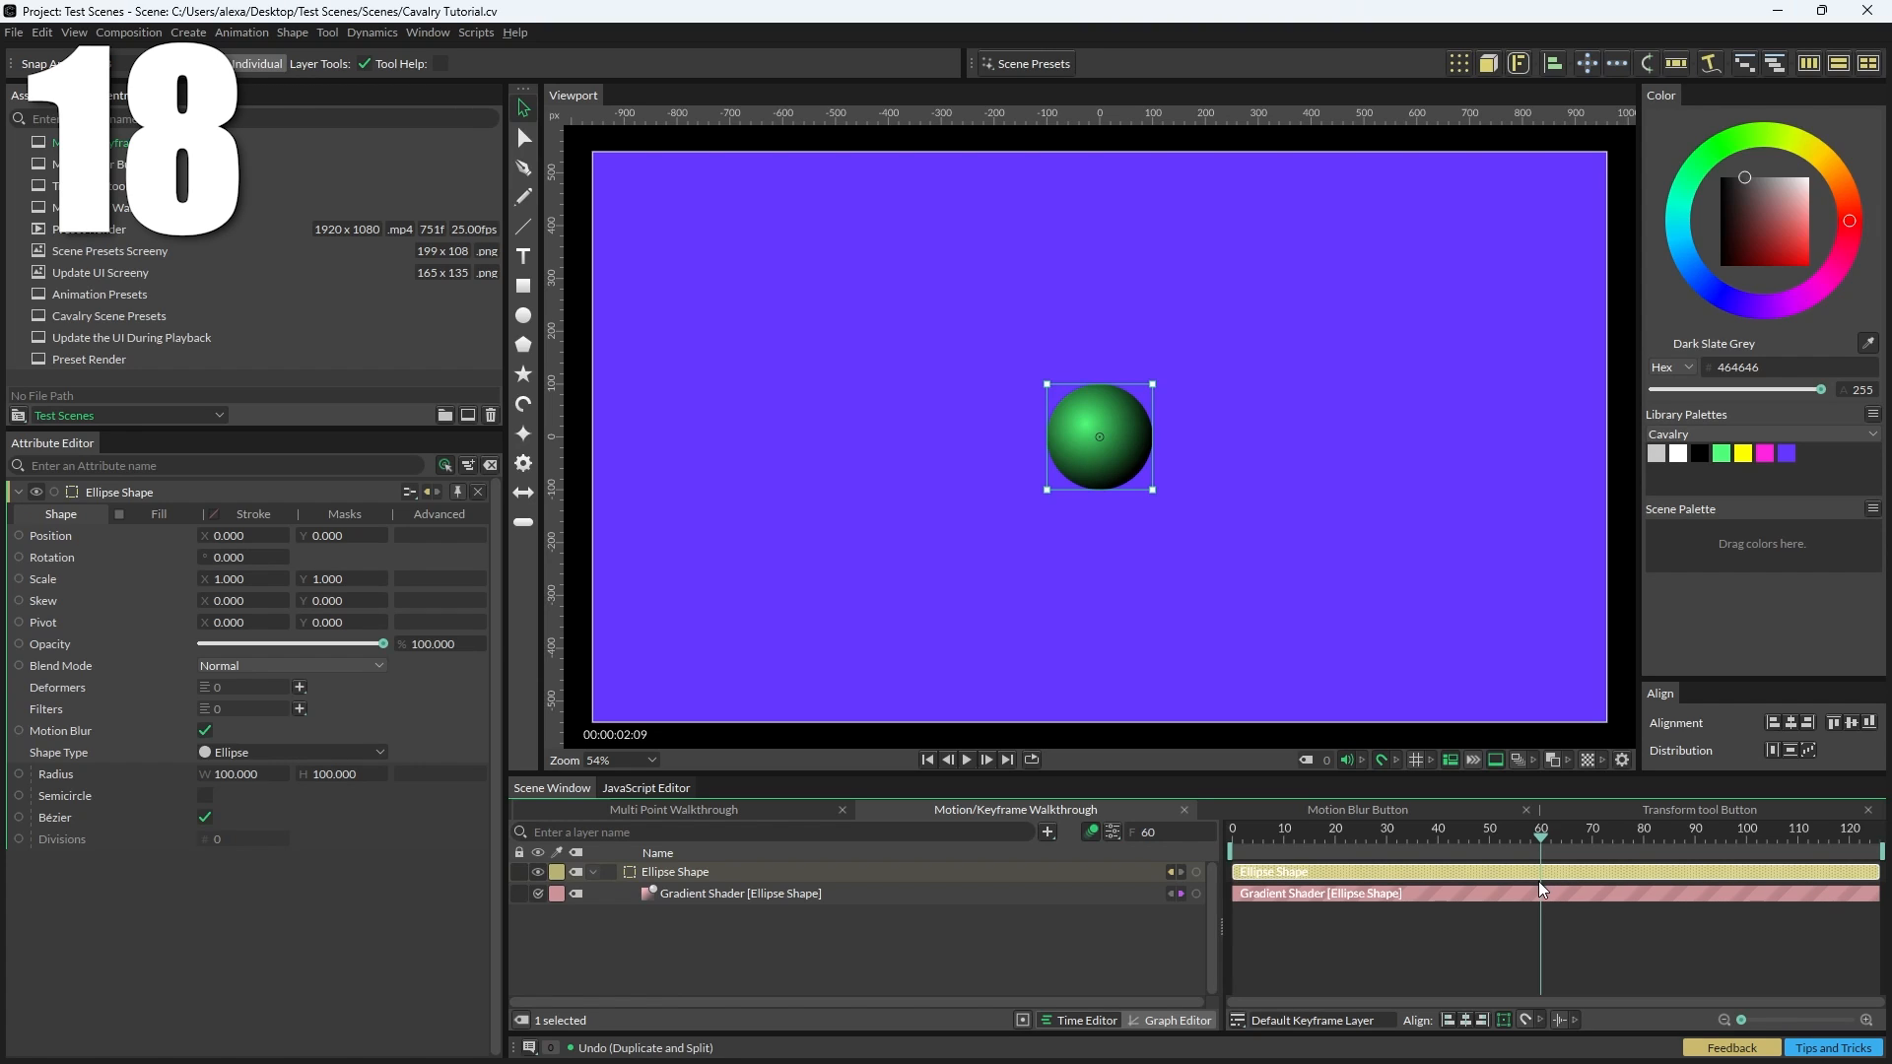
Step: Duplicate and split the Ellipse Shape layer at the current frame 60
{"action": "left_click", "coordinate": [44, 32]}
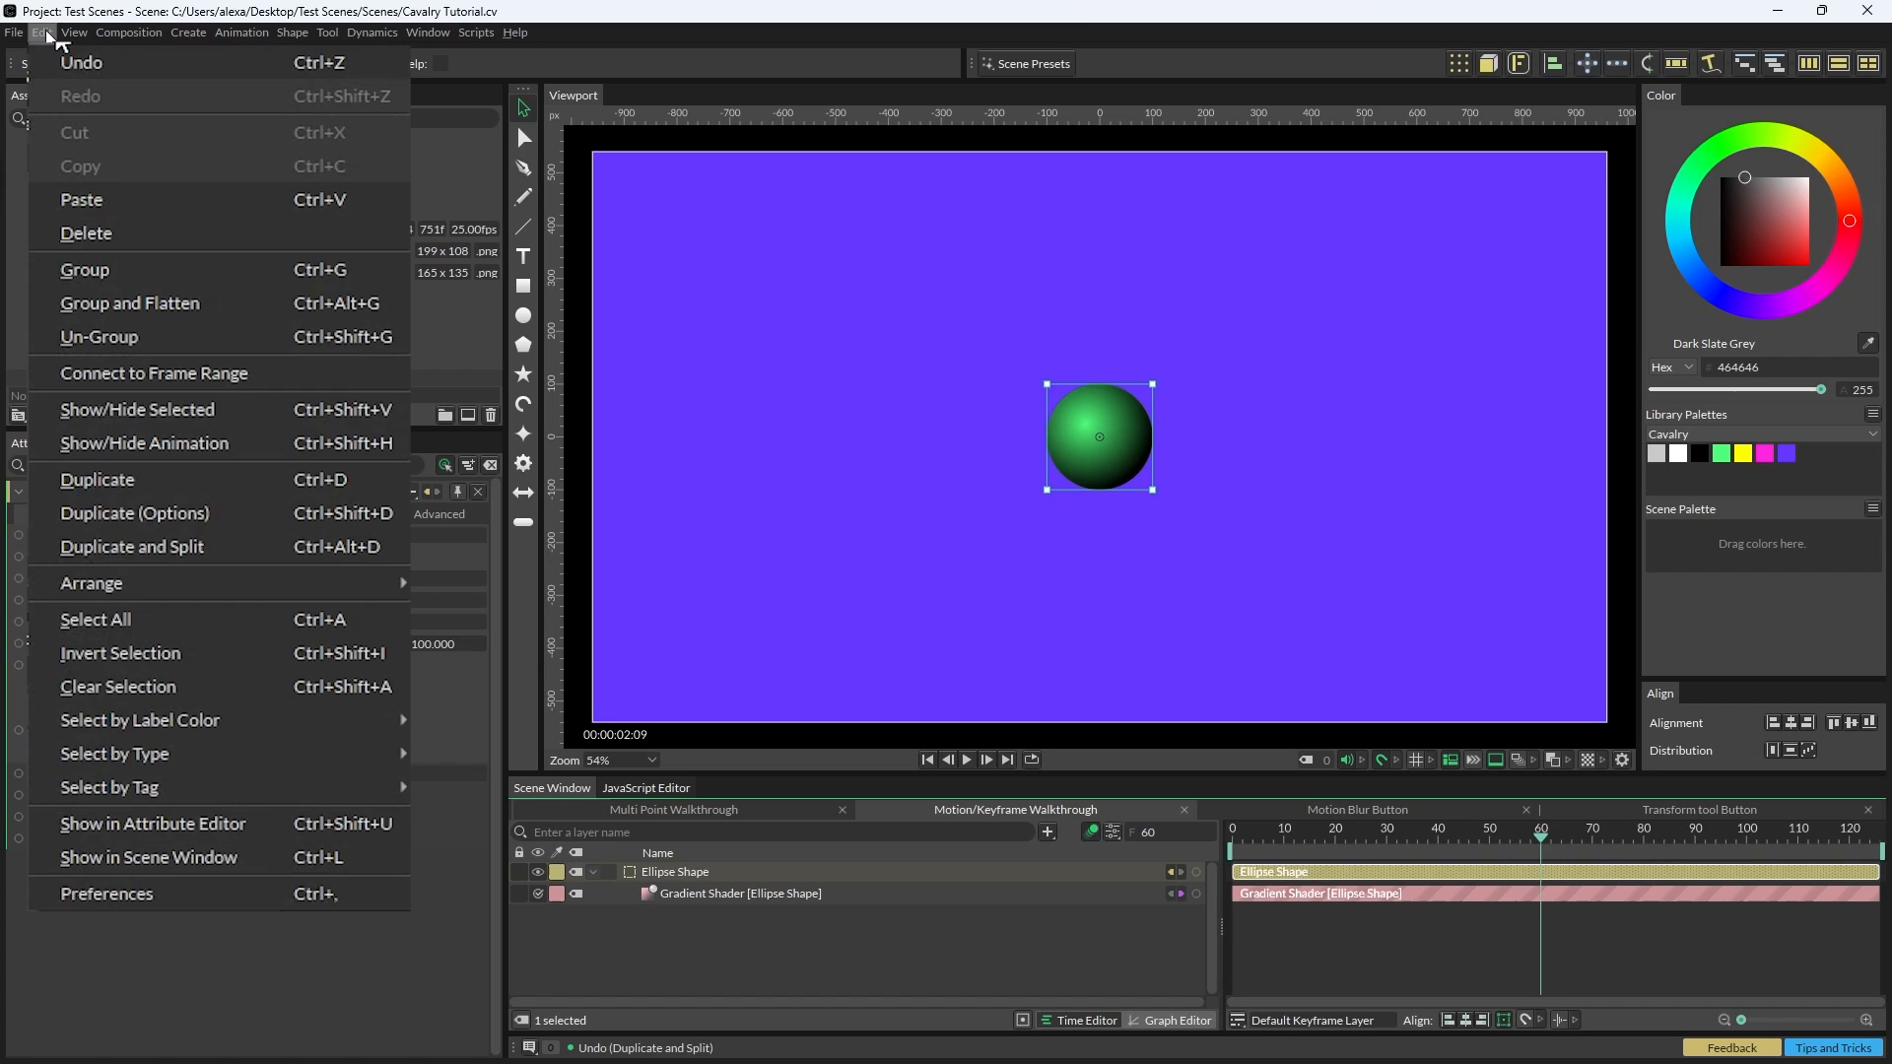
{"action": "left_click", "coordinate": [207, 540]}
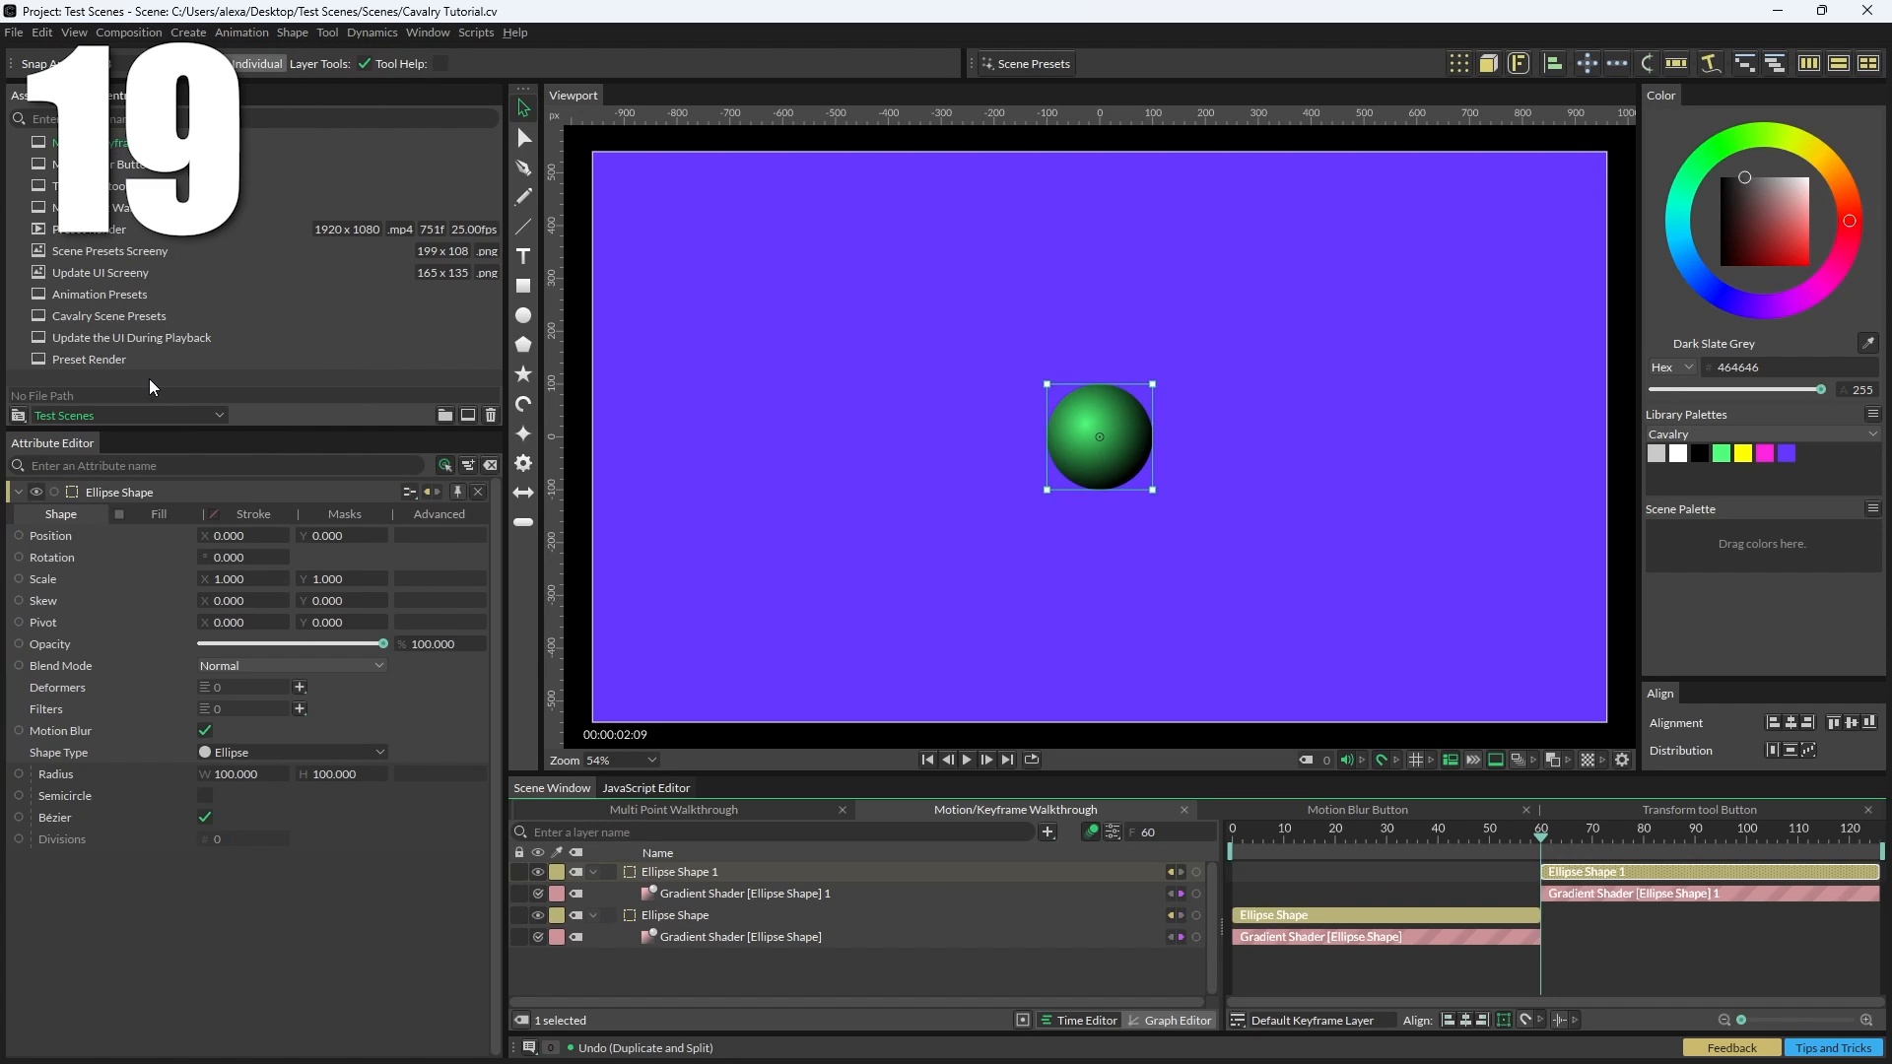
Step: Trim the Ellipse Shape layer's start to frame 10 with the playhead, then undo the trim
{"action": "left_click", "coordinate": [1286, 843]}
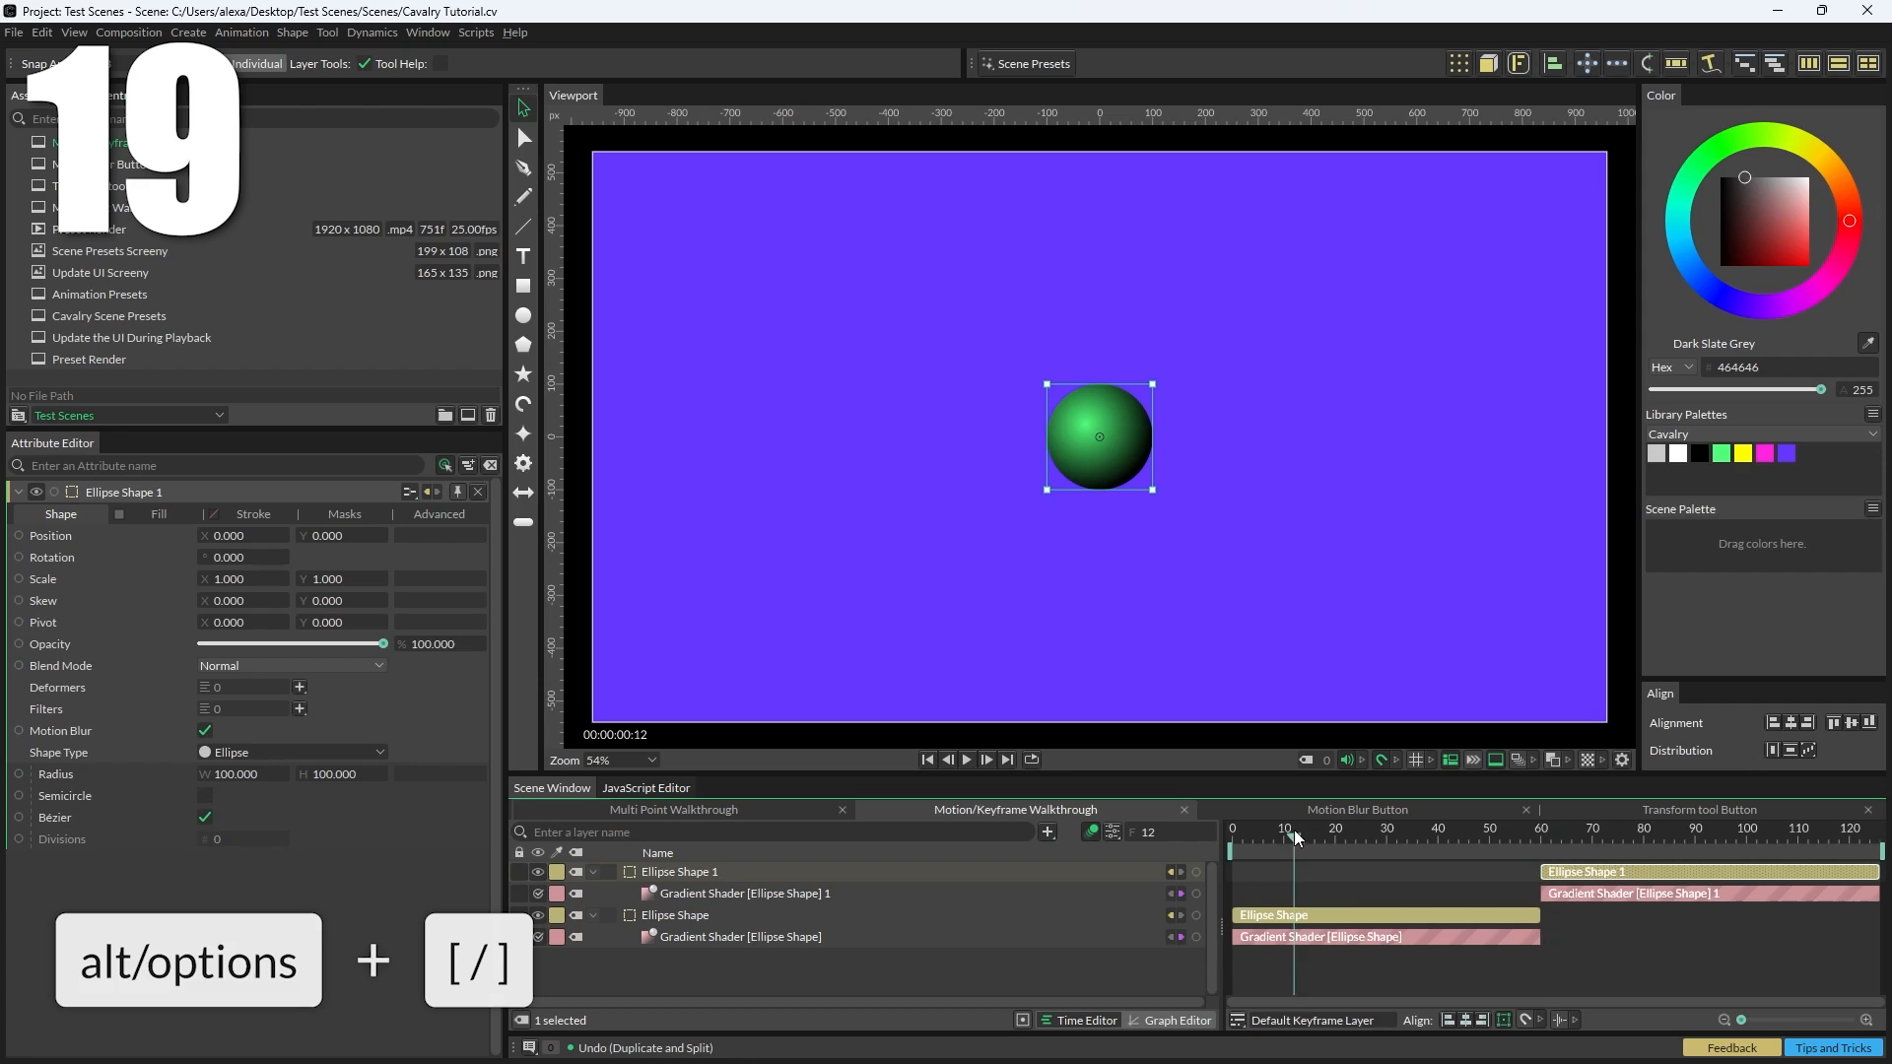
{"action": "left_click", "coordinate": [1303, 919]}
{"action": "left_click", "coordinate": [1303, 919]}
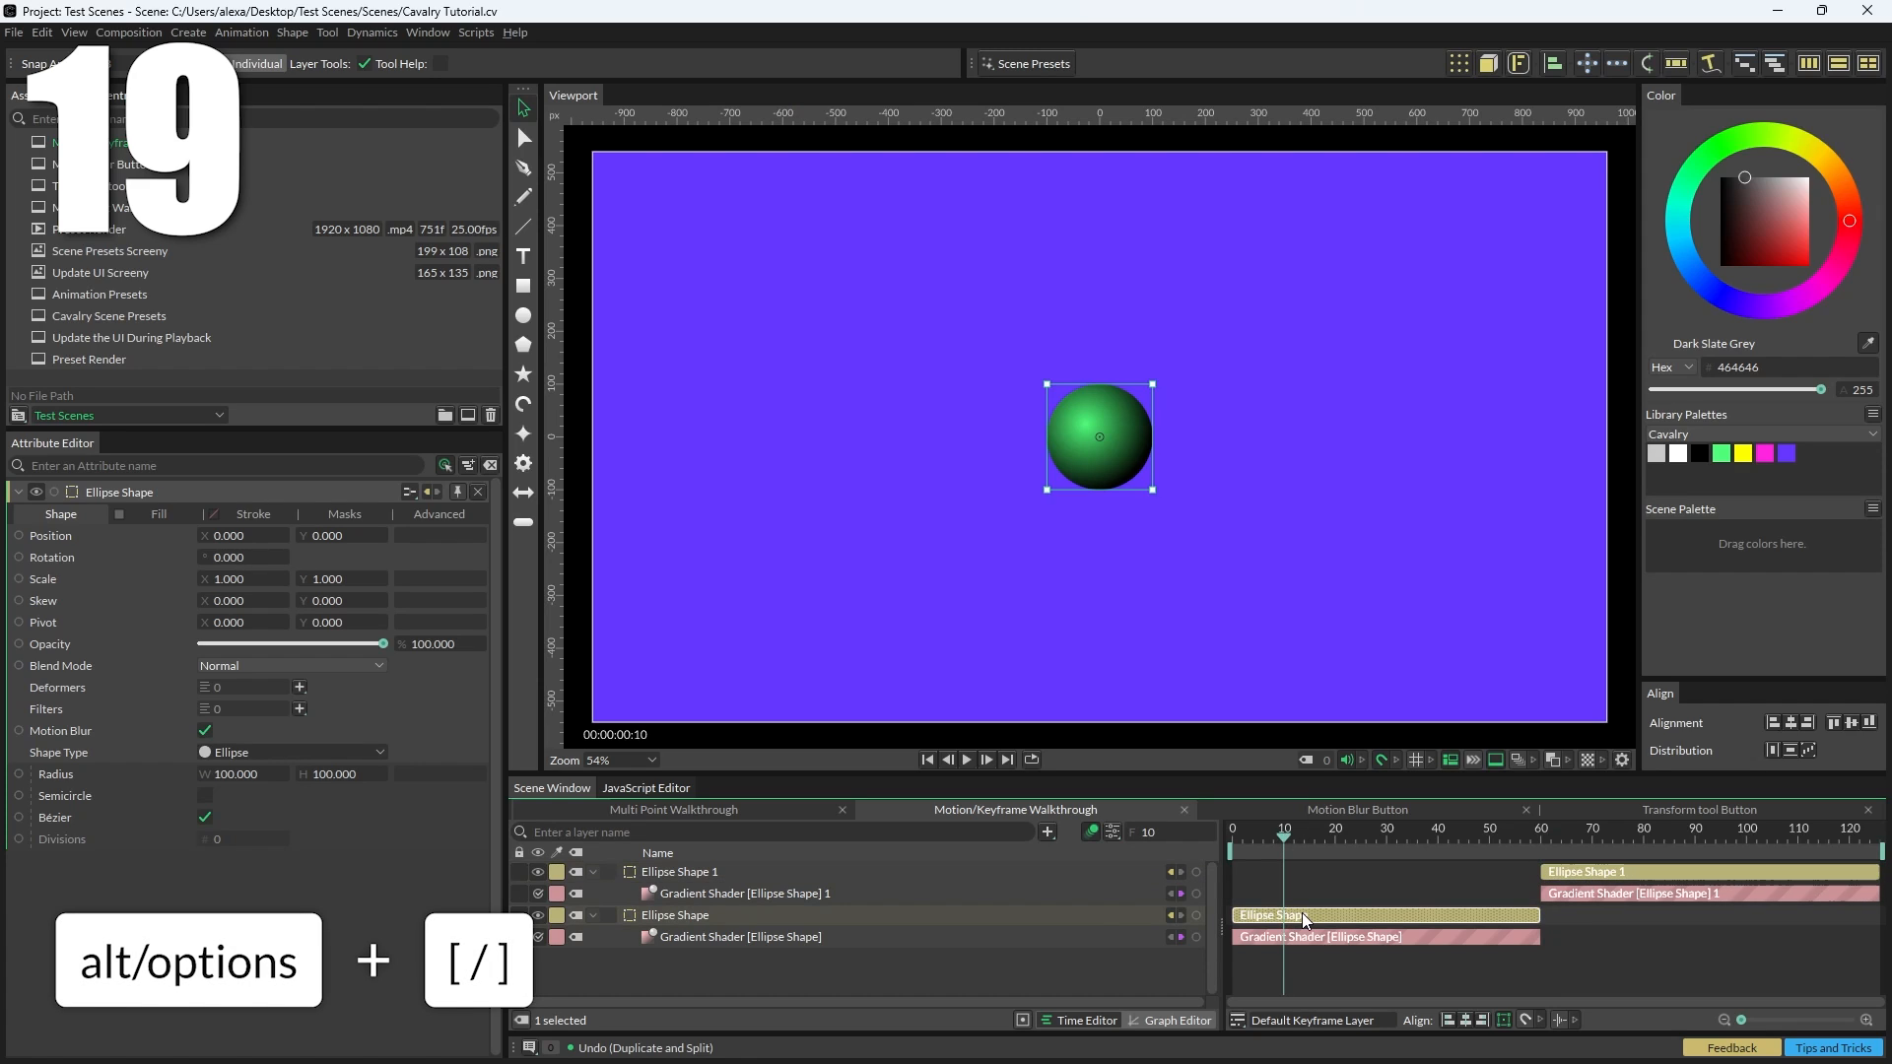
{"action": "key", "text": "alt+bracketleft"}
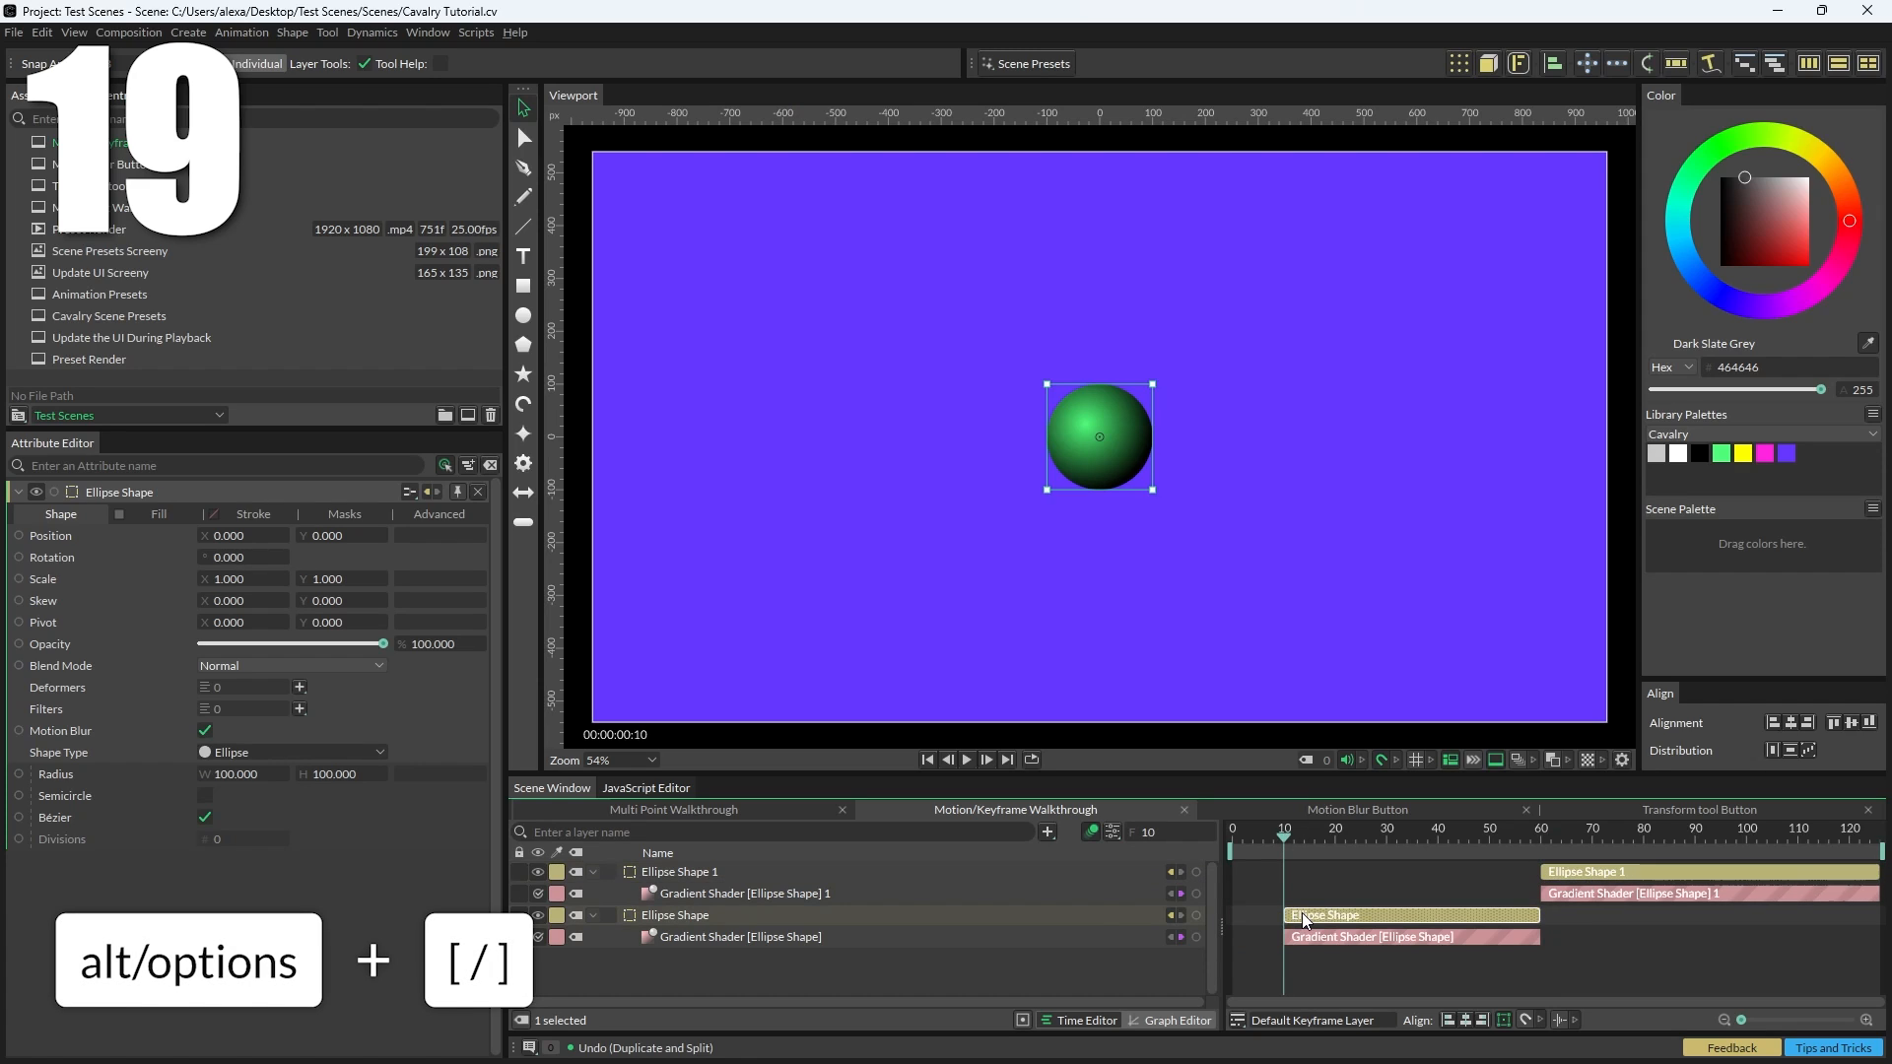
{"action": "key", "text": "ctrl+z"}
Step: Extend the Ellipse Shape layer's end to the playhead at frame 110, then undo the change
{"action": "left_click", "coordinate": [1801, 840]}
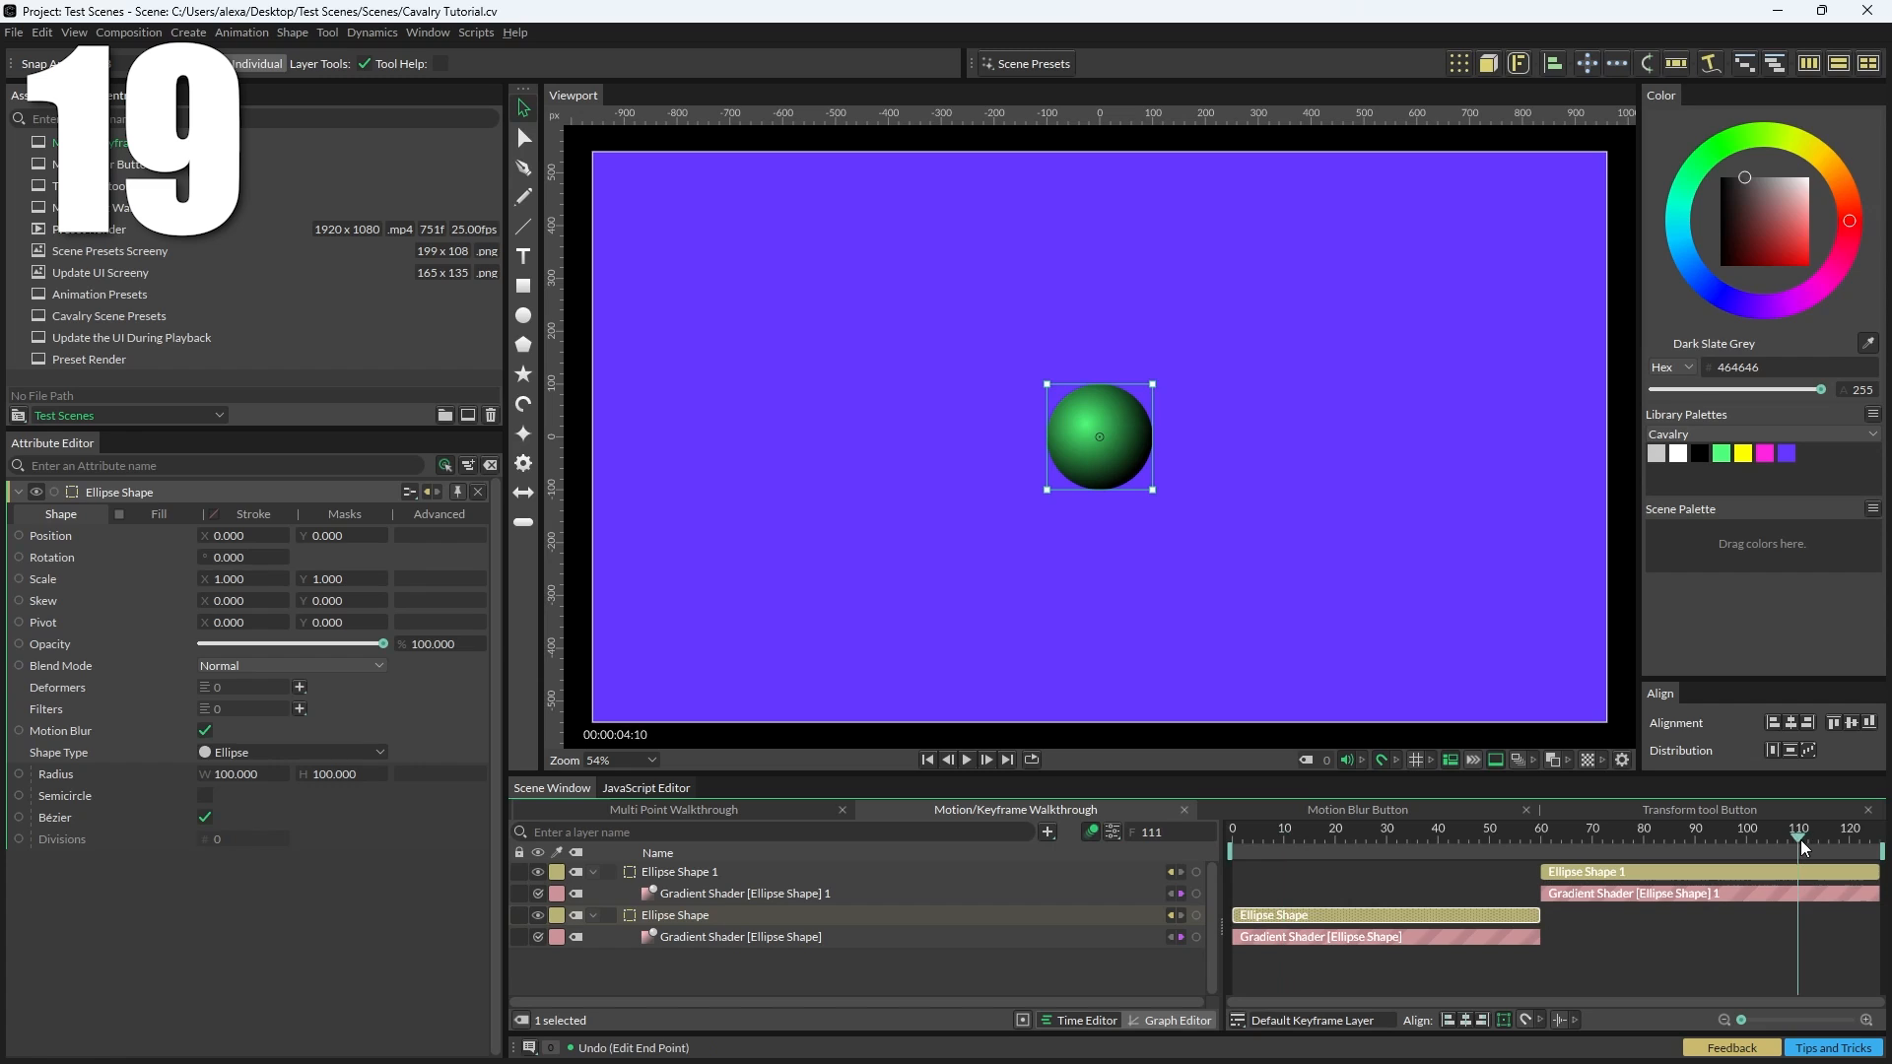
{"action": "key", "text": "alt+bracketright"}
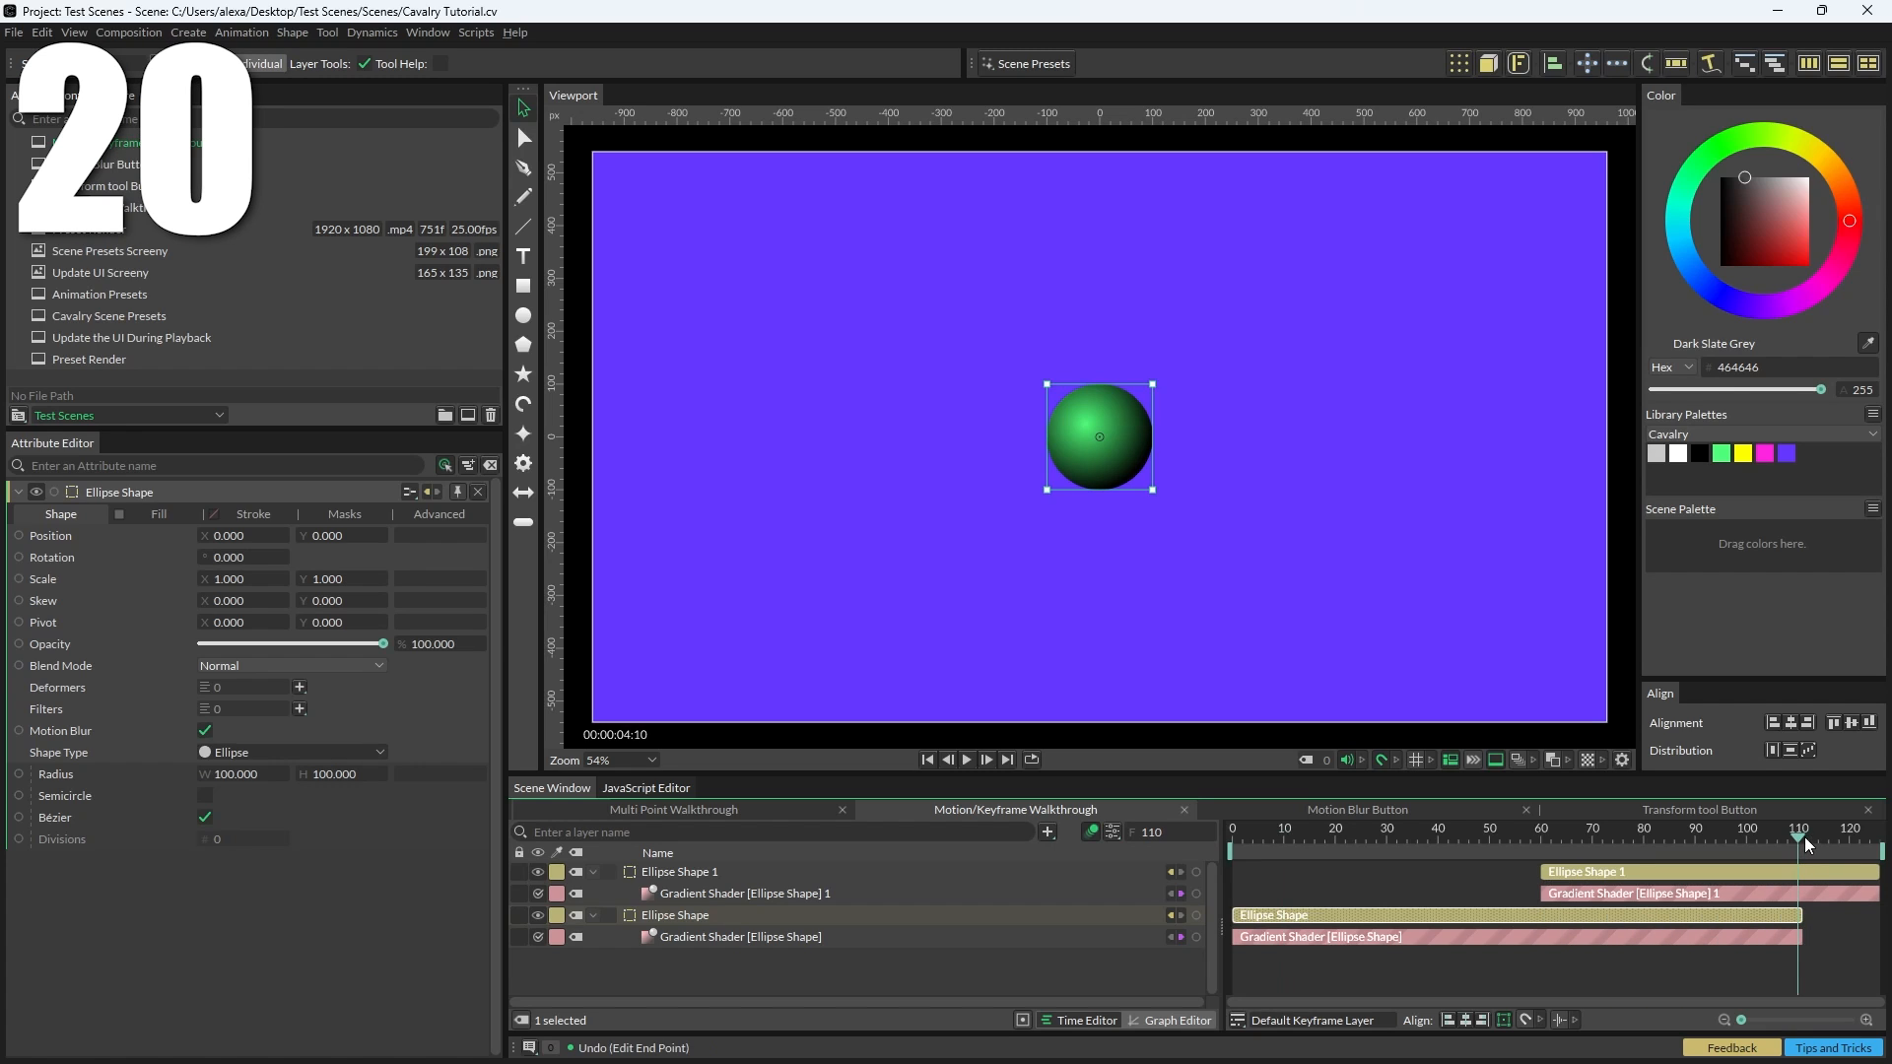
{"action": "key", "text": "ctrl+z"}
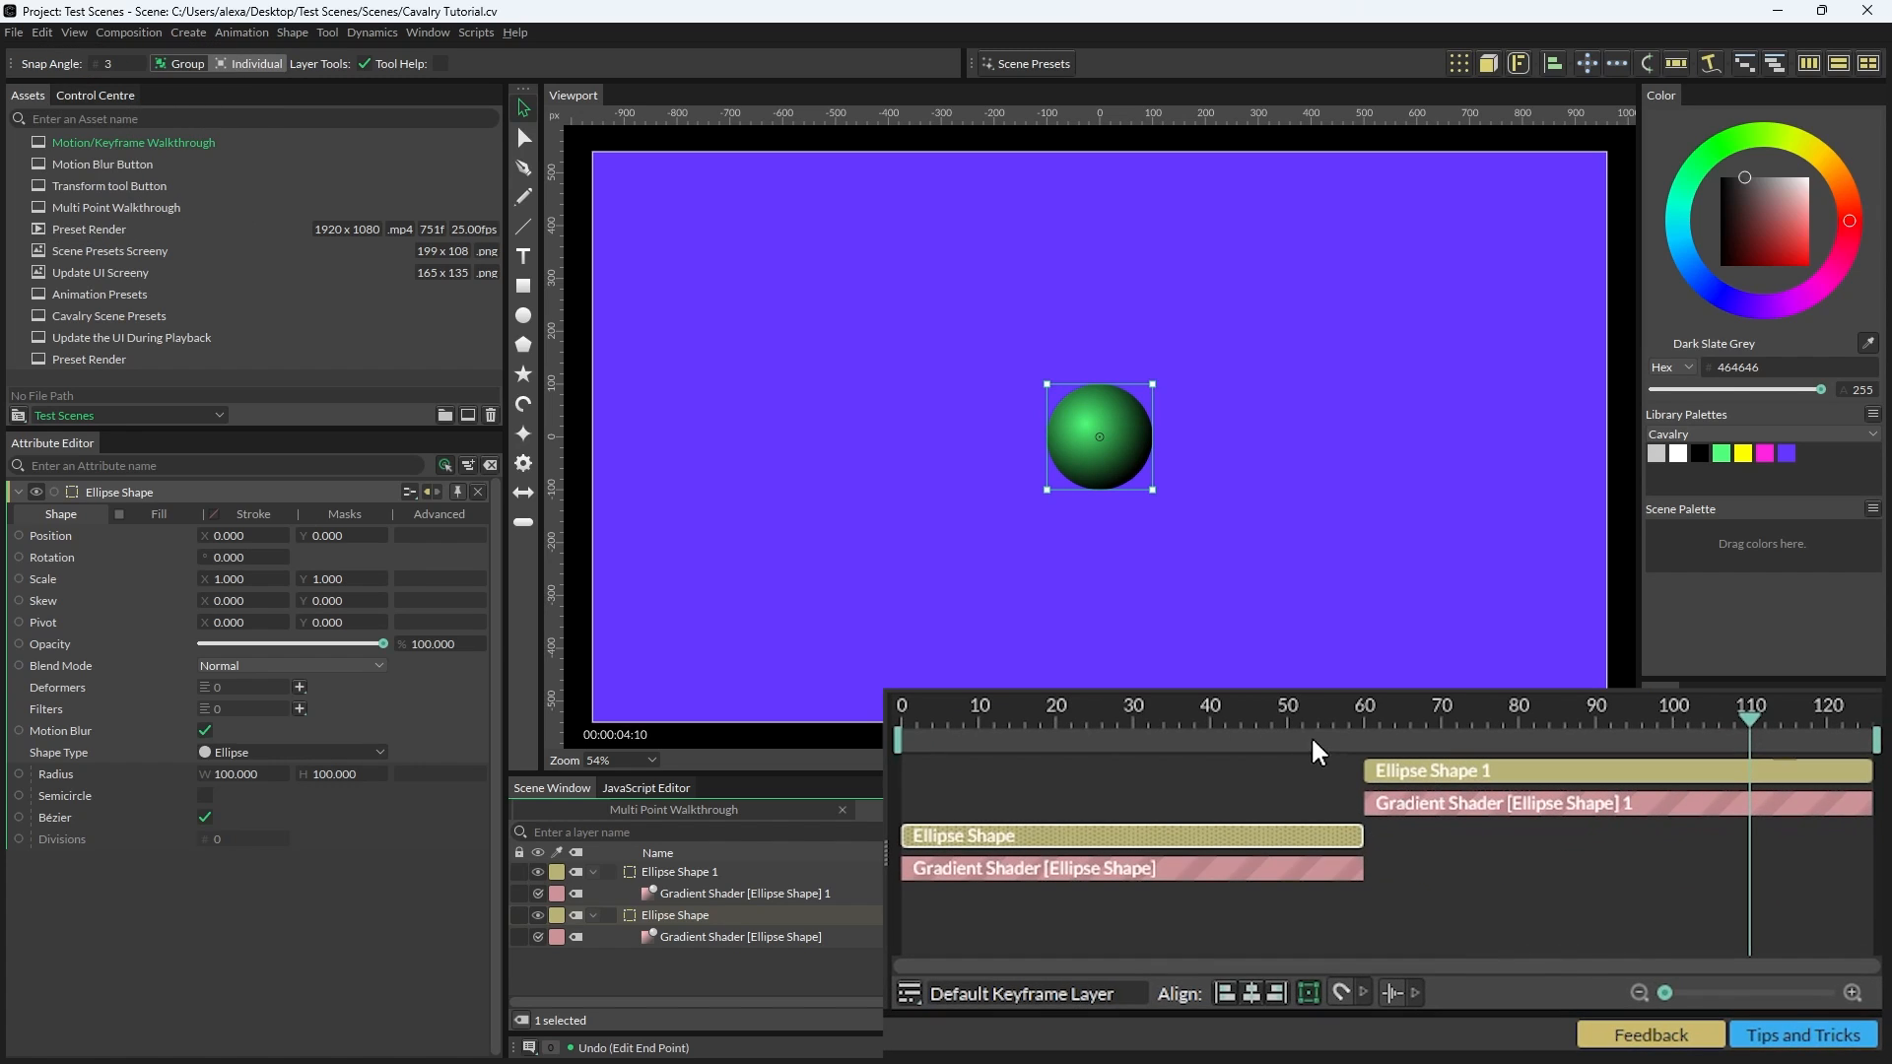
Step: Add a time marker at frame 60 in the time ruler and reposition it along the timeline
{"action": "right_click", "coordinate": [1363, 741]}
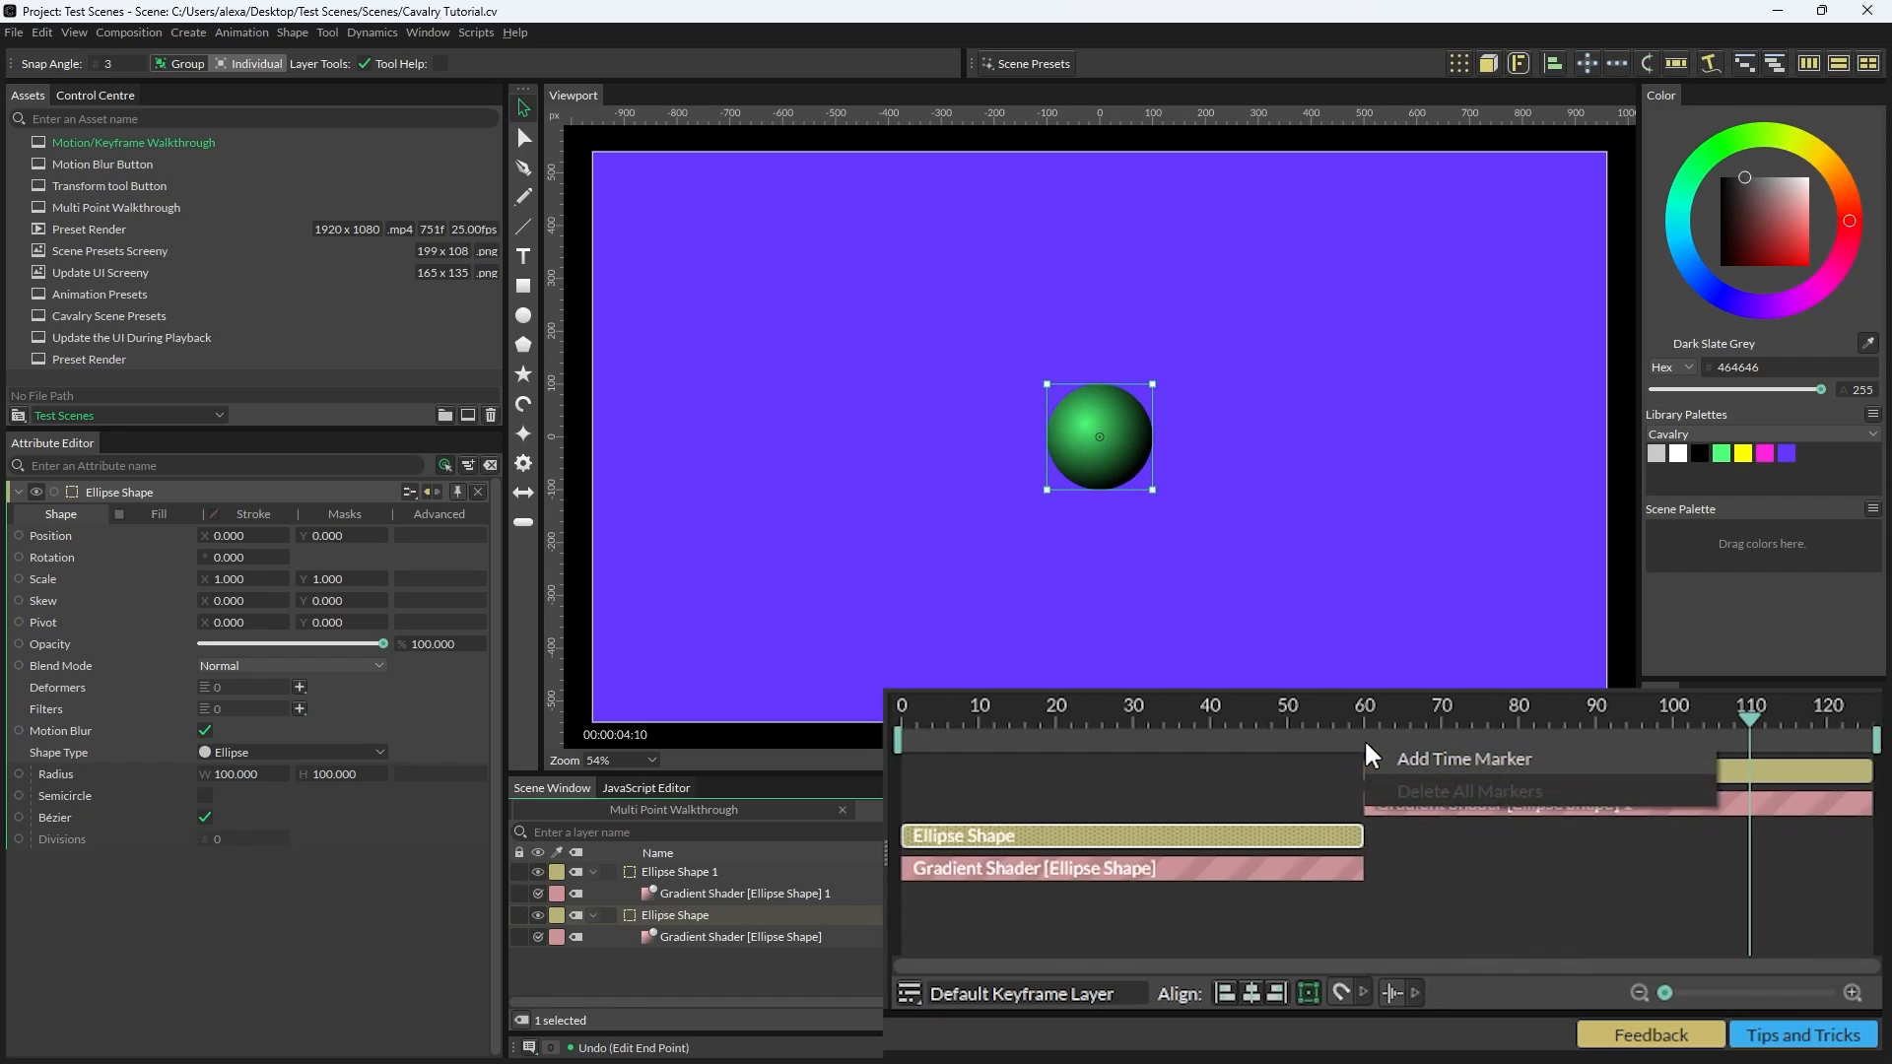
{"action": "left_click", "coordinate": [1499, 758]}
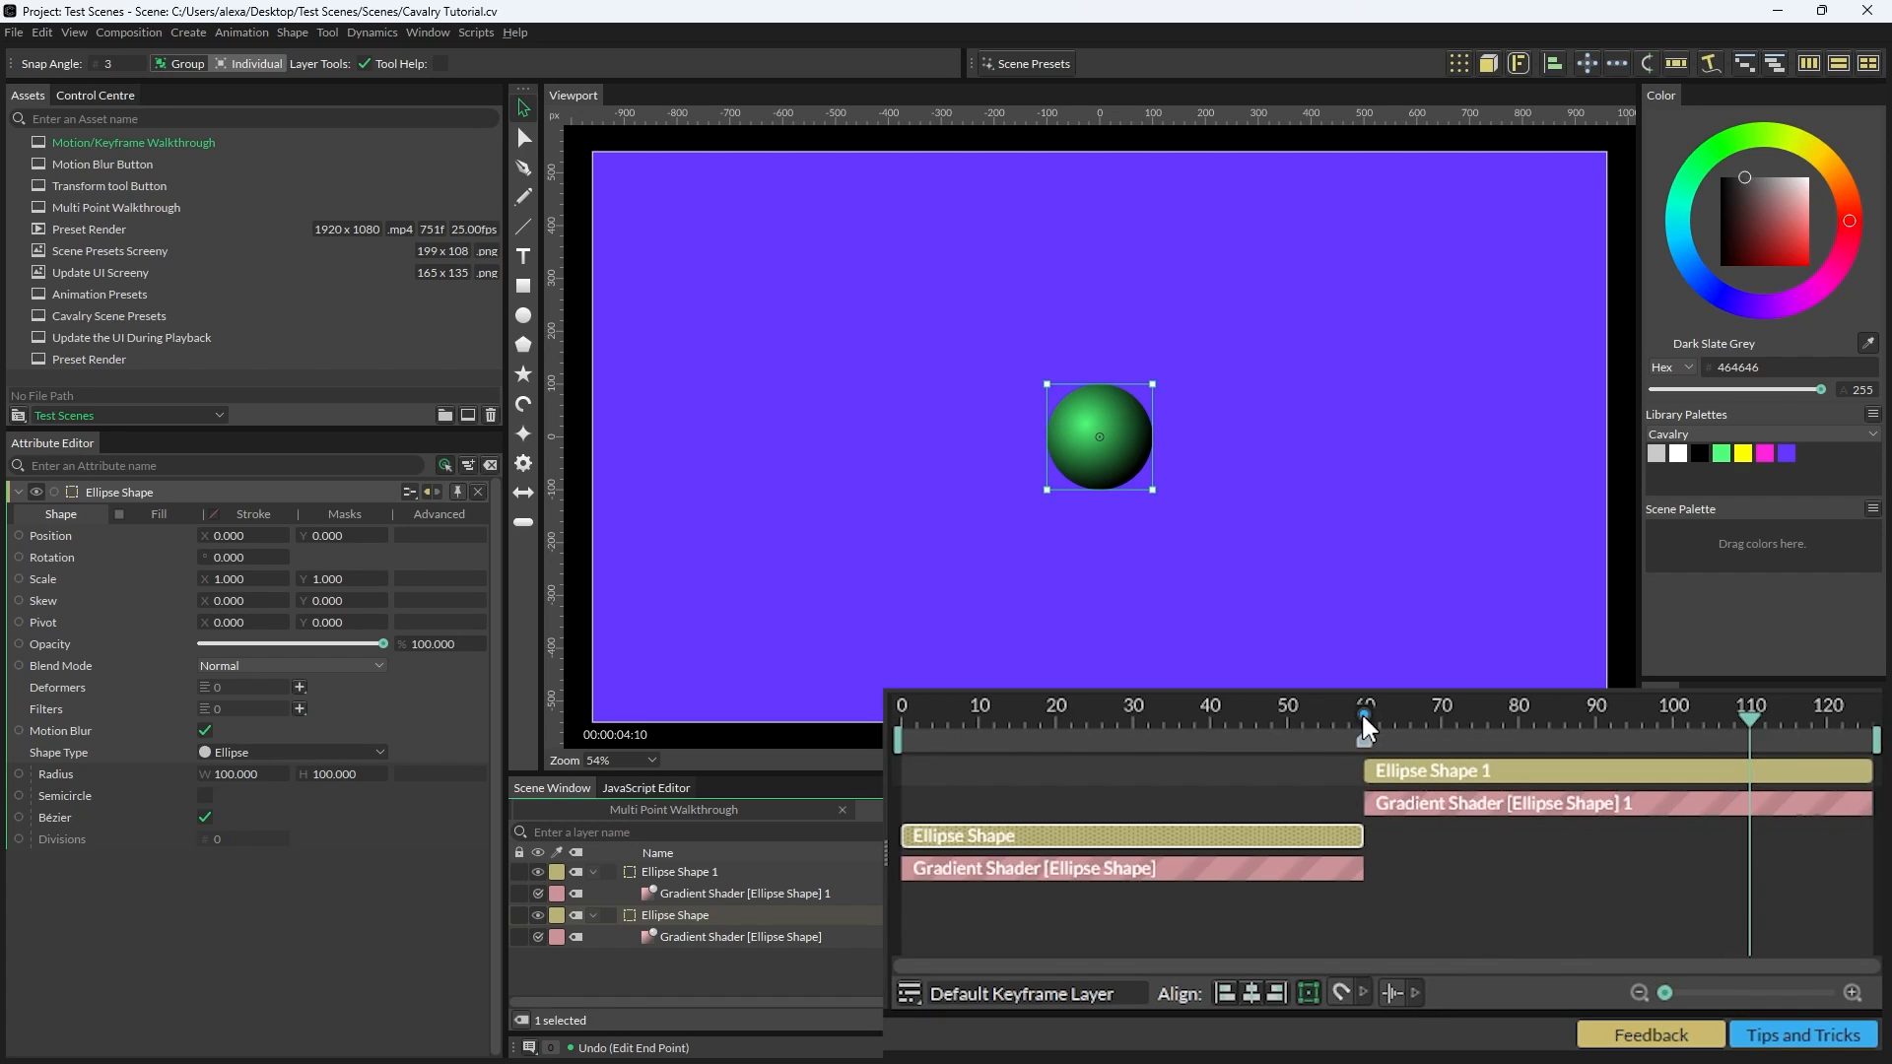
{"action": "mouse_move", "coordinate": [1364, 711]}
{"action": "left_mouse_down"}
{"action": "mouse_move", "coordinate": [1440, 766]}
{"action": "mouse_move", "coordinate": [1363, 764]}
{"action": "mouse_move", "coordinate": [1462, 835]}
{"action": "mouse_move", "coordinate": [1356, 829]}
{"action": "left_mouse_up"}
{"action": "mouse_move", "coordinate": [1365, 711]}
{"action": "left_mouse_down"}
{"action": "mouse_move", "coordinate": [1685, 766]}
{"action": "mouse_move", "coordinate": [1869, 770]}
{"action": "left_mouse_up"}
{"action": "mouse_move", "coordinate": [1364, 740]}
{"action": "left_mouse_down"}
{"action": "mouse_move", "coordinate": [1165, 740]}
{"action": "mouse_move", "coordinate": [1320, 741]}
{"action": "left_mouse_up"}
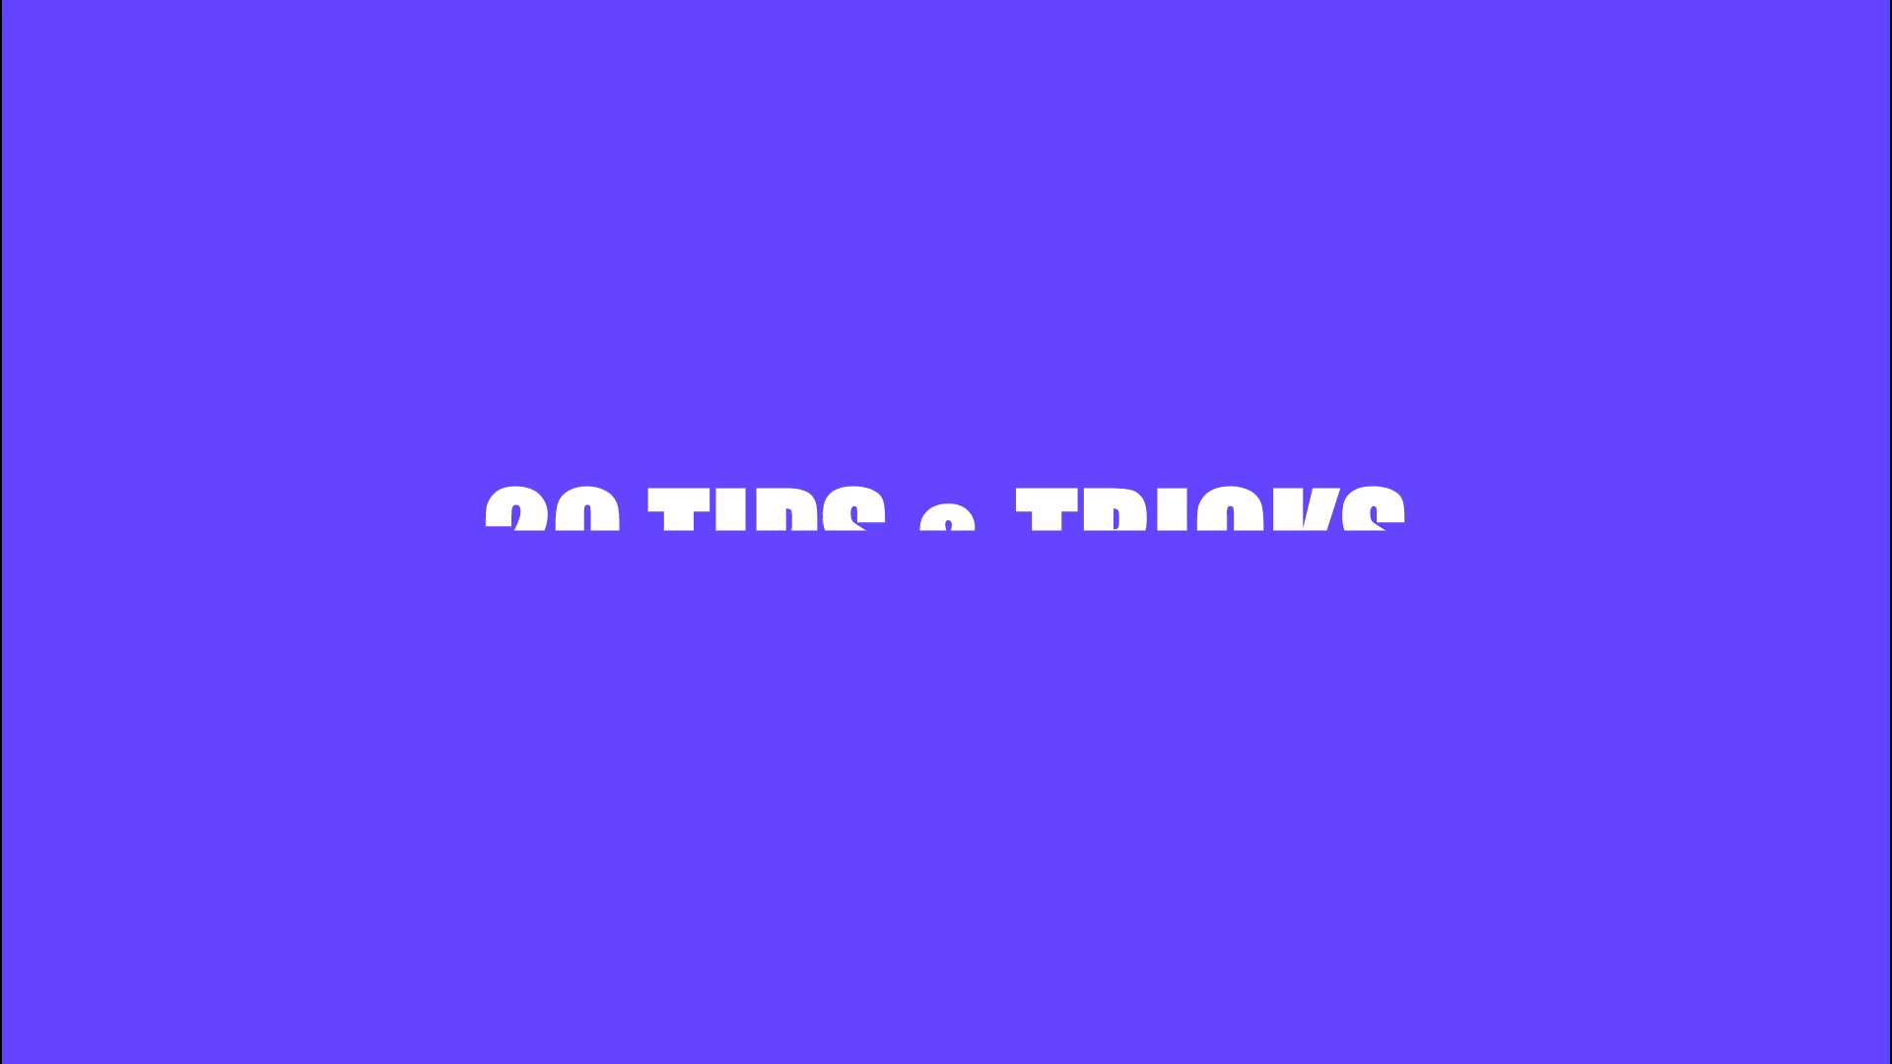